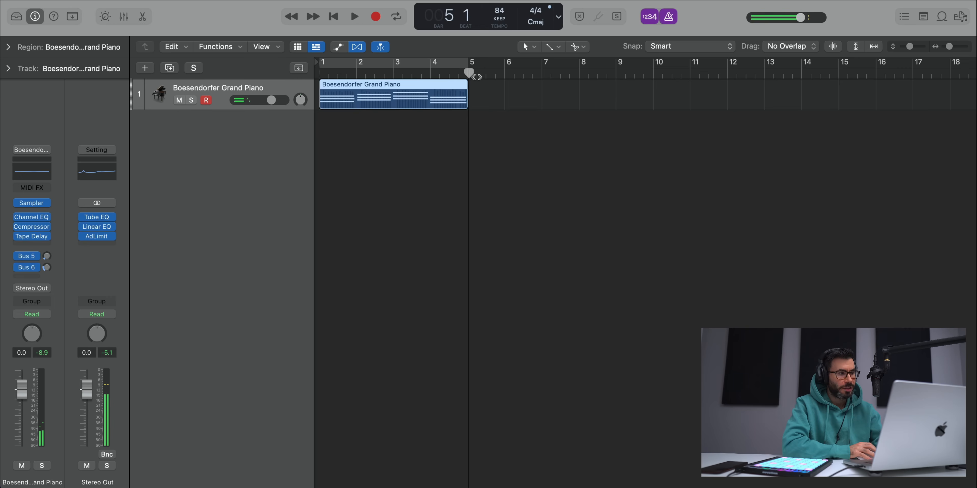
Step: Set the loop range to the four-bar piano region and quantize all its notes to 1/8 notes
key(super+u)
double_click(418, 98)
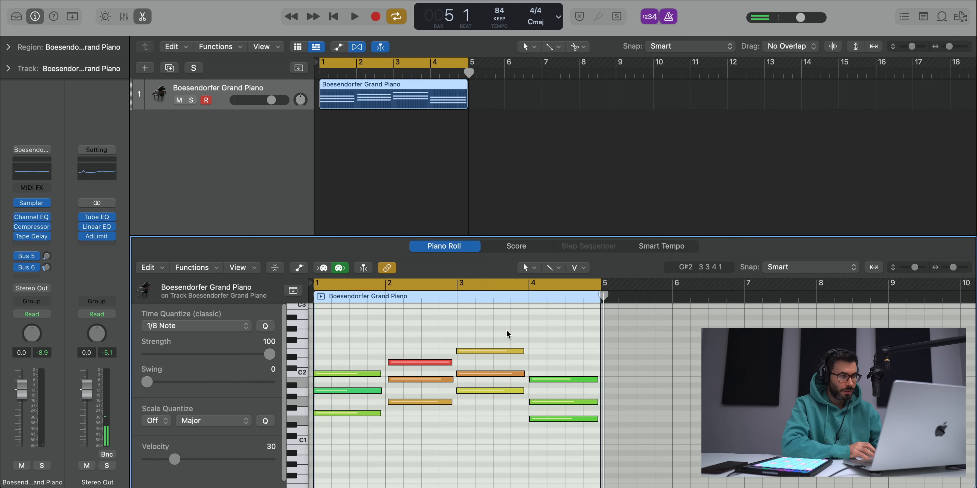
key(super+a)
key(q)
key(space)
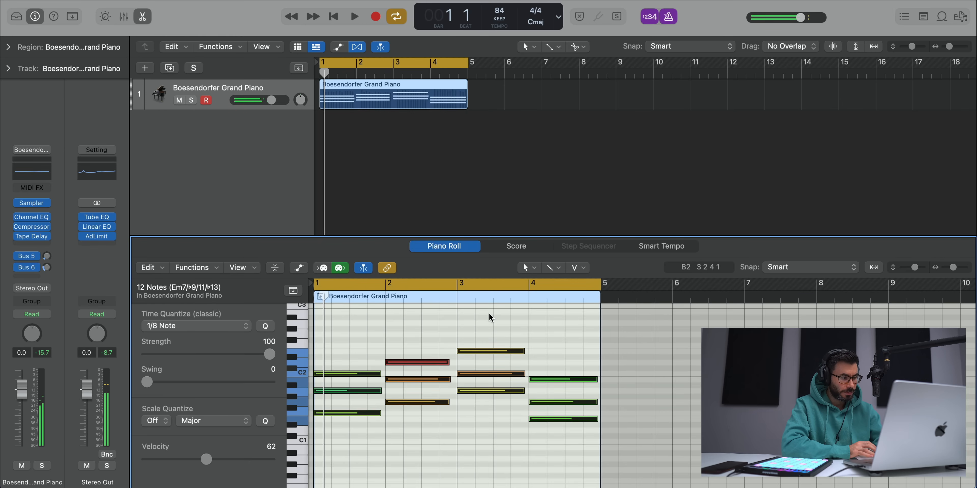
Step: Force all piano notes to legato so each chord reaches the next, and play the loop from the start; turn the metronome off
key(shift+backslash)
key(Return)
key(space)
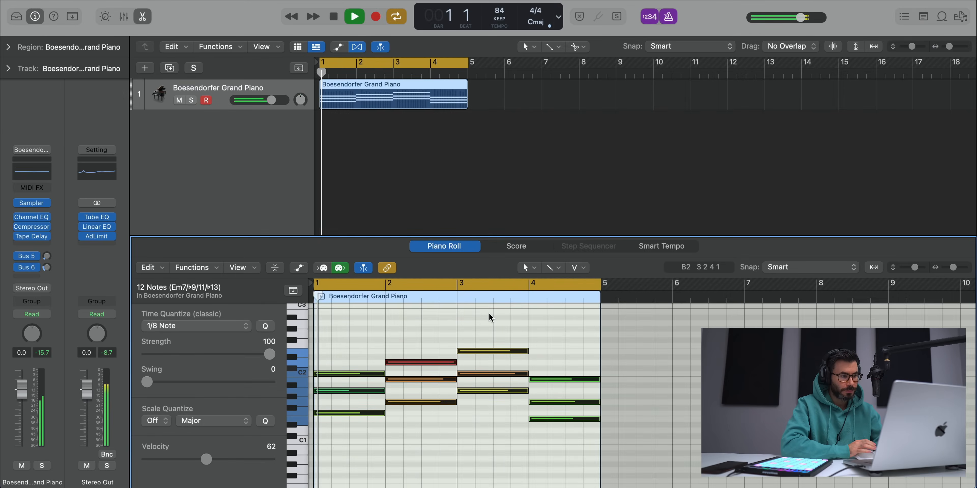
click(387, 435)
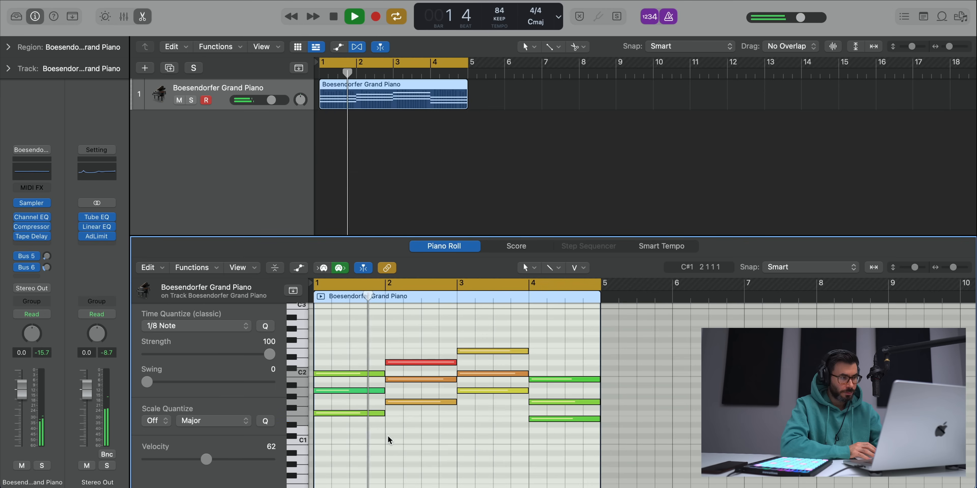
mouse_move(645, 45)
key(k)
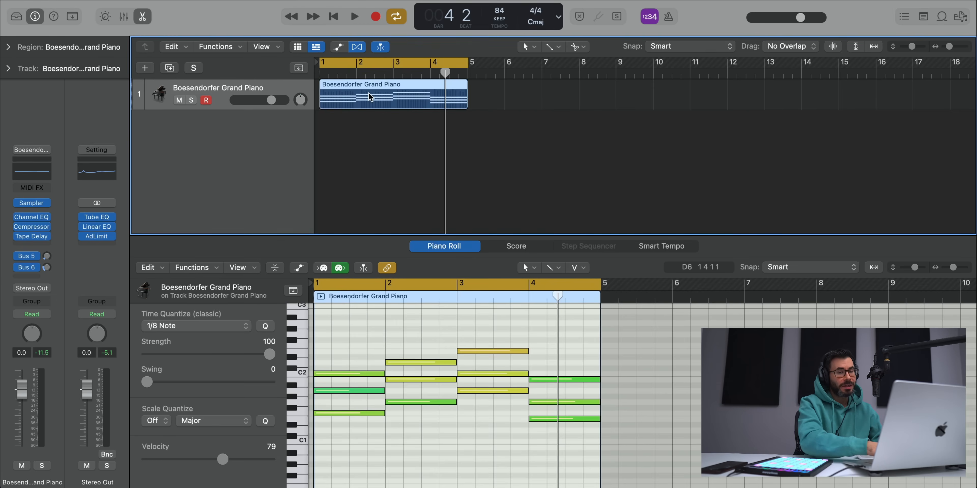
Step: Bounce the piano region in place to a new track with the source muted, and split the bounced audio into four one-bar regions
key(ctrl+b)
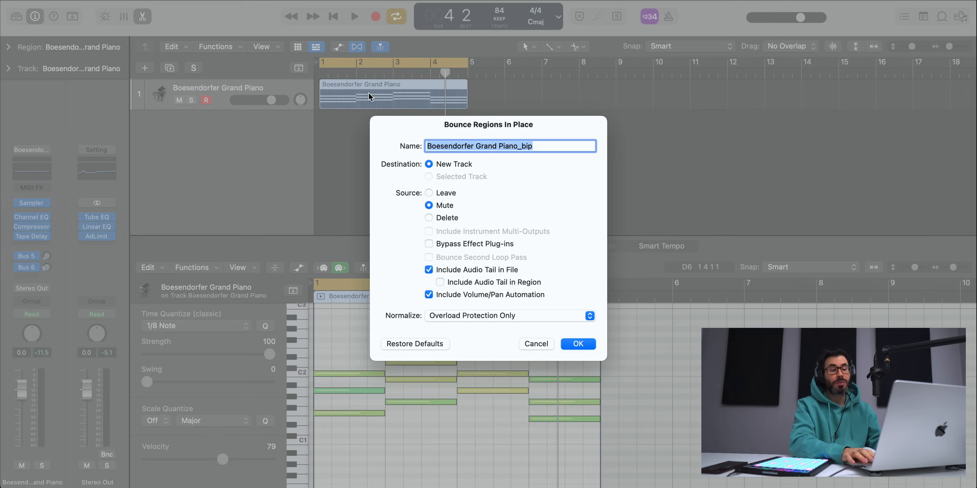
key(Return)
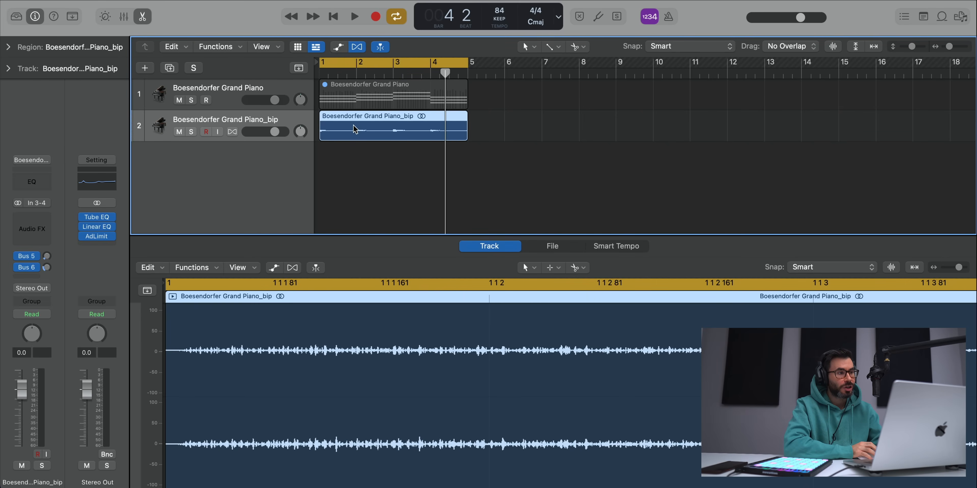
alt+right_click(357, 128)
drag(534, 125, 326, 133)
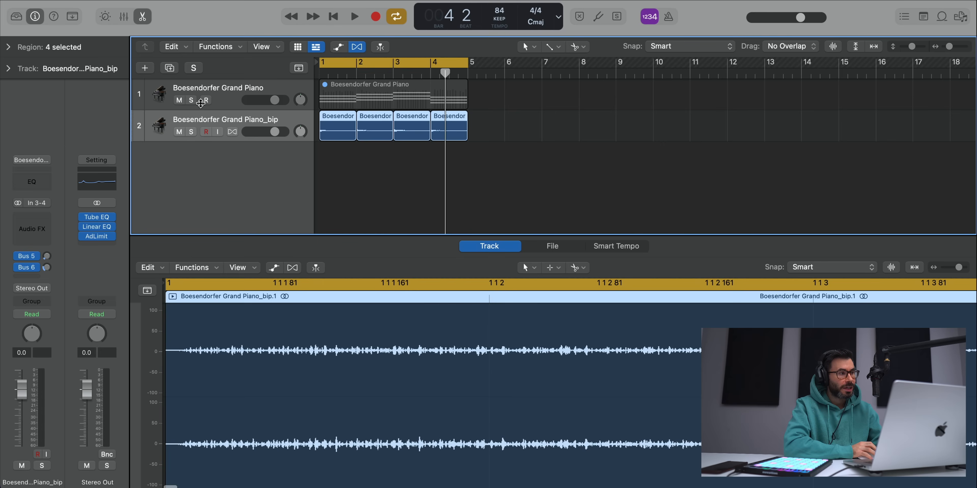
Step: Reverse the four bounced piano regions and play them back
click(8, 47)
click(70, 233)
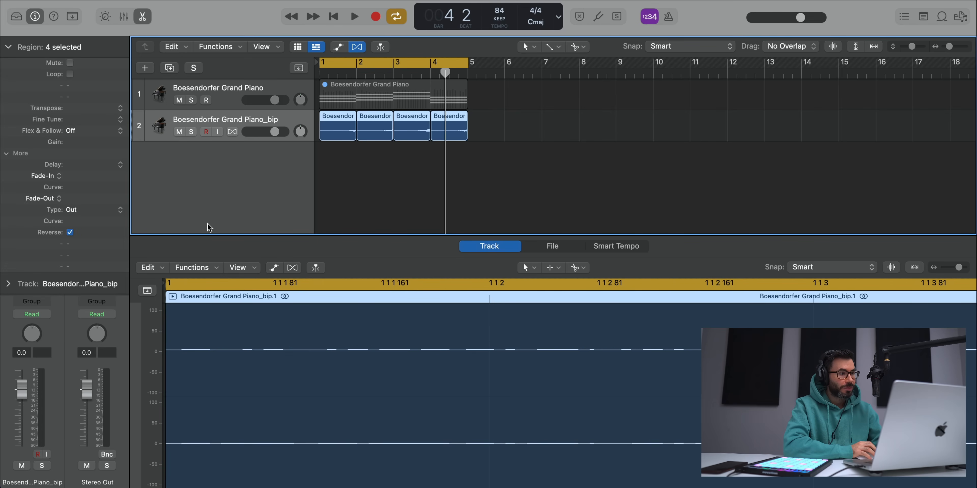
key(space)
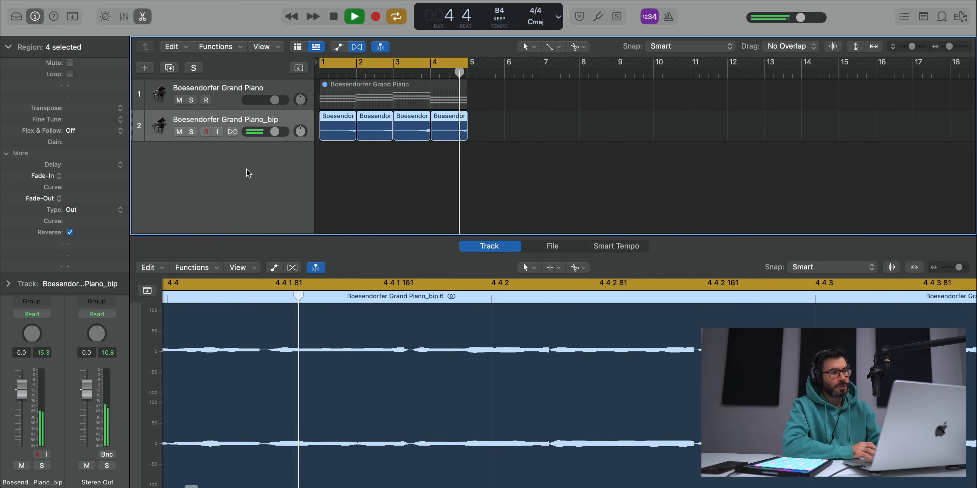
key(space)
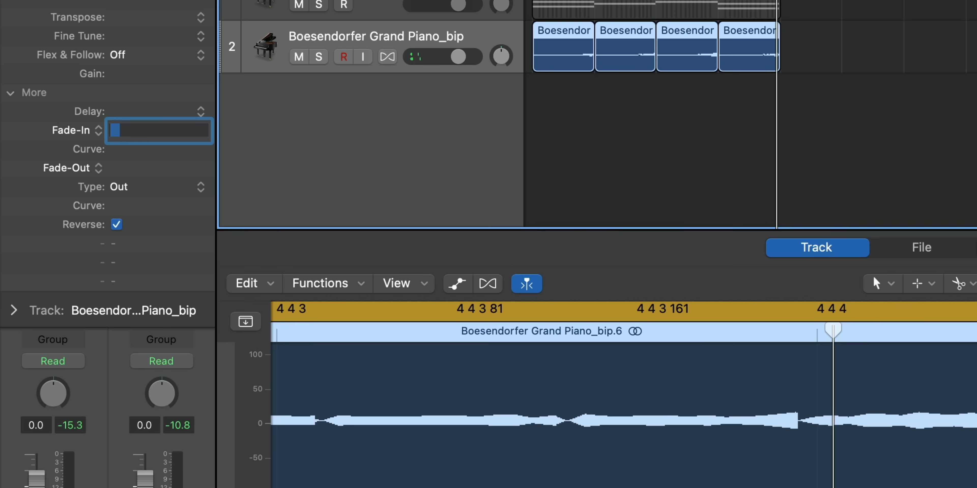
Step: Set the fade-in and fade-out of the four reversed piano regions to 5 and play the result with the editor closed
click(120, 168)
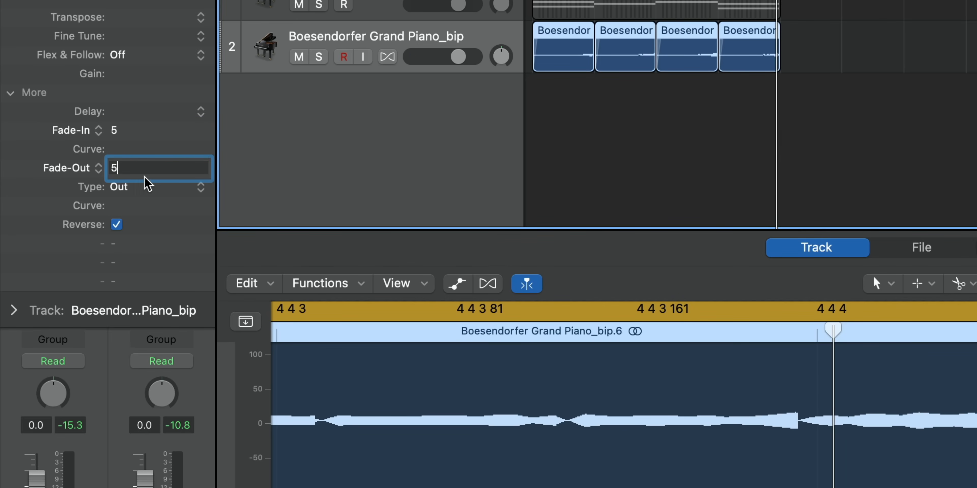
click(682, 149)
key(space)
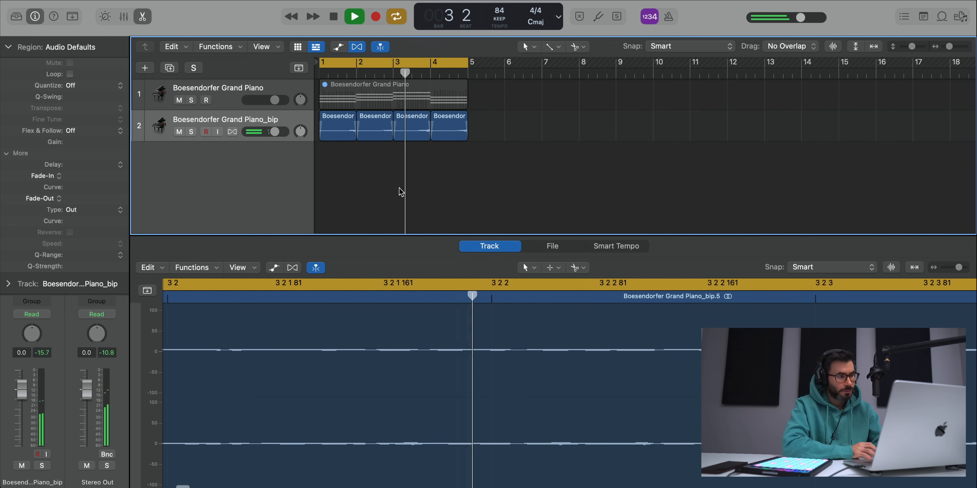
key(e)
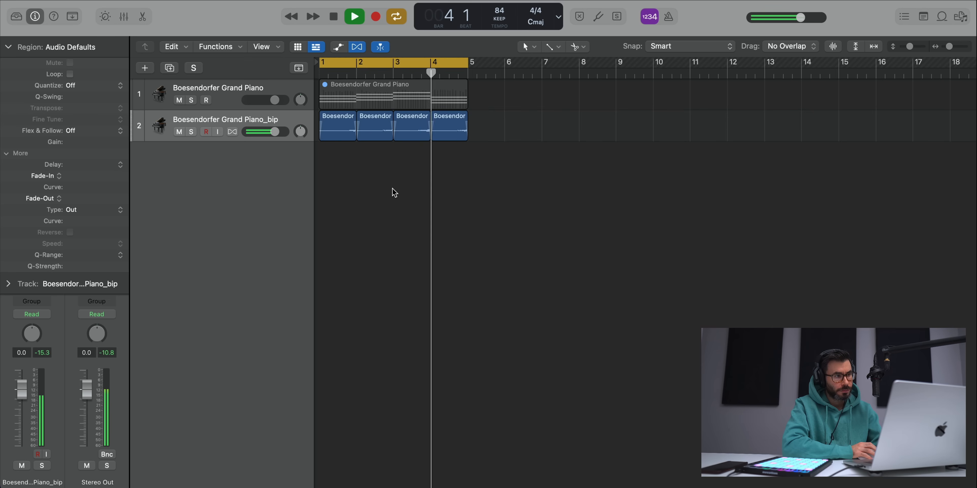
Step: Search the sound library for "velve" and load the Velvetine Synth Pad patch on the new third track holding the copied chords
ctrl+alt+click(421, 194)
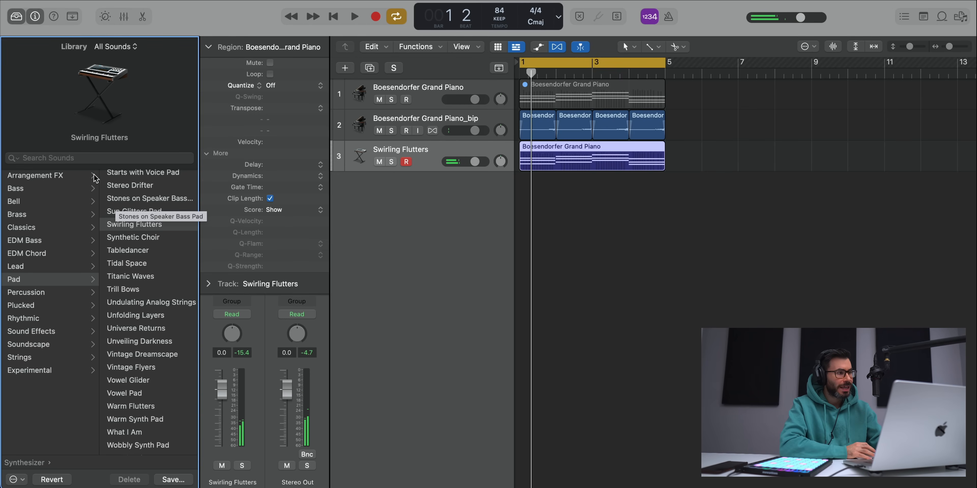
text(vel)
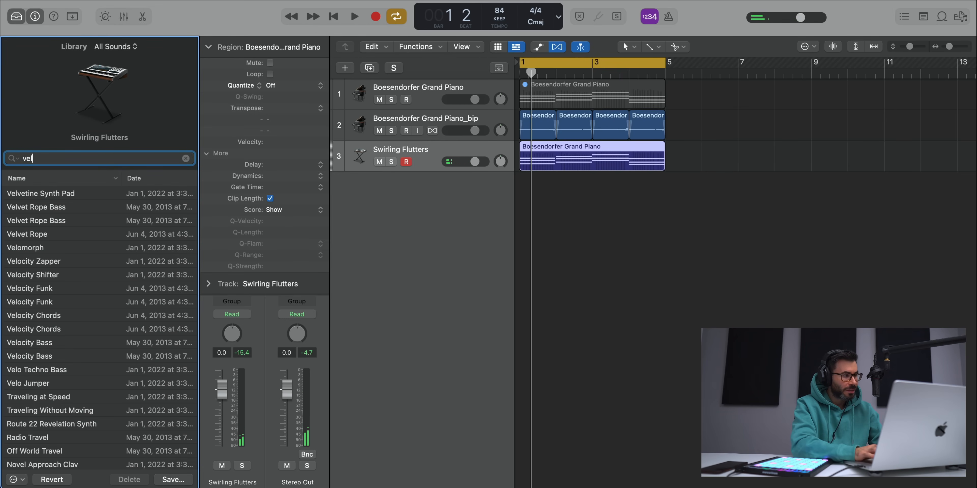
text(ve)
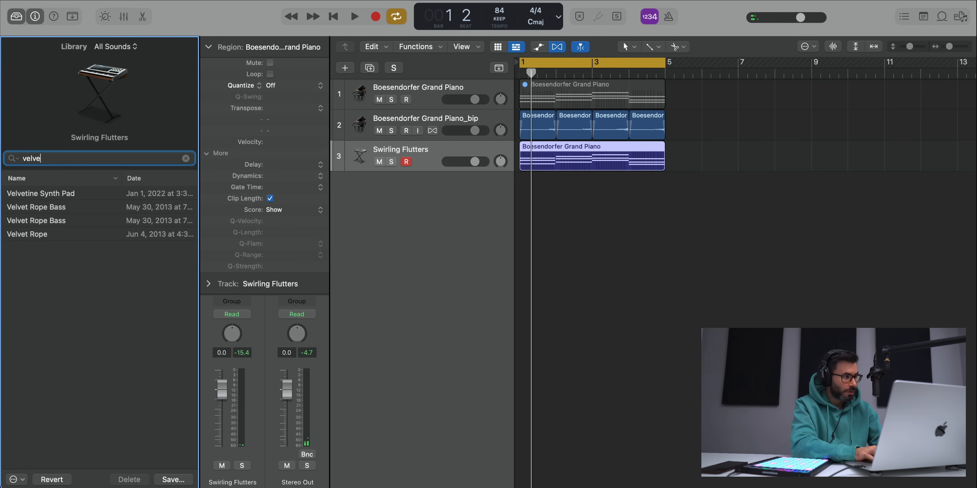
click(22, 197)
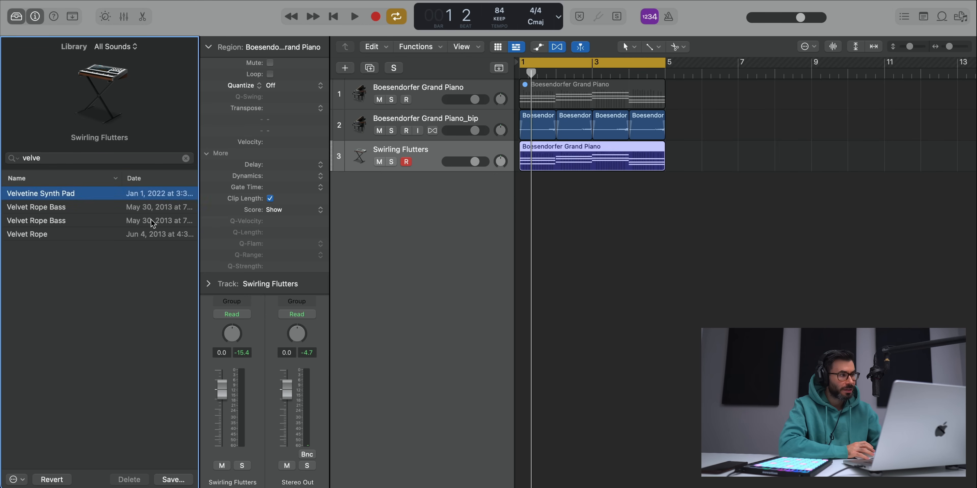
key(space)
click(418, 254)
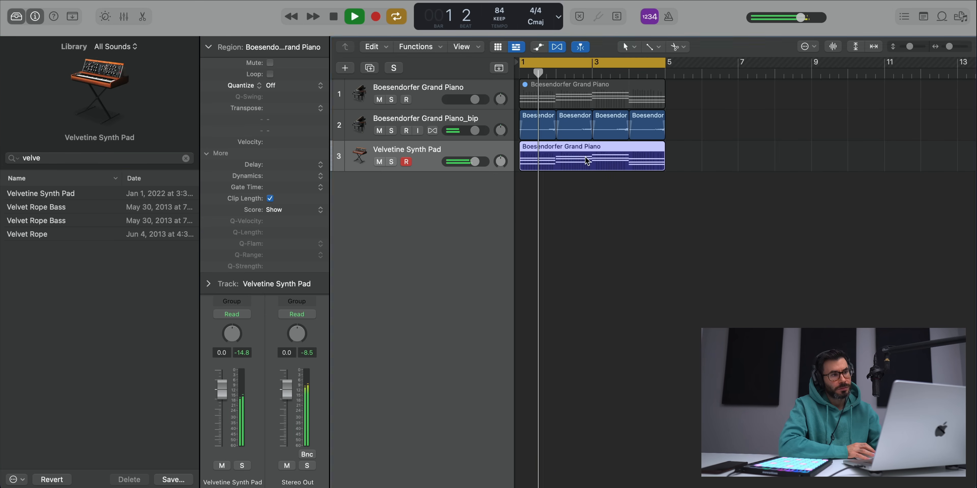
Step: Transpose all notes in the Velvetine Synth Pad region up one octave and close the editor
key(e)
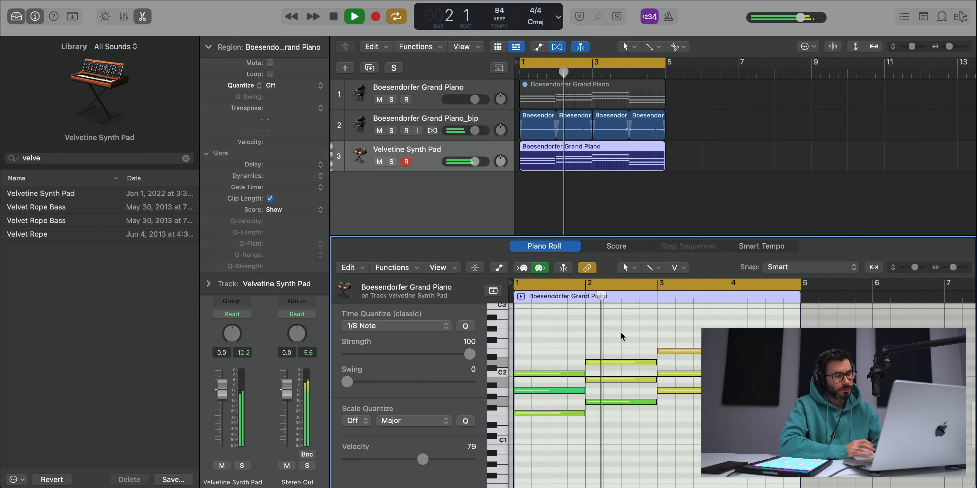
key(super+a)
key(alt+shift+Up)
mouse_move(621, 333)
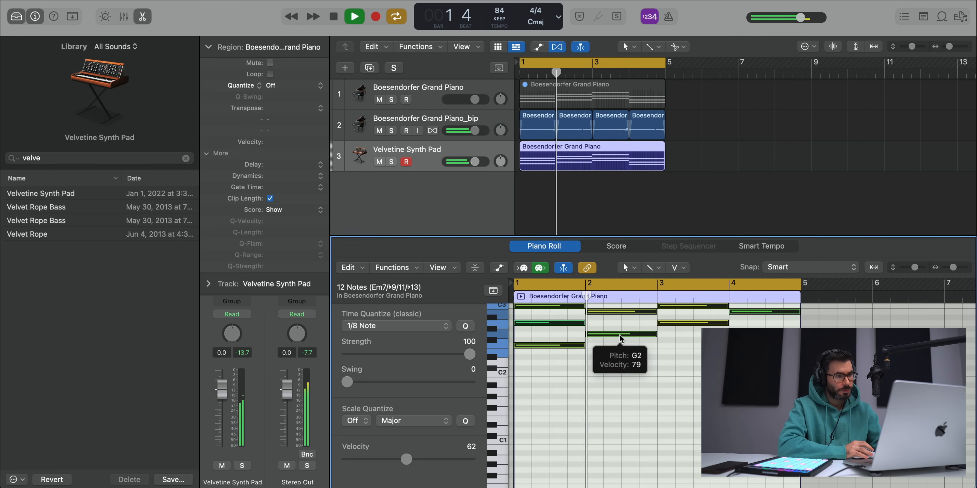
key(e)
key(space)
click(564, 207)
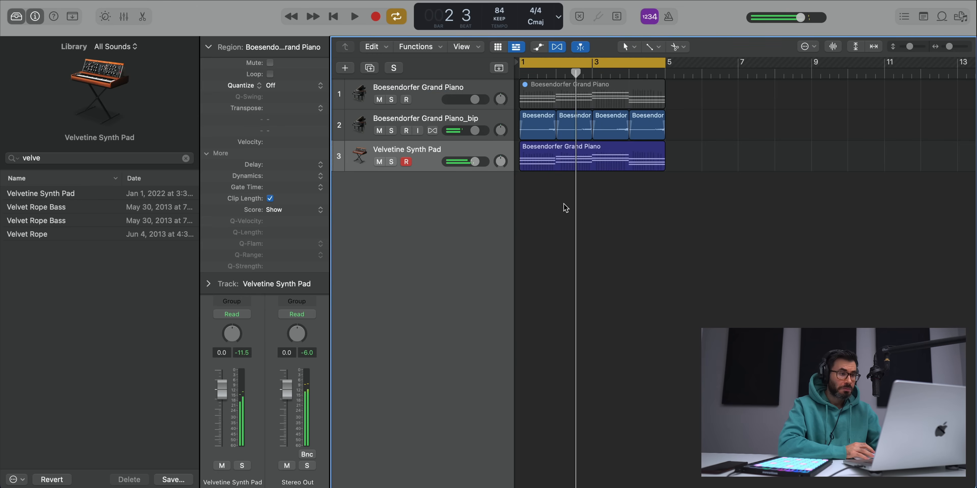
Step: Bounce the Velvetine Synth Pad region in place and split the bounced audio into four one-bar regions
click(566, 168)
key(ctrl+b)
key(Return)
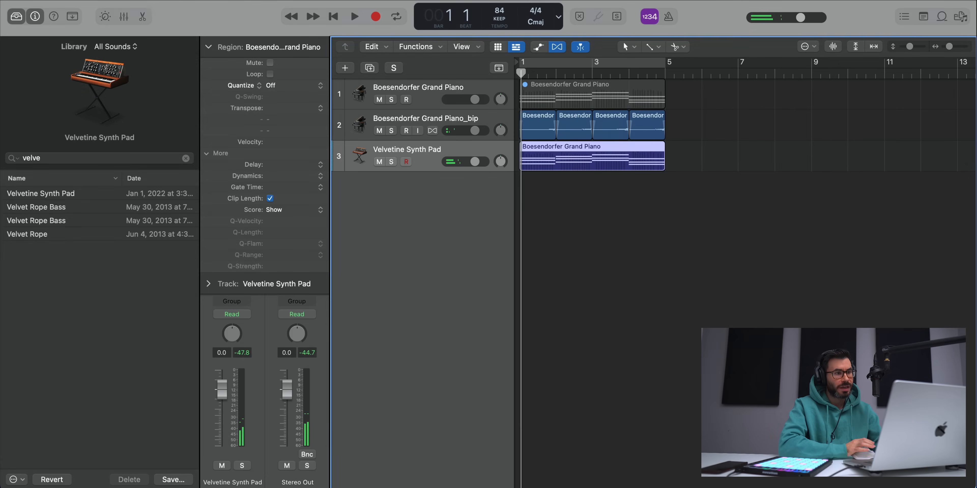
alt+click(555, 193)
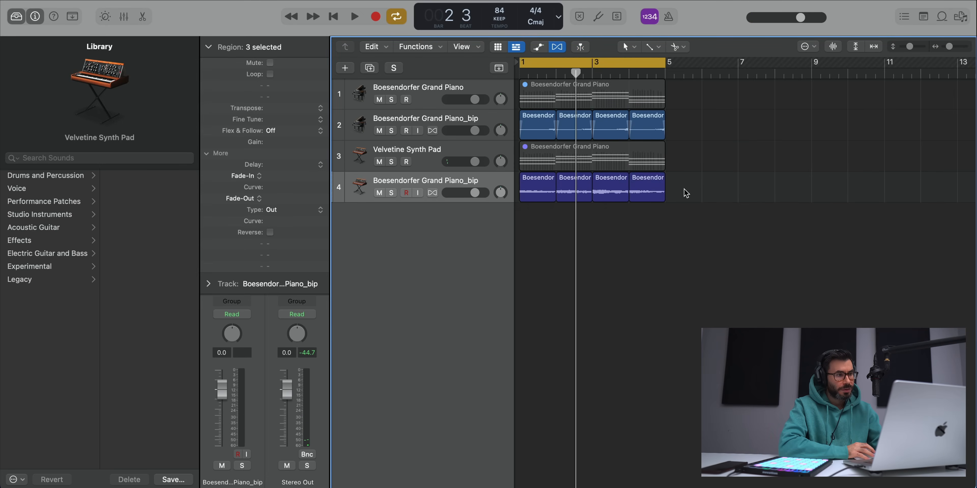
Step: Reverse the four bounced pad regions and solo their track during playback
key(space)
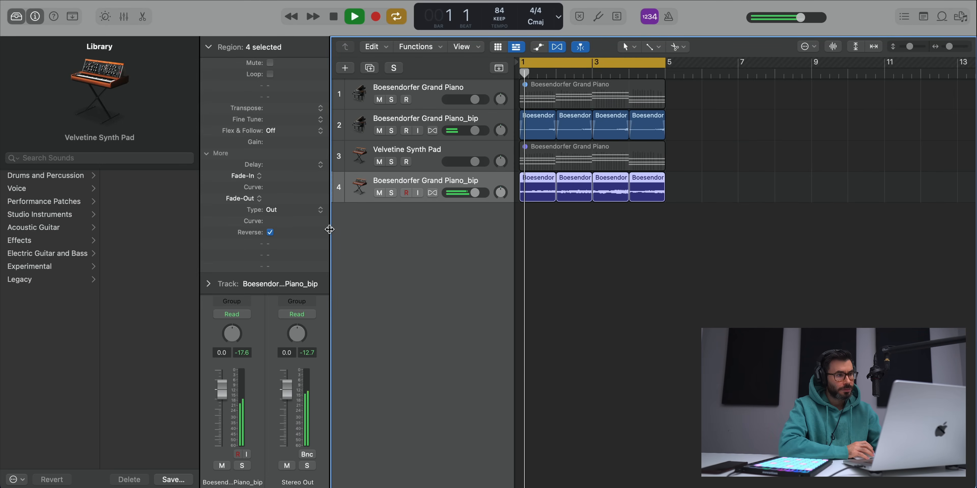
click(208, 46)
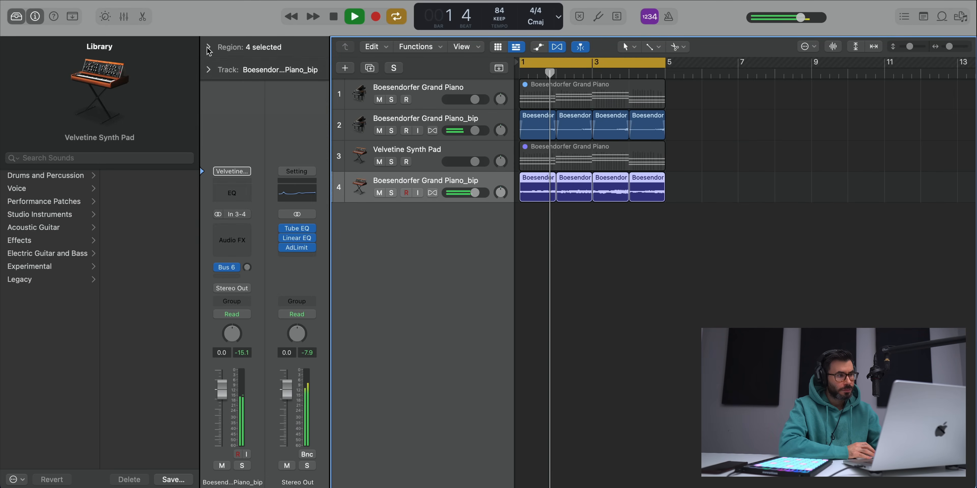
click(391, 193)
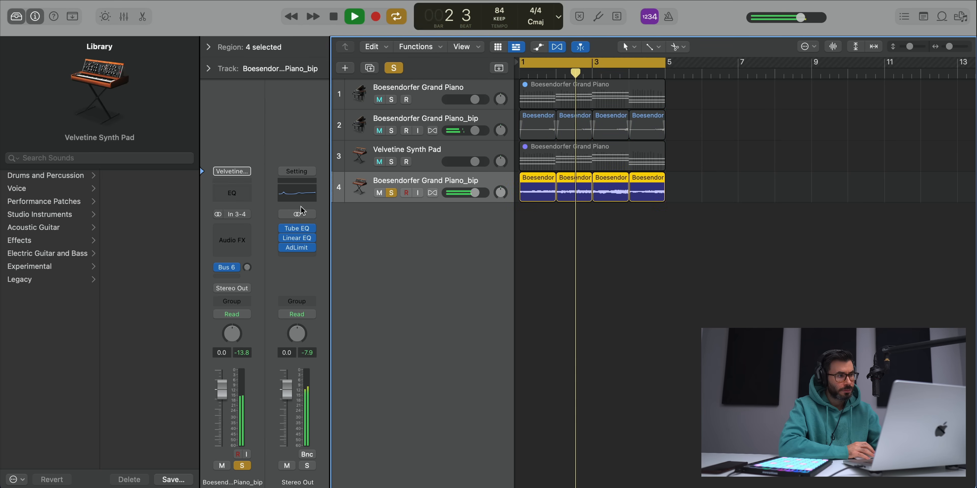
Step: Add a Channel EQ to the bounced pad track with a 324 Hz, 12 dB/Oct low cut and a high cut pulled down into the lows
click(231, 194)
drag(383, 210, 557, 290)
click(814, 187)
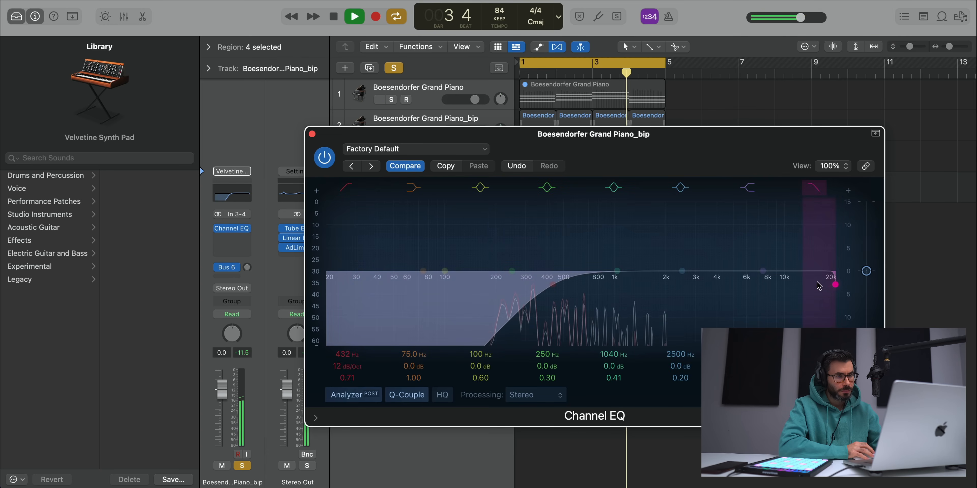
drag(824, 277, 525, 287)
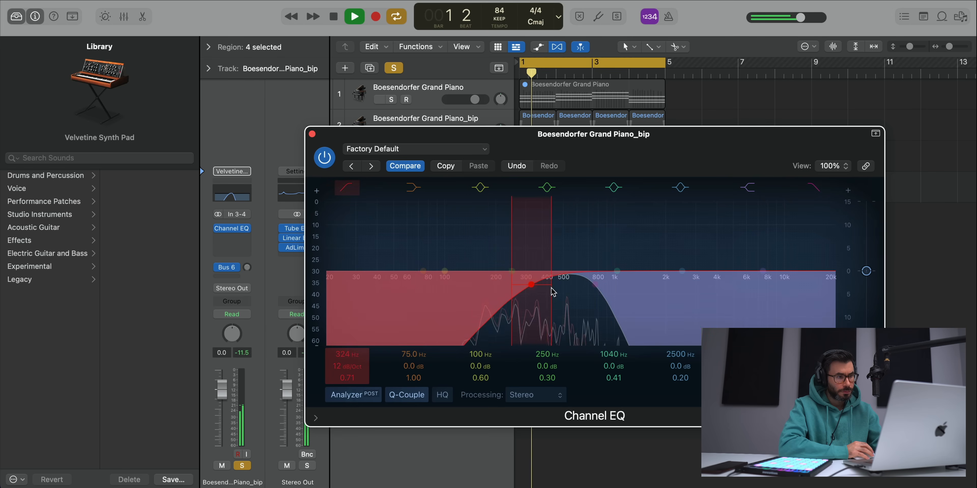
drag(588, 289, 492, 291)
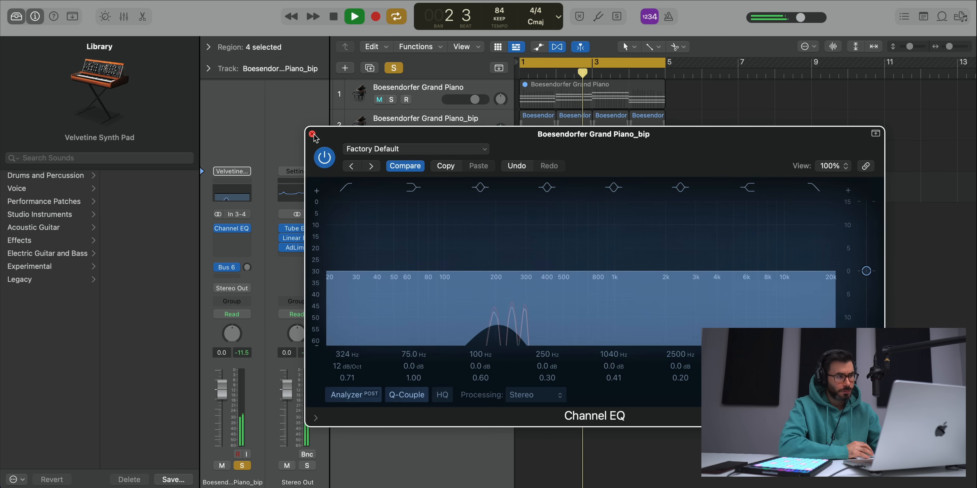
click(312, 133)
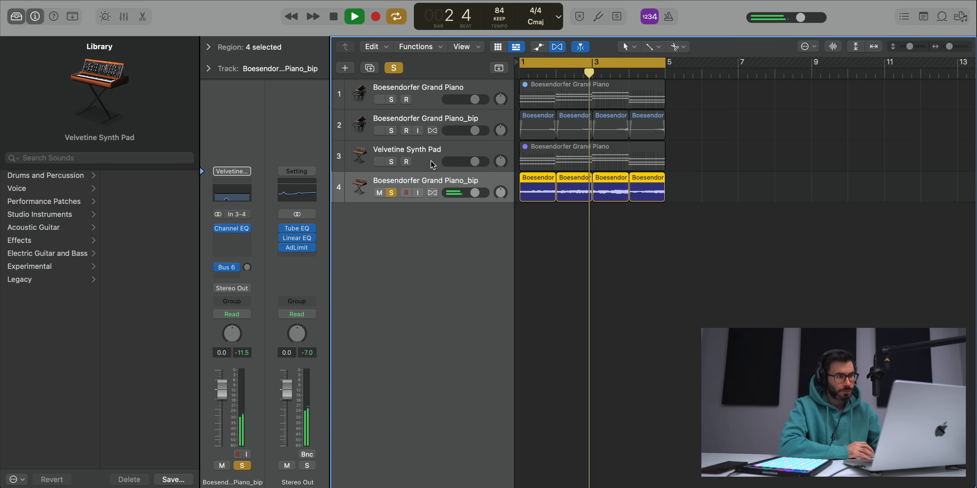
Step: Move the bounced pad track directly beneath the bounced piano track and balance its volume with both tracks soloed
click(392, 131)
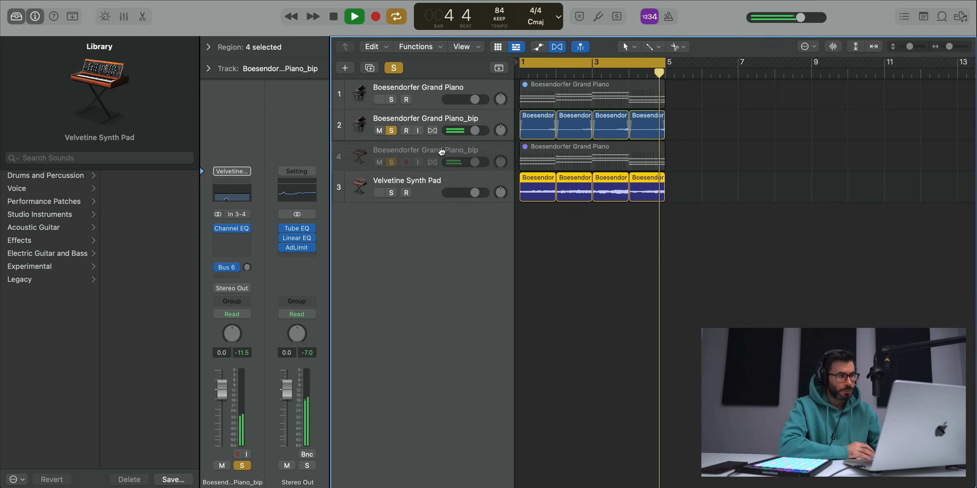
drag(462, 182, 479, 165)
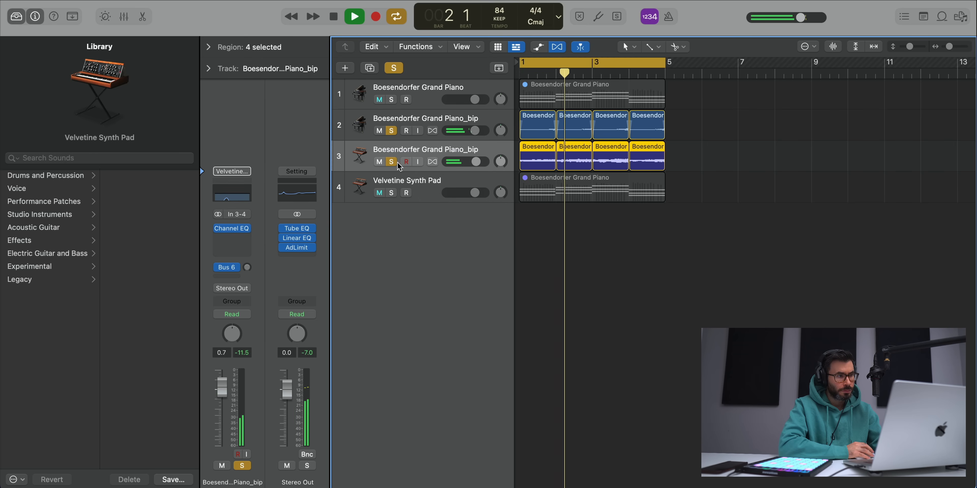
drag(475, 161, 475, 162)
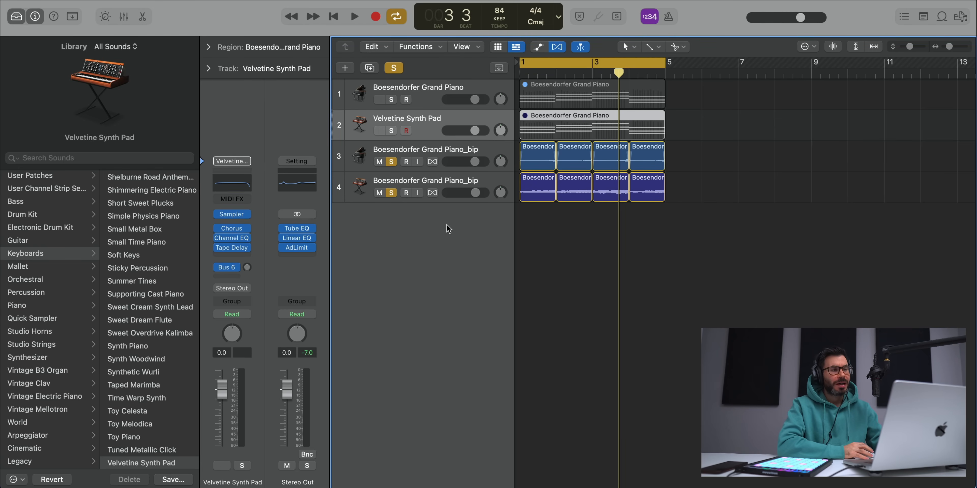
Step: Add a software instrument track below the bounced tracks and copy the Velvetine Synth Pad chord region onto it
double_click(419, 233)
drag(546, 131, 532, 232)
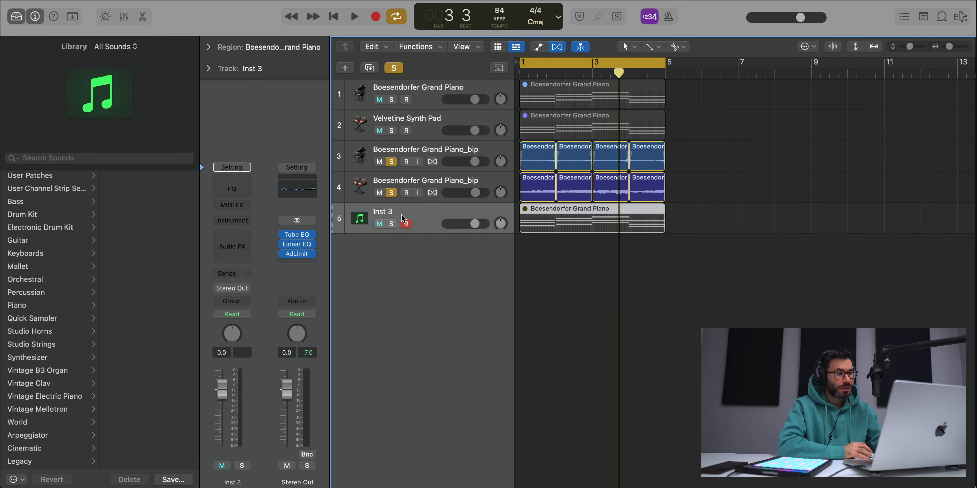
Step: Solo the new software instrument track and load Alchemy as its instrument
click(390, 225)
click(352, 291)
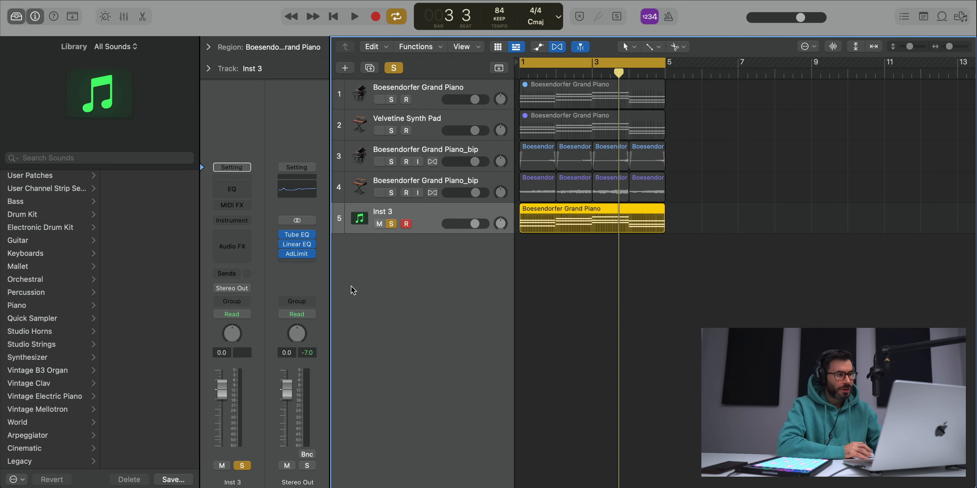
click(239, 235)
click(351, 262)
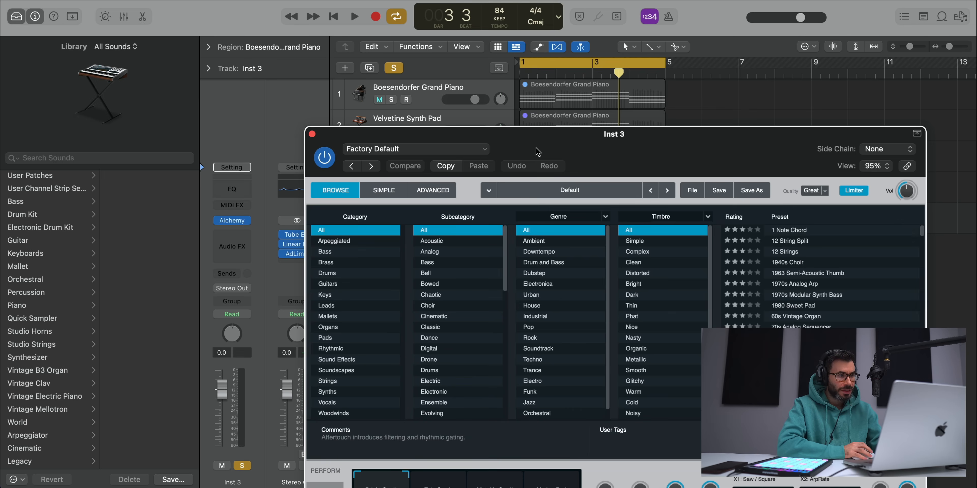
drag(536, 152, 390, 55)
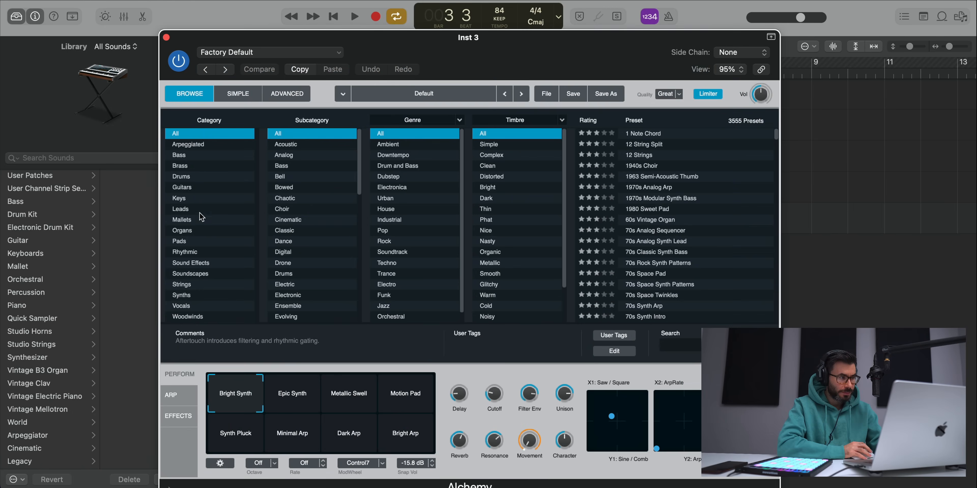
Step: Audition Alchemy's Soundscapes presets, including Abyss Reflections, Aether Choir, Air and Water and Air Strings, during playback and load Airplanes
click(187, 275)
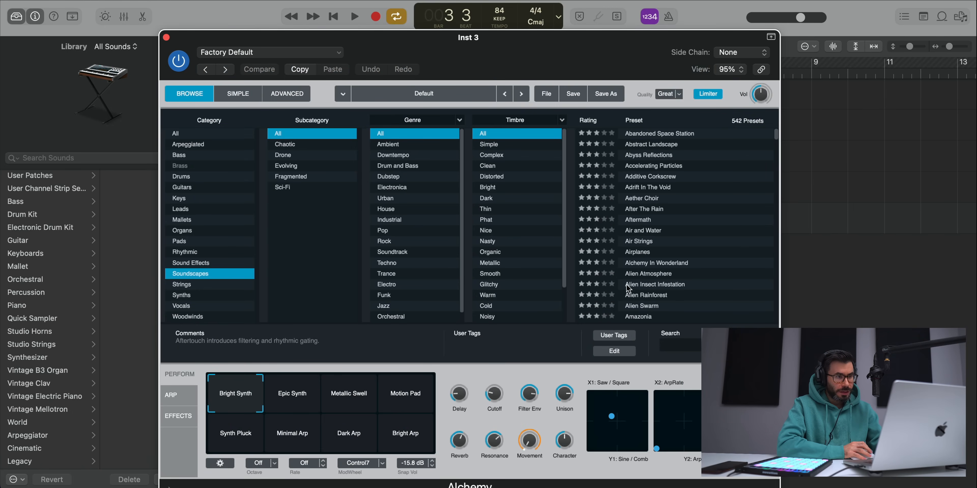
click(662, 160)
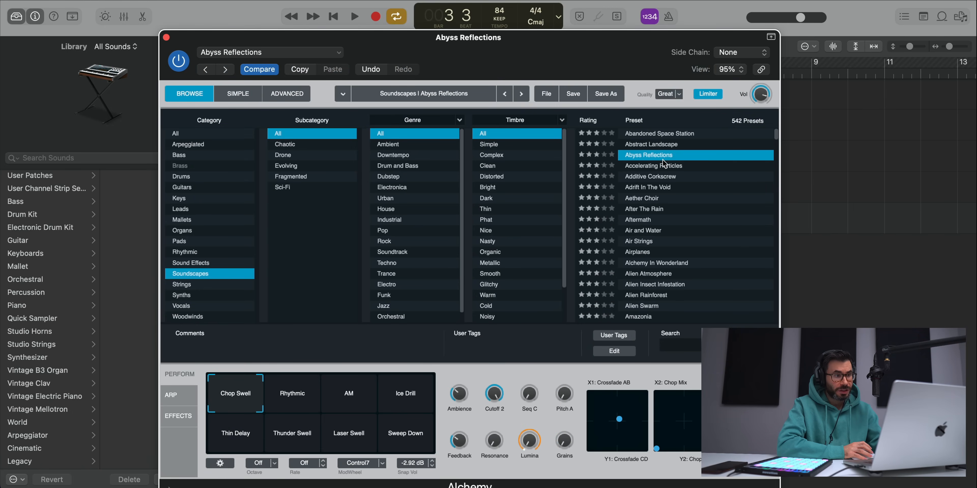
drag(574, 63, 529, 113)
key(space)
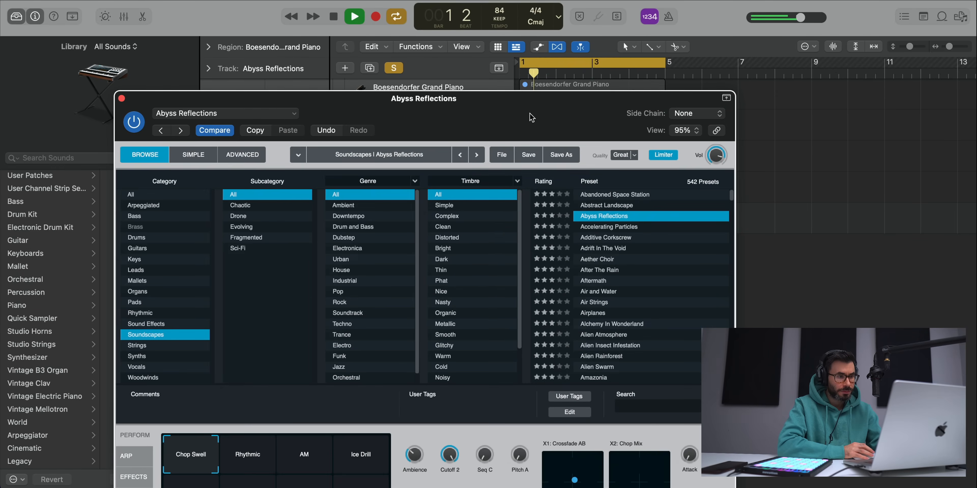
click(603, 259)
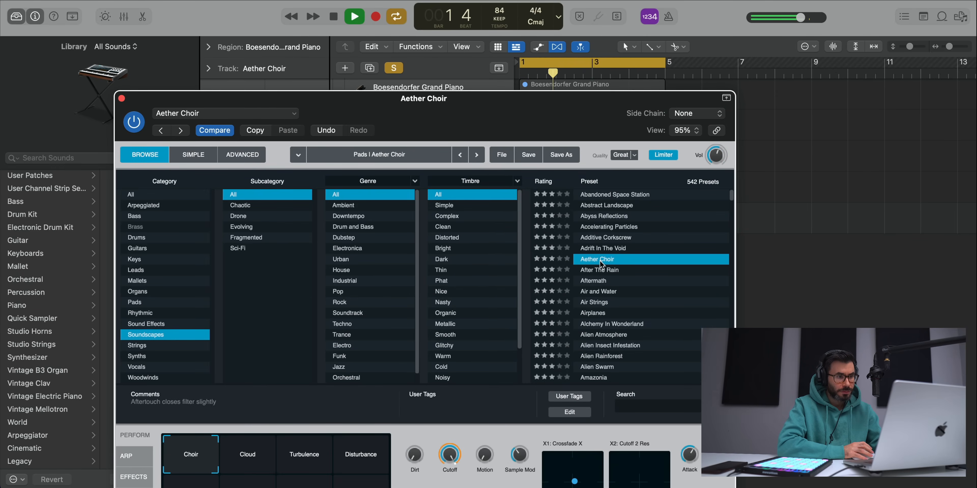
click(610, 291)
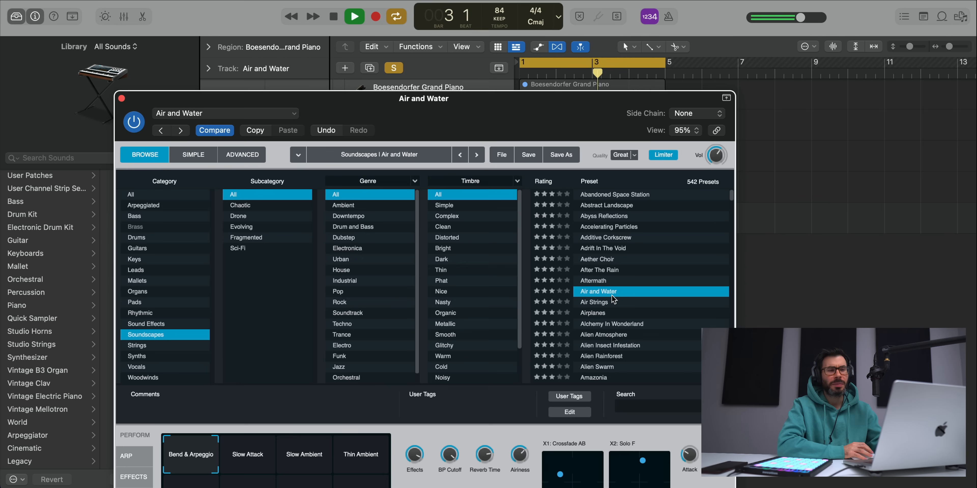
click(608, 302)
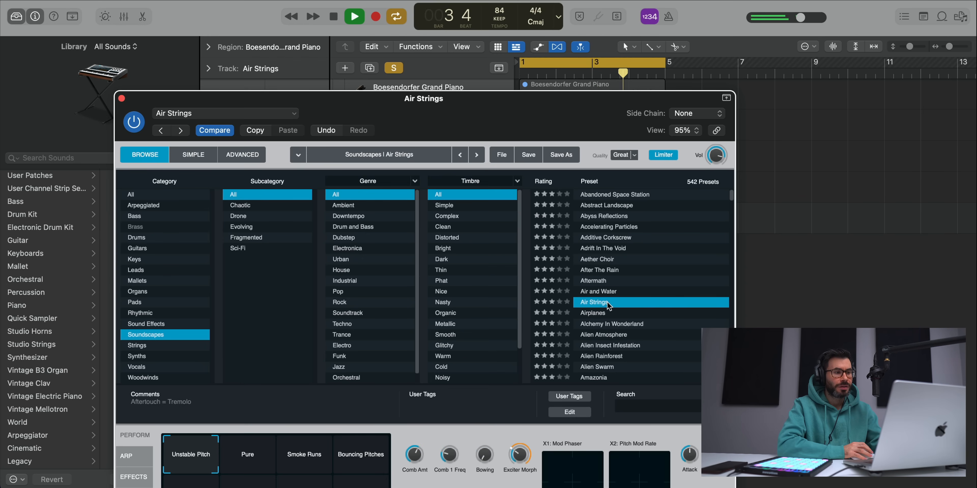
click(610, 315)
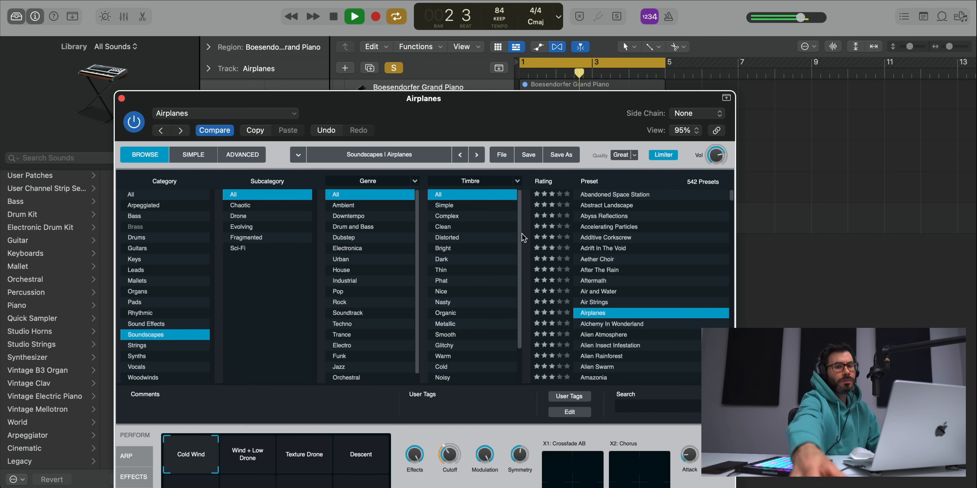
key(space)
Step: Solo the bounced piano and pad tracks together with the Airplanes track and start playback
drag(496, 135, 556, 373)
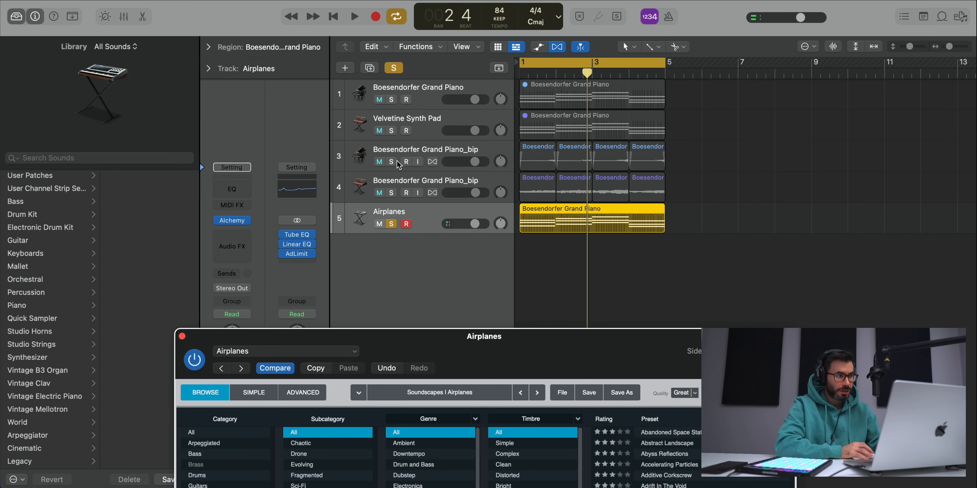
drag(392, 161, 393, 187)
key(space)
Step: Try the Airplanes performance snapshots, including Texture Drone, choose Descent, and close Alchemy
drag(568, 339, 546, 55)
click(285, 419)
click(334, 404)
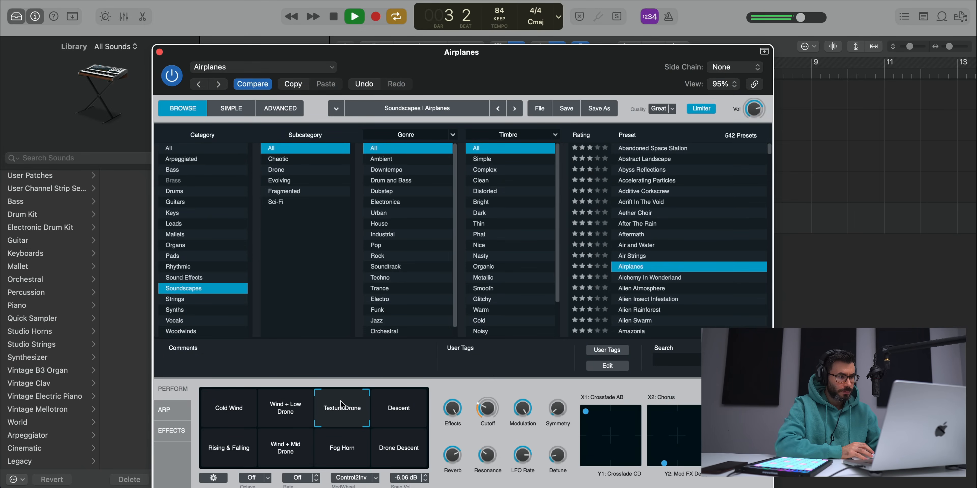
click(401, 402)
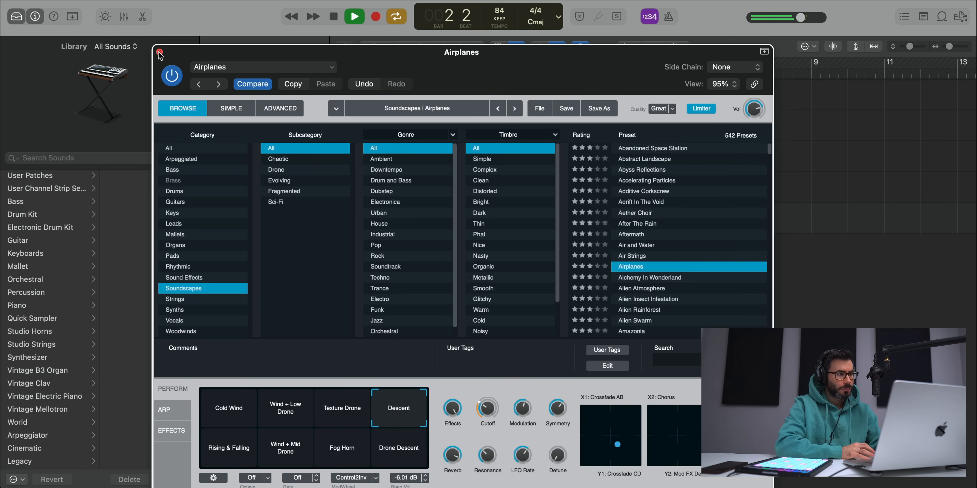
click(159, 52)
key(space)
Step: Bounce the Airplanes track's chord region in place to a new audio track
click(593, 242)
click(575, 192)
click(577, 222)
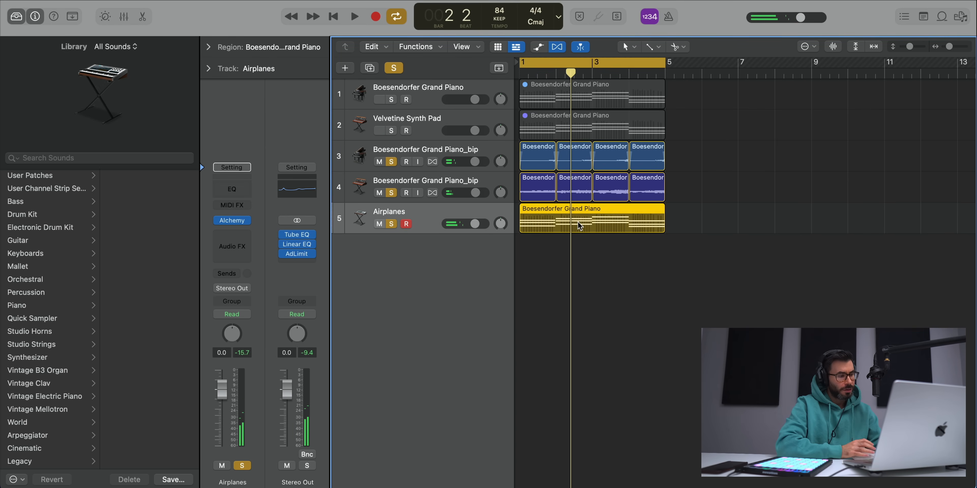
key(ctrl+b)
key(Return)
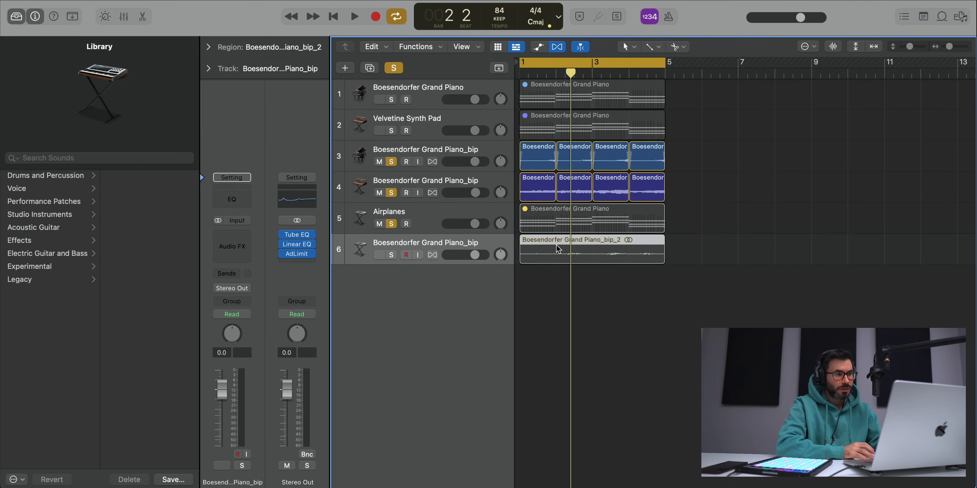
Step: Split the bounced Airplanes audio into four one-bar regions, reverse them and start playback
alt+super+click(557, 245)
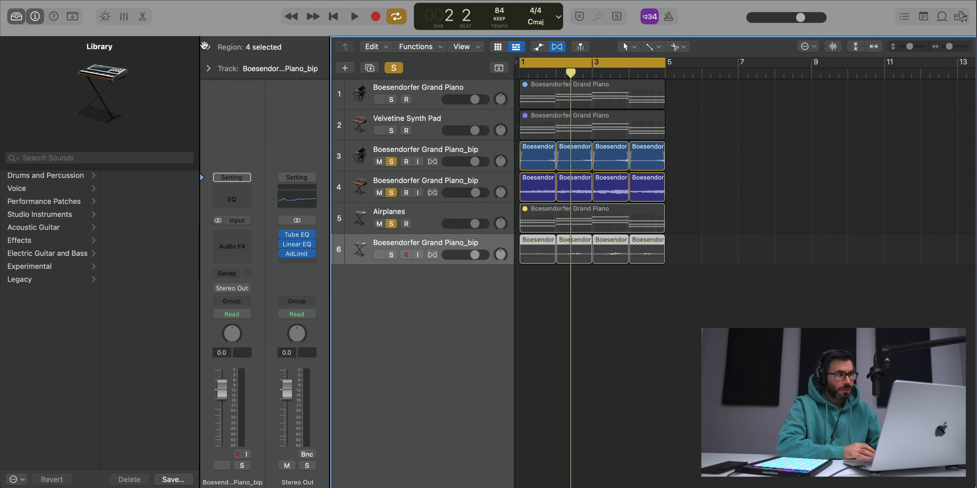
click(205, 45)
key(space)
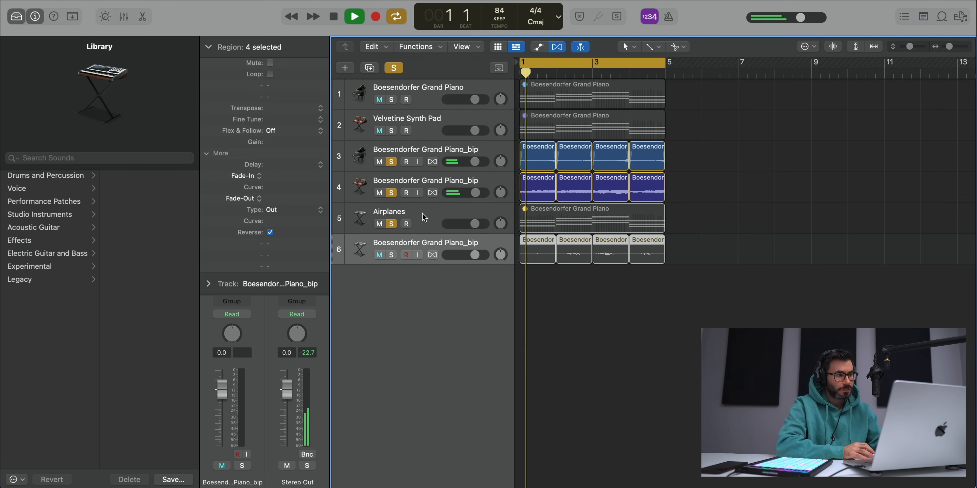
Step: Place the bounced Airplanes track directly above the Airplanes instrument track, solo it during playback, and clear all solos
drag(423, 218, 421, 280)
click(392, 224)
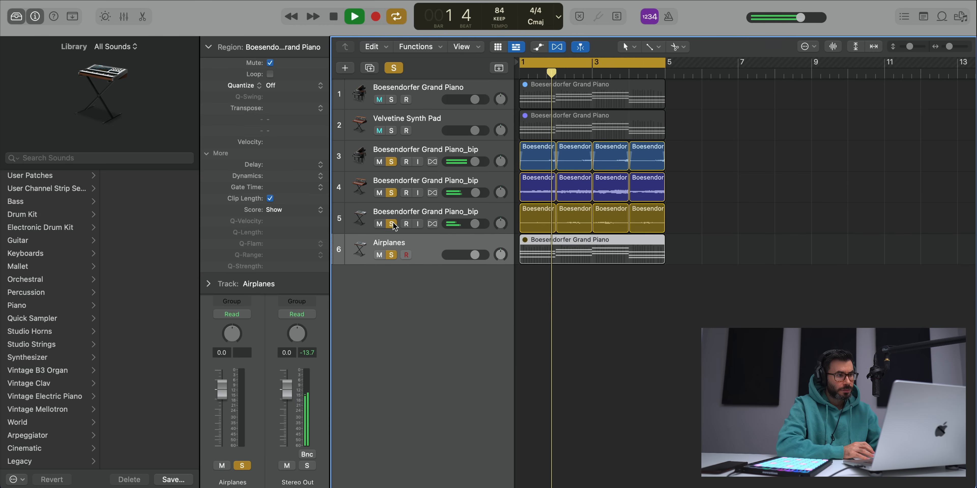
alt+click(392, 224)
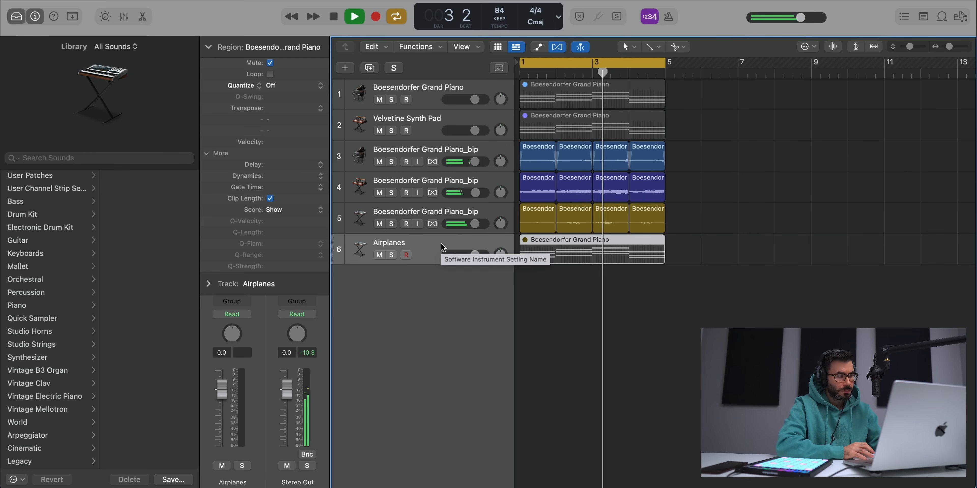
click(706, 228)
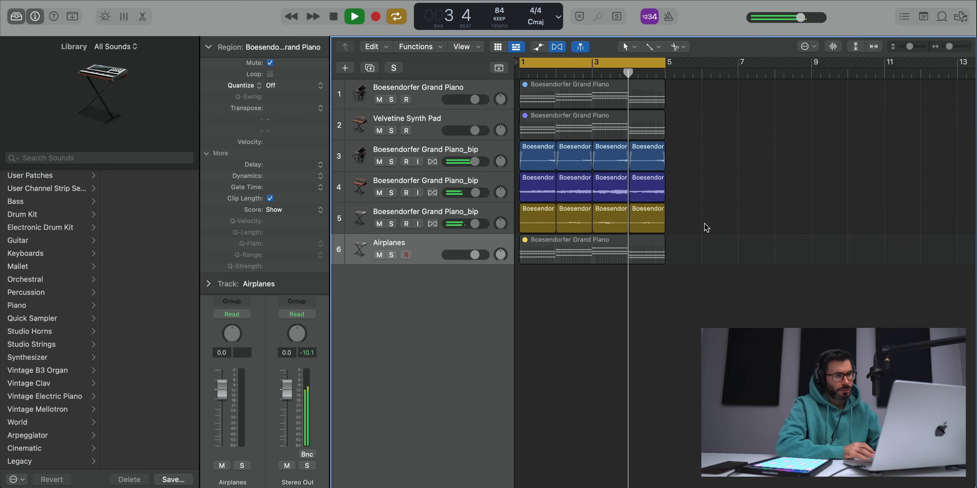
Step: Stop playback and turn off Reverse for the four bounced Airplanes regions
key(space)
key(super+z)
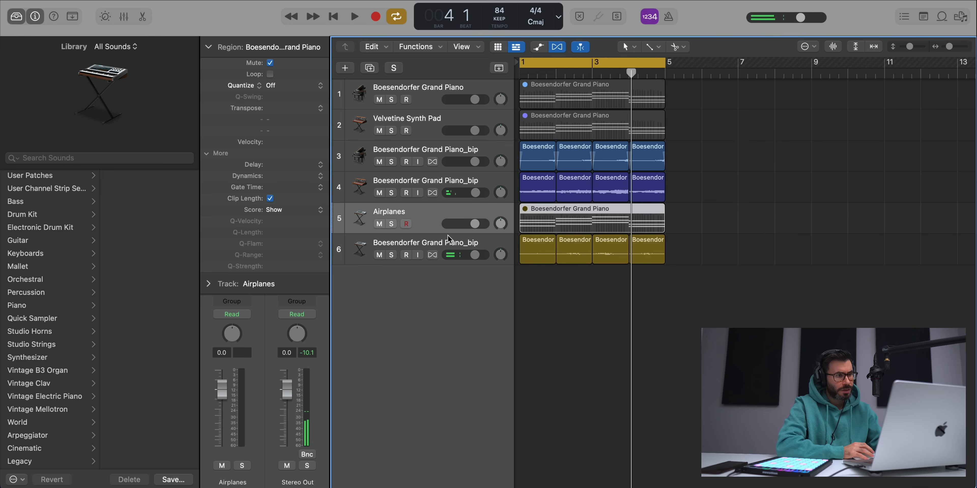
key(shift+super+z)
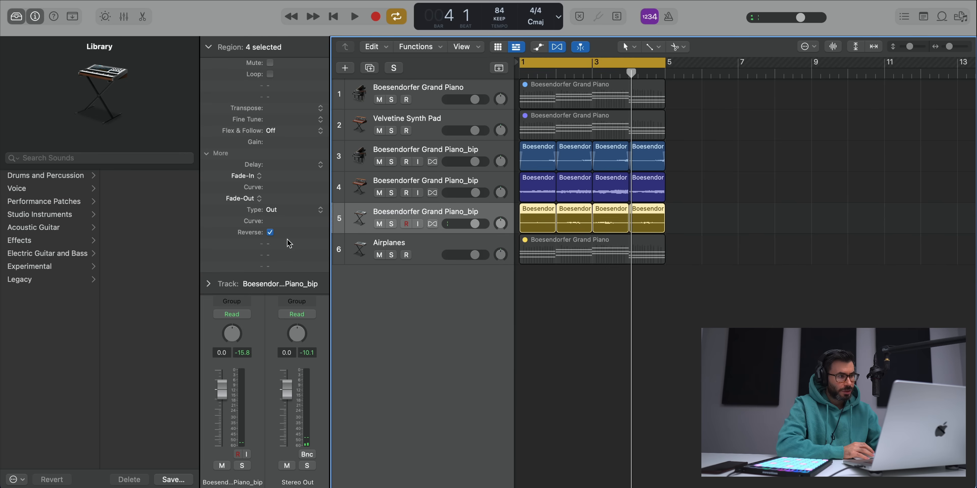
Step: Lower the bounced Airplanes track's volume to -5.8 dB during playback and solo the track
key(space)
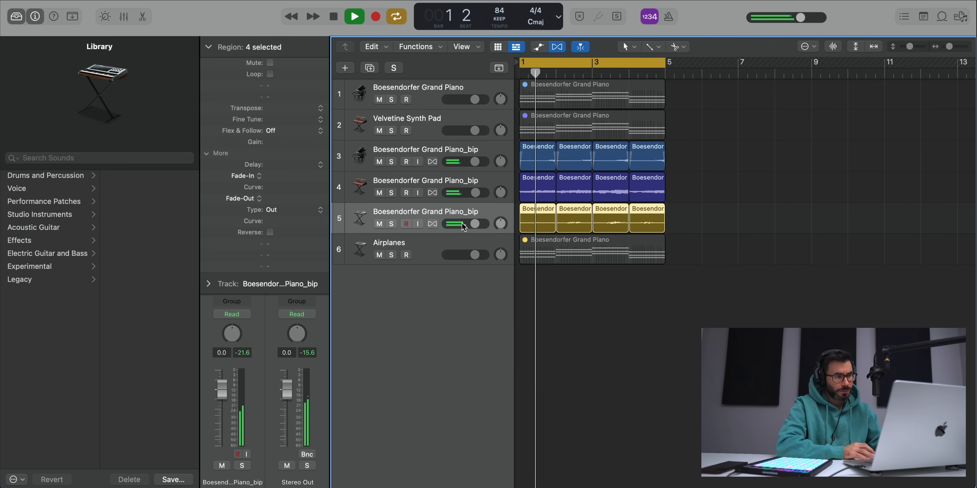
click(463, 226)
click(391, 223)
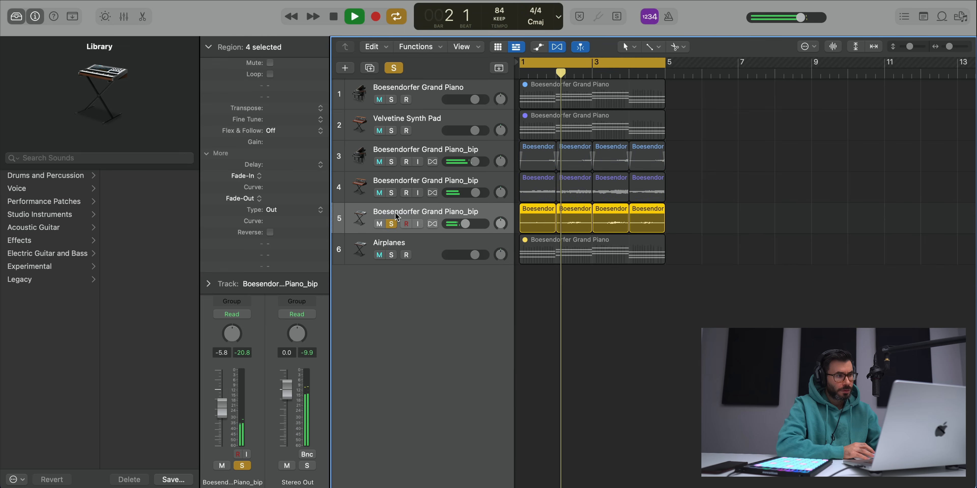
Step: Add a Channel EQ to the bounced Airplanes track with a 510 Hz, 12 dB/Oct low cut and a high cut pulled into the mids
click(209, 46)
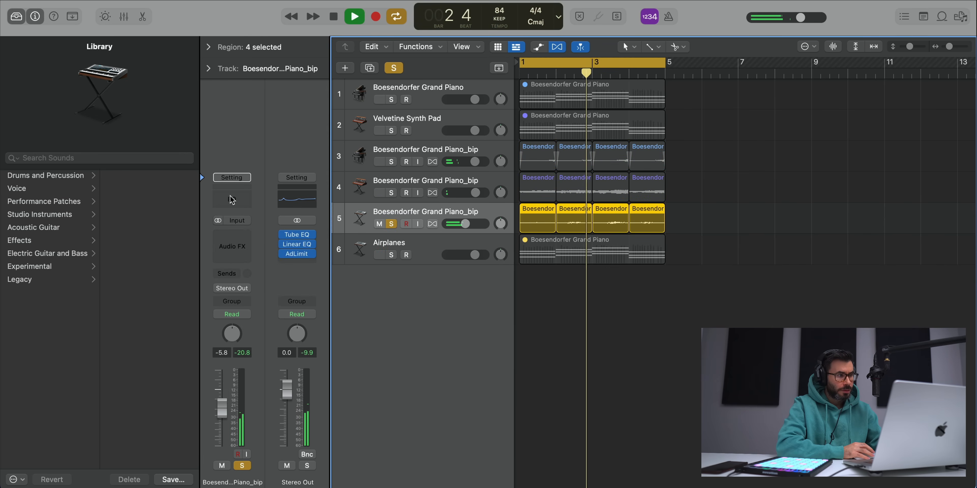
click(232, 235)
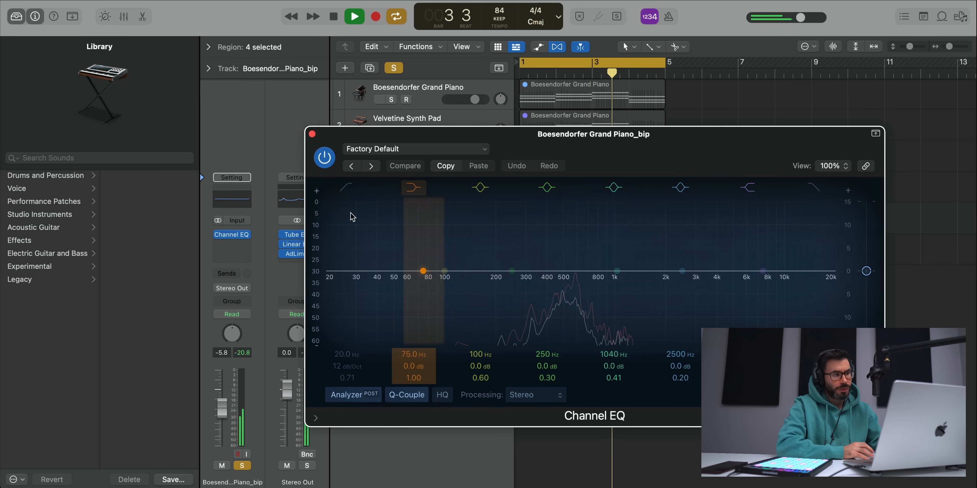
click(344, 188)
drag(341, 284, 602, 283)
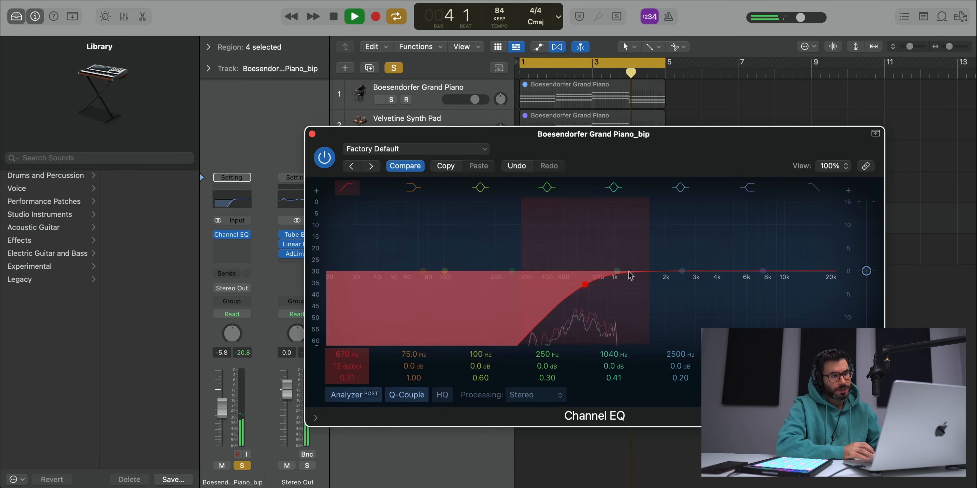
click(816, 188)
drag(820, 285, 570, 293)
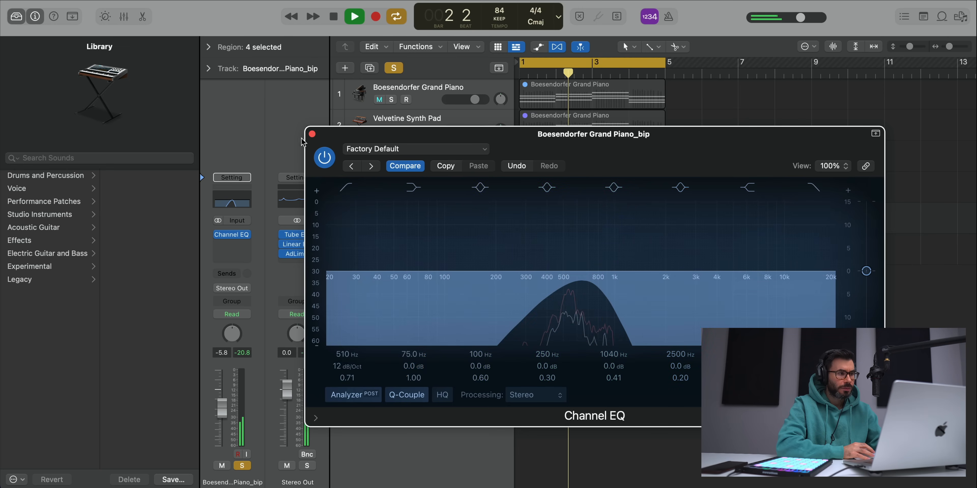
click(312, 134)
Step: Solo all three bounced tracks together and set the bounced Airplanes track's volume to -8.0 dB
click(391, 193)
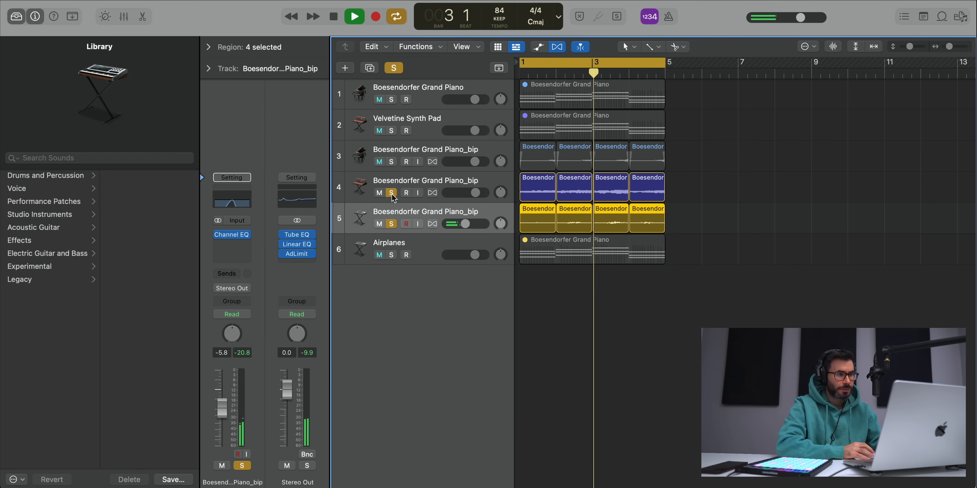
click(391, 161)
Step: Move the Airplanes instrument track beneath Velvetine Synth Pad and hide the three original instrument tracks
drag(476, 232, 378, 100)
key(h)
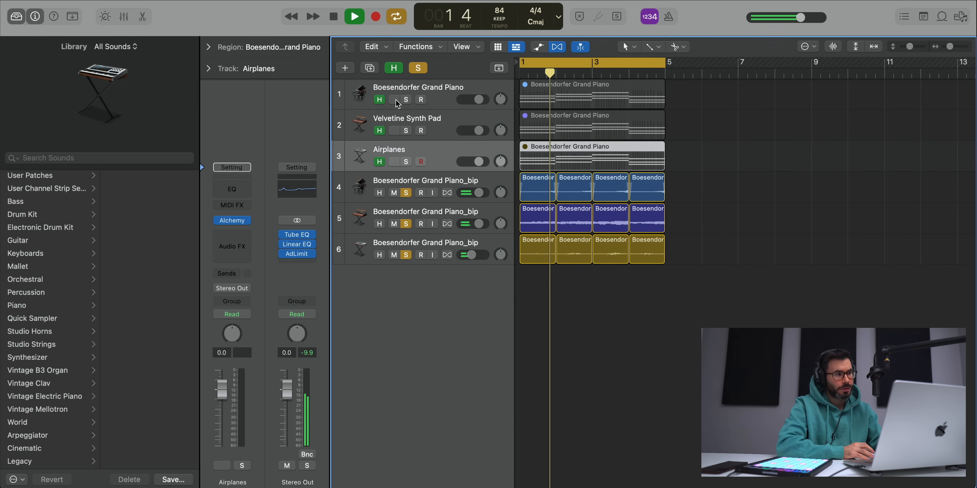
key(h)
click(394, 68)
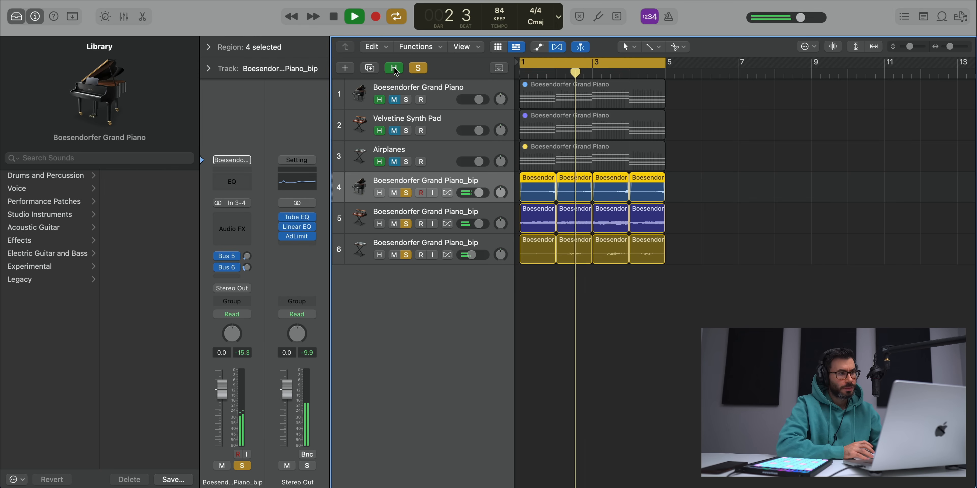
key(h)
click(580, 275)
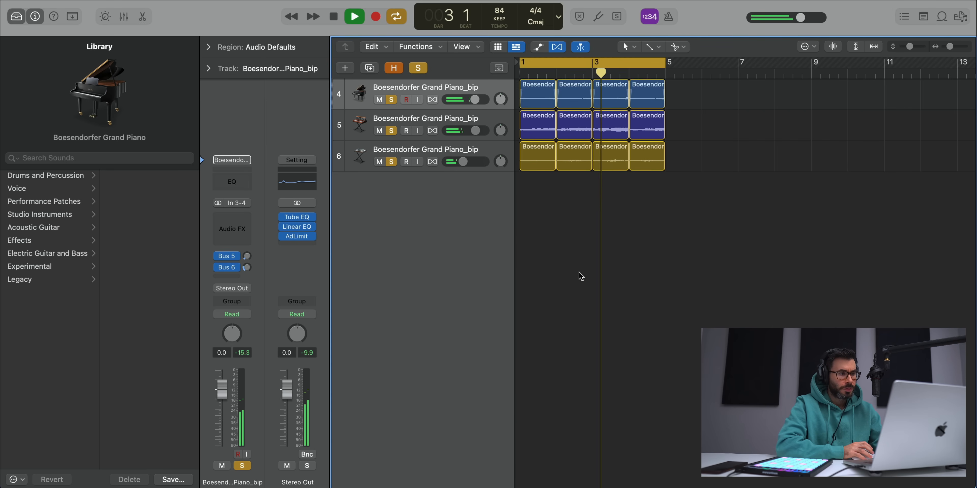
Step: Set a fade-in and fade-out of 5 on the chord regions of all three bounced tracks
scroll(580, 274, up, 3)
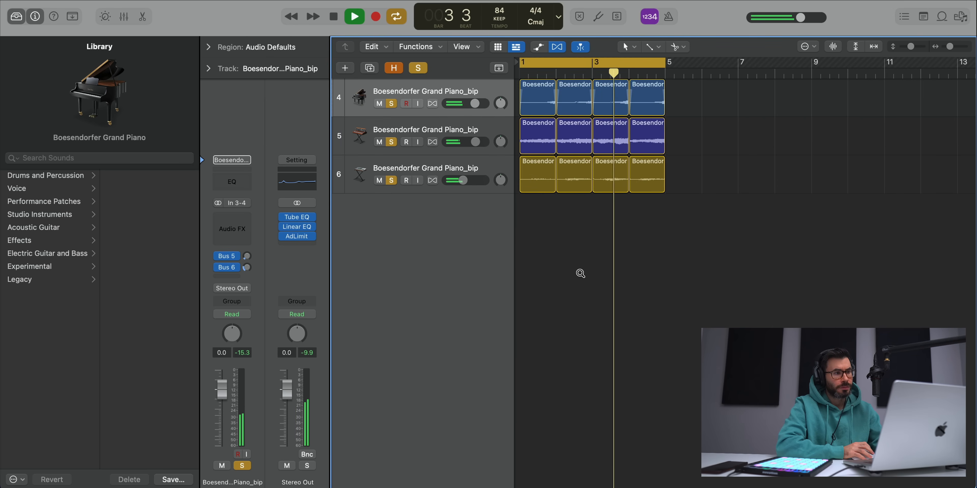
click(458, 171)
shift+click(448, 130)
shift+click(444, 97)
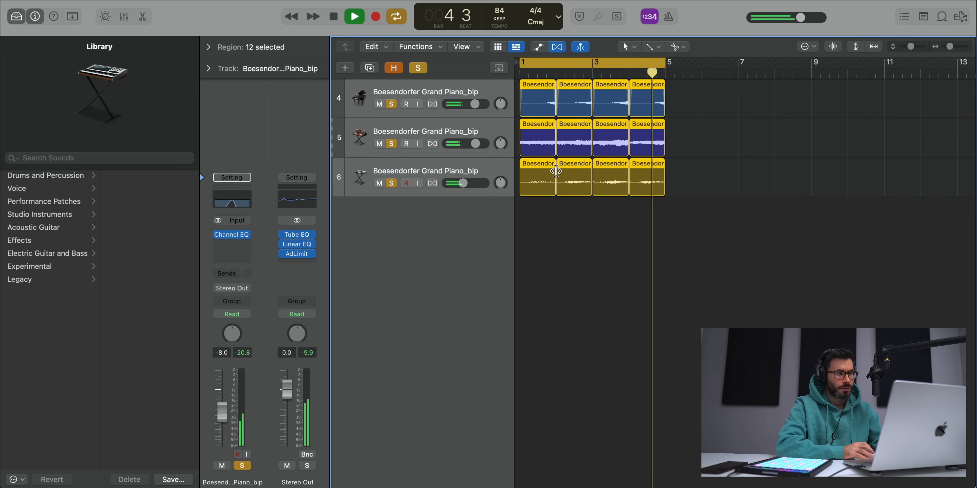
key(space)
click(458, 147)
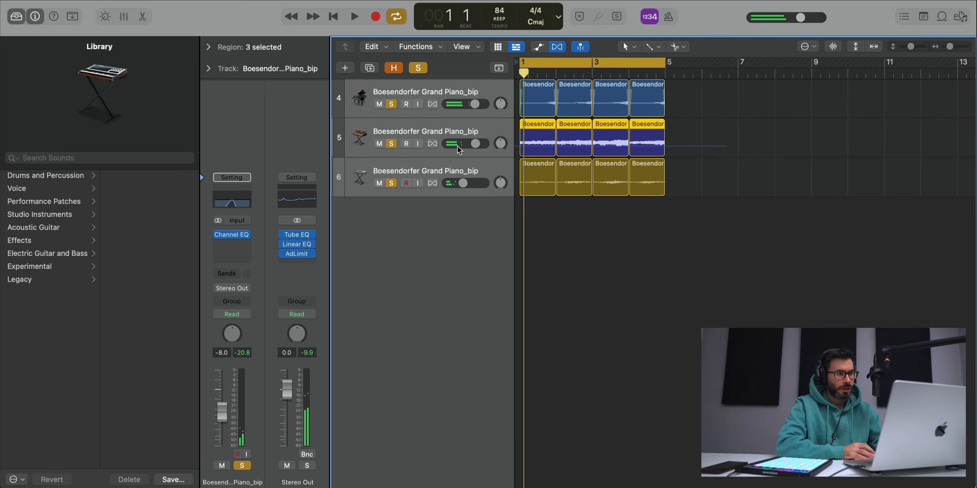
click(209, 47)
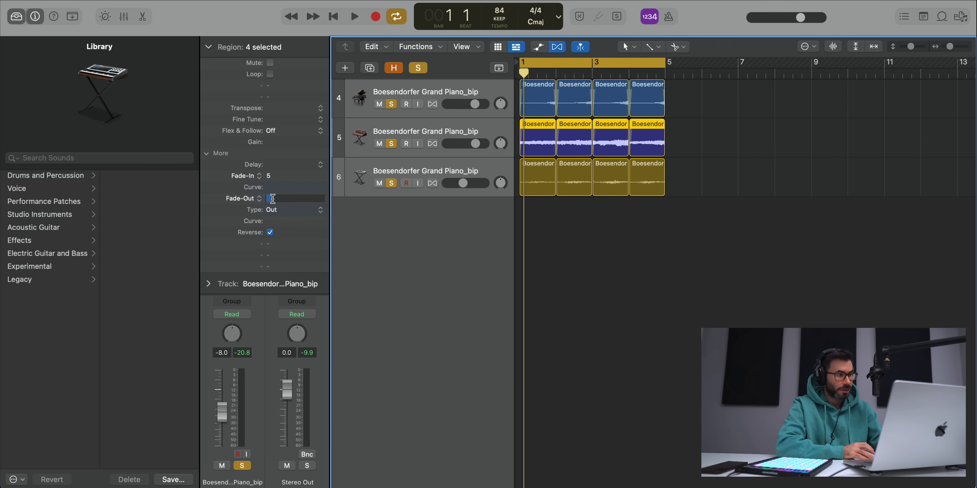
drag(703, 187, 454, 190)
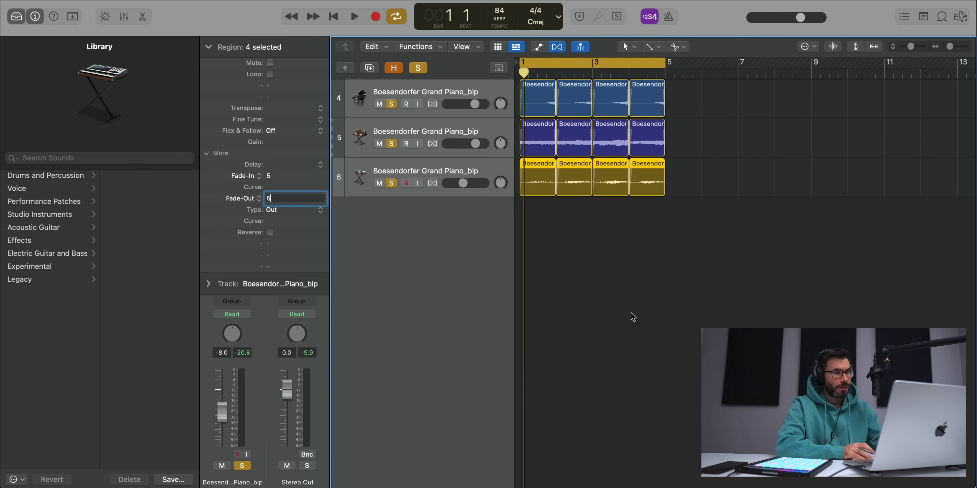
click(672, 303)
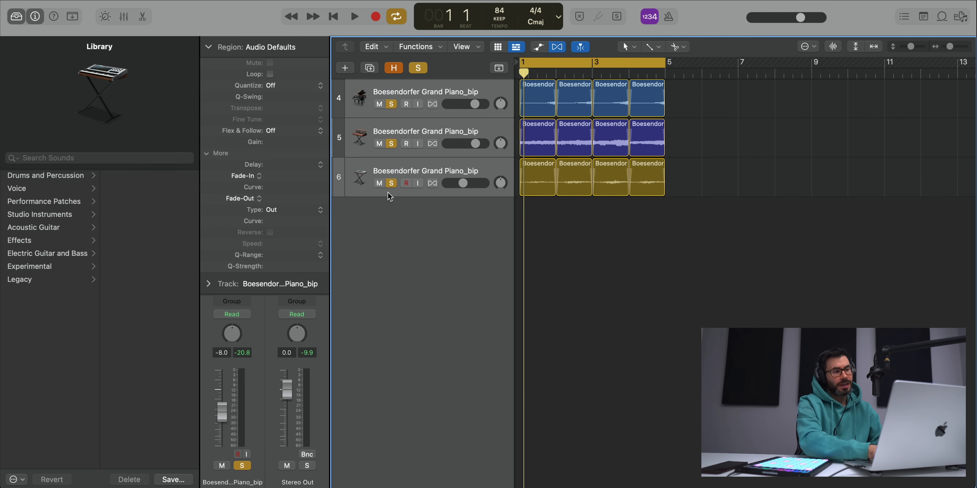
Step: Group the three bounced tracks into a summing stack and insert a stereo Step FX on the stack's channel
key(shift+super+g)
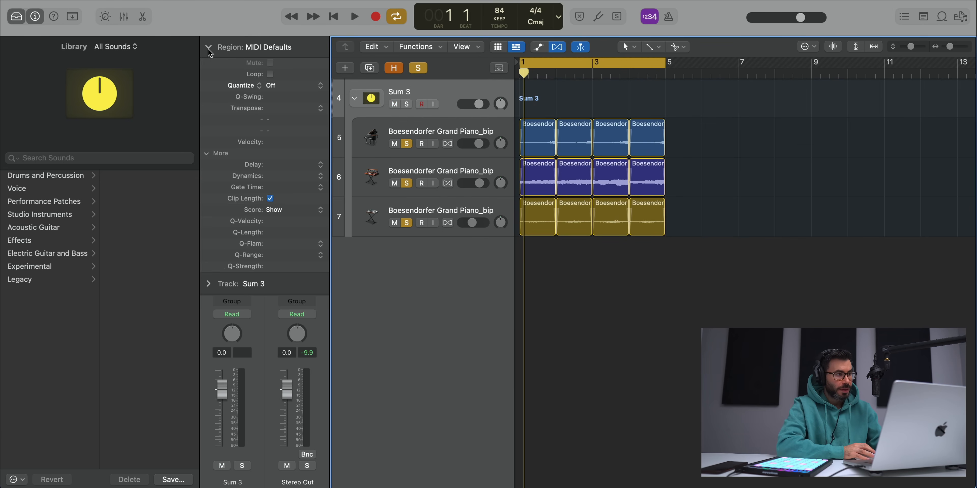
click(208, 48)
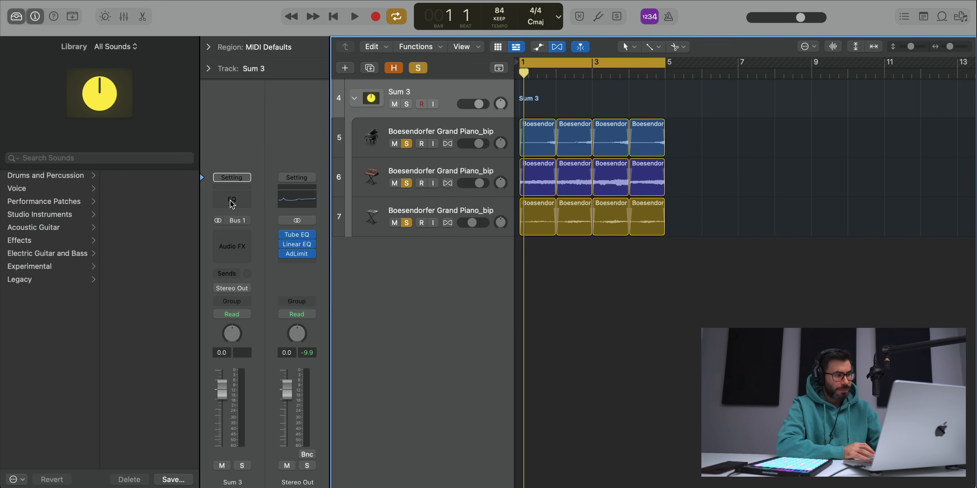
click(234, 226)
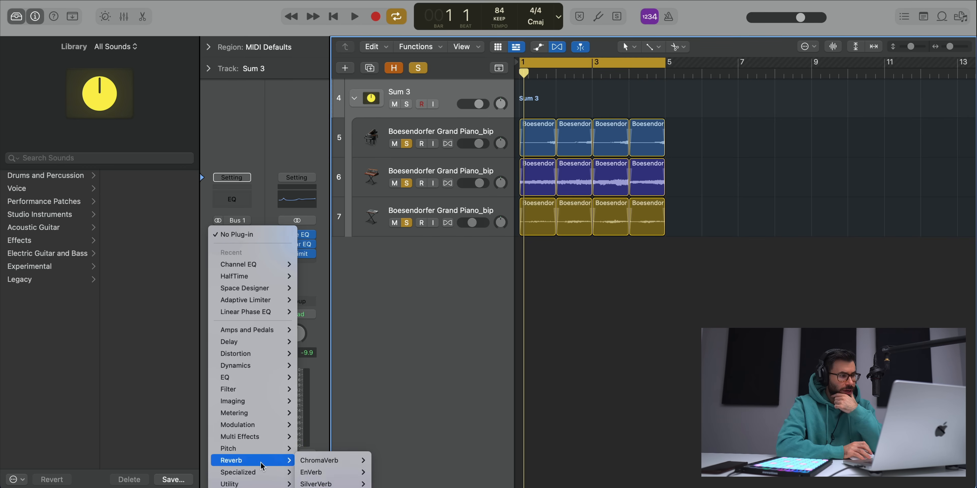
mouse_move(264, 449)
mouse_move(312, 463)
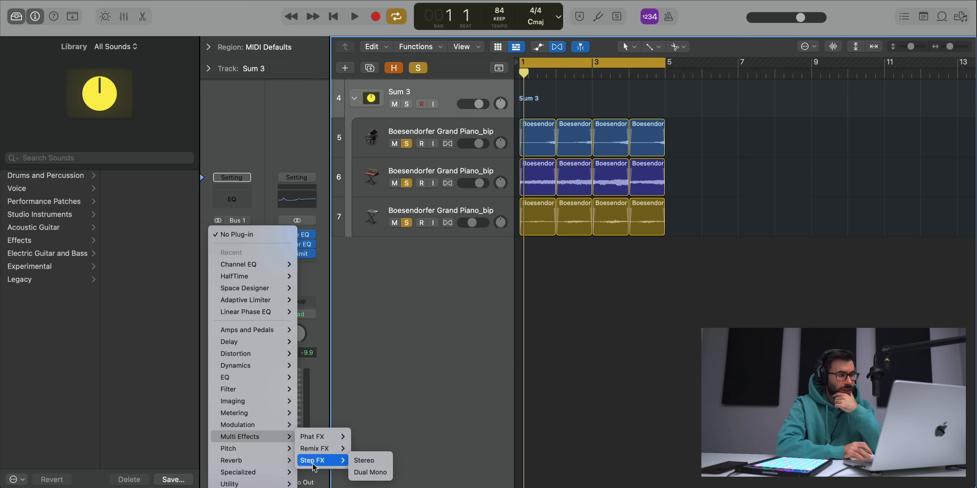
click(365, 461)
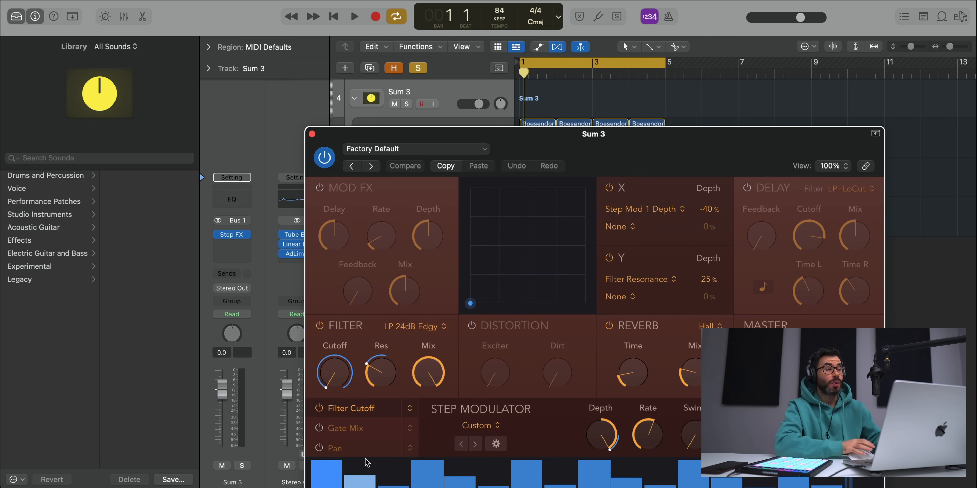
drag(700, 150, 577, 55)
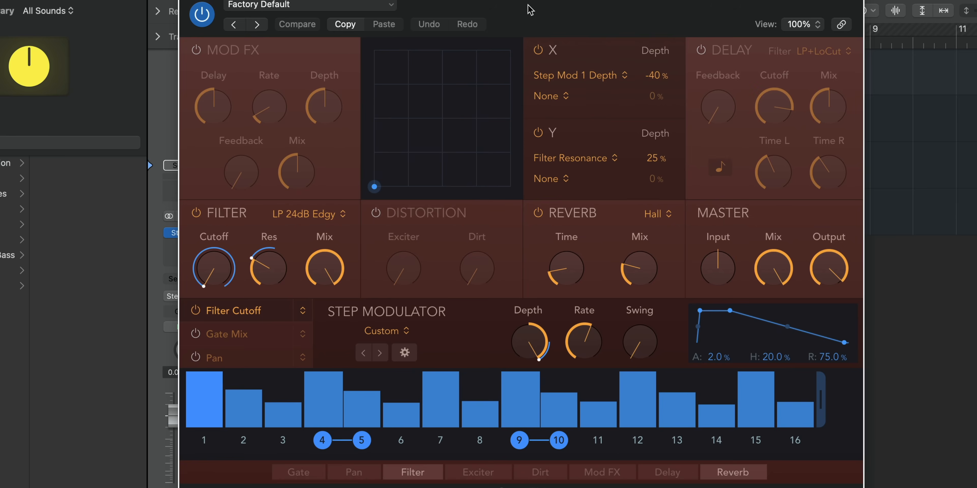
Step: Browse the Warped presets in Step FX from Fluff Verb onward and load Unstable Tune
click(365, 47)
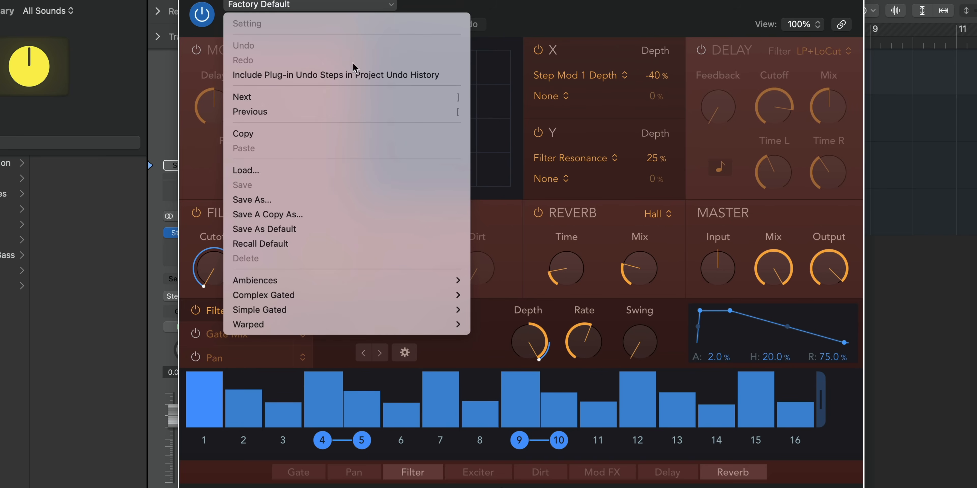
mouse_move(375, 333)
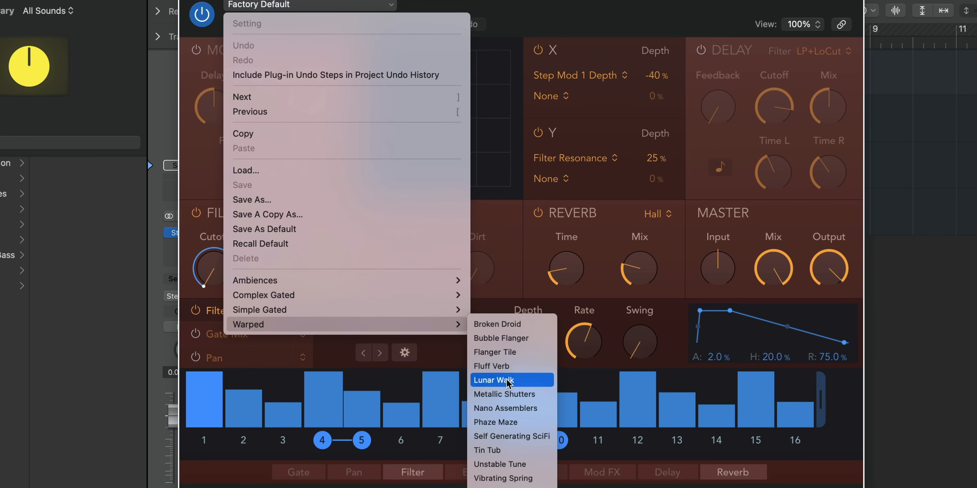
click(494, 366)
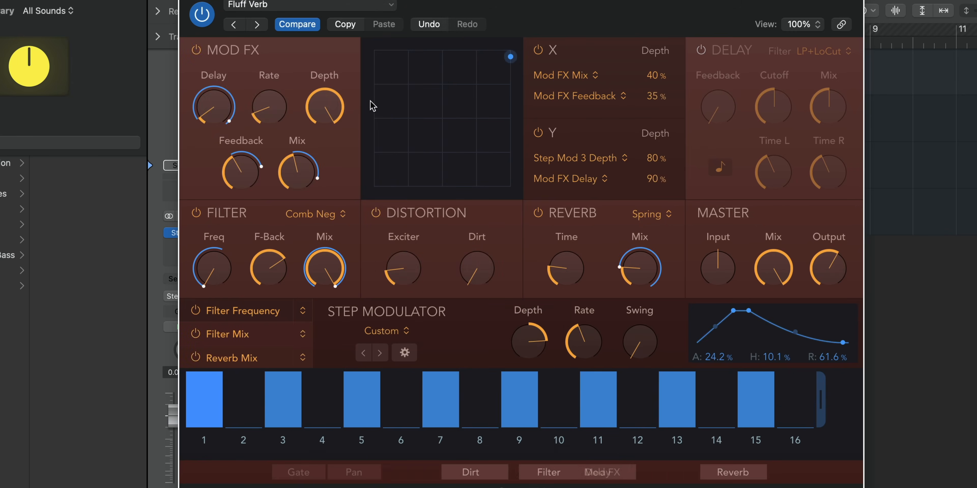
click(257, 25)
click(257, 25)
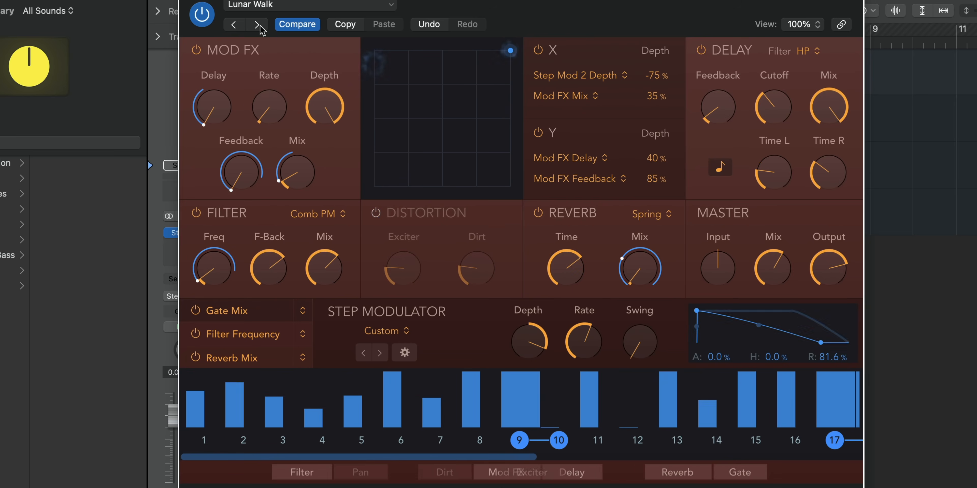
click(257, 25)
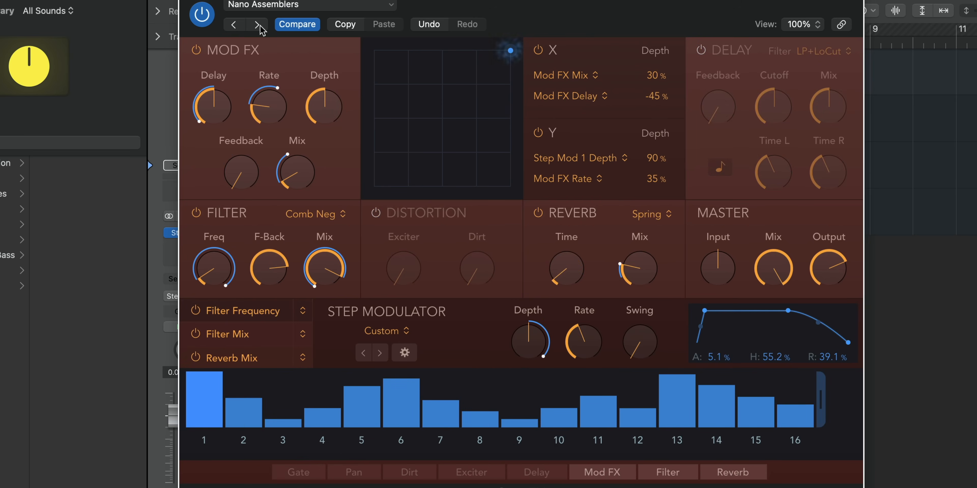
click(258, 25)
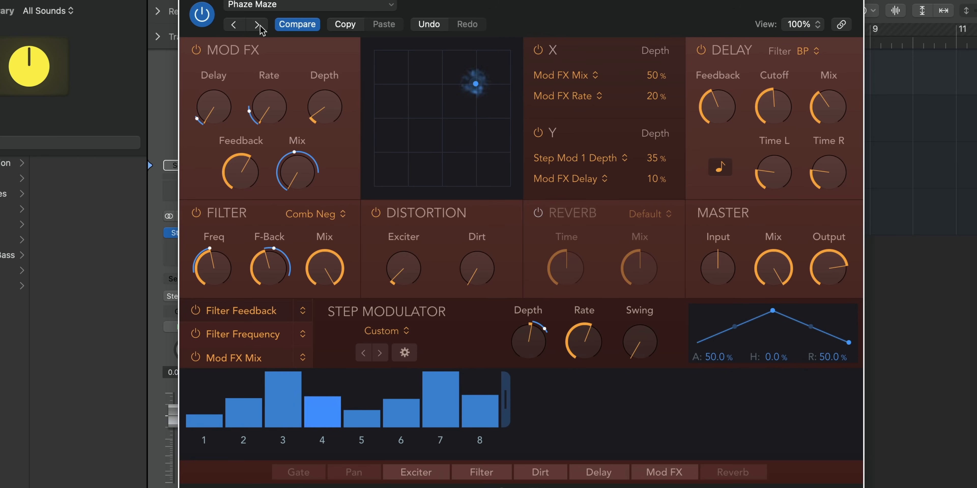
click(257, 25)
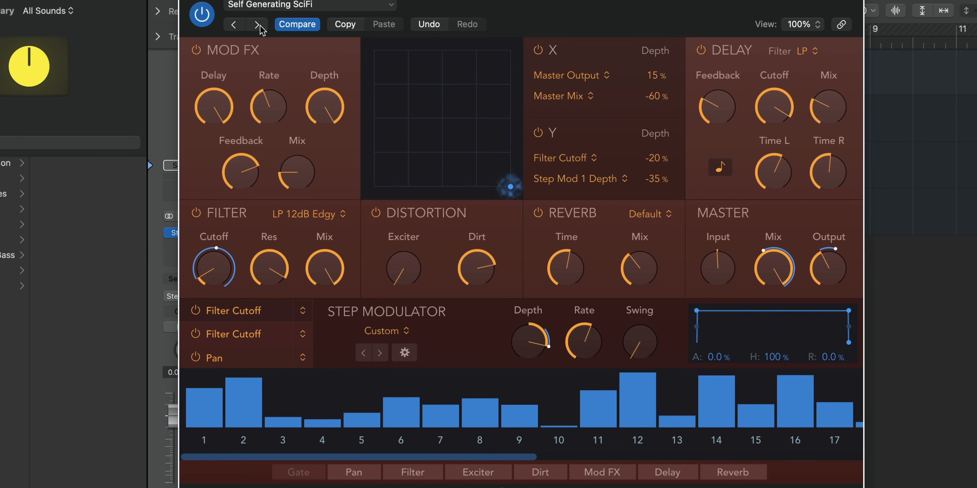
click(257, 25)
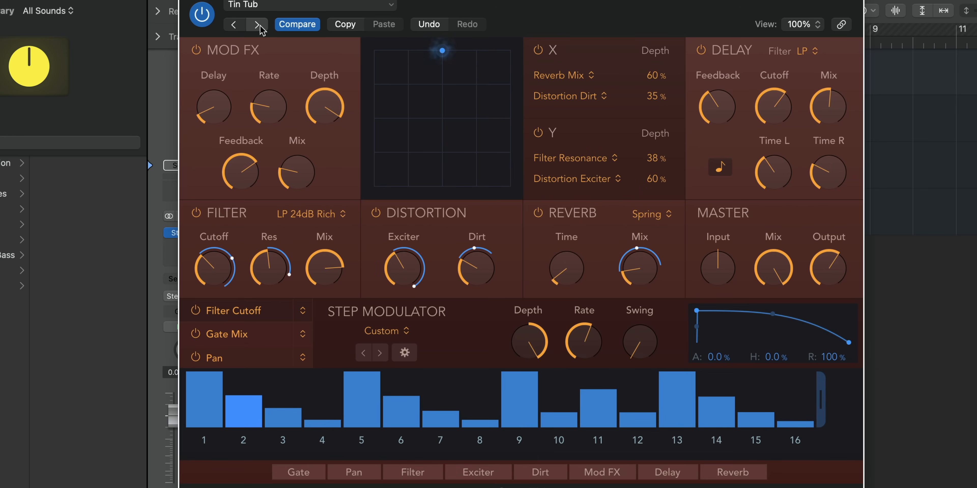
click(258, 25)
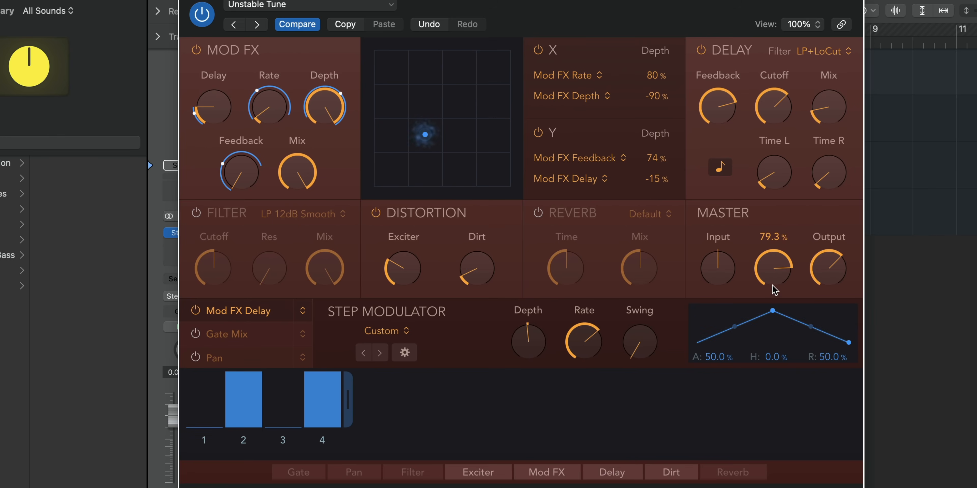
Step: Lower Step FX's master Mix to roughly a quarter while listening, close the plug-in and stop playback
mouse_move(771, 258)
mouse_down()
mouse_move(766, 288)
mouse_move(764, 273)
mouse_up()
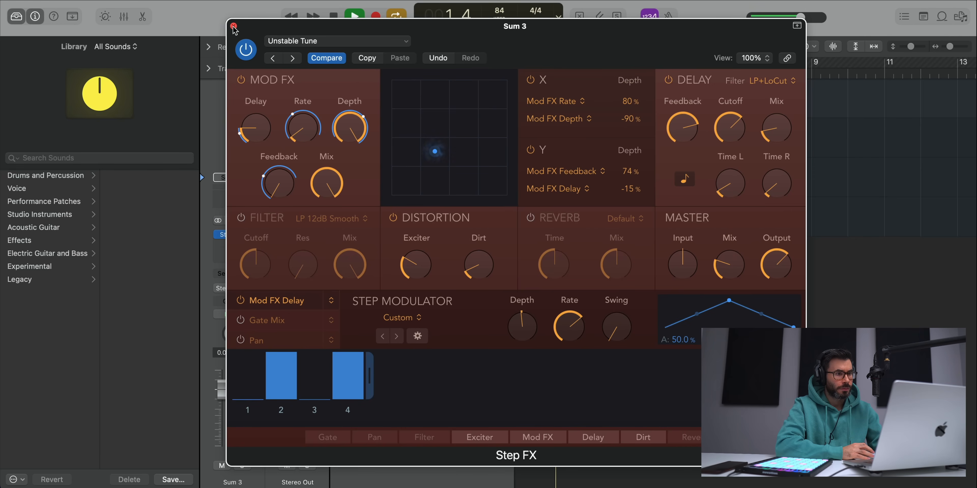
click(233, 26)
key(space)
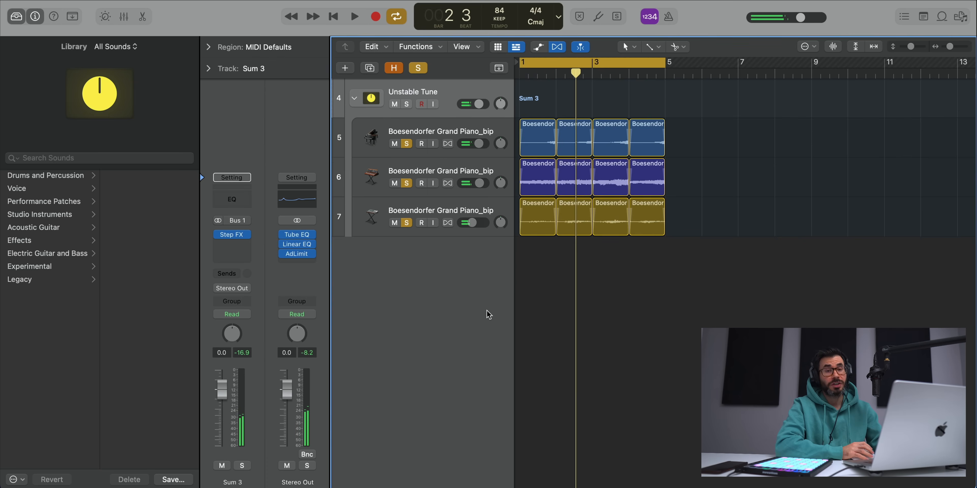
Step: Add a Channel EQ to the summing stack and pull an enabled high cut down to about 1 kHz during playback
click(232, 199)
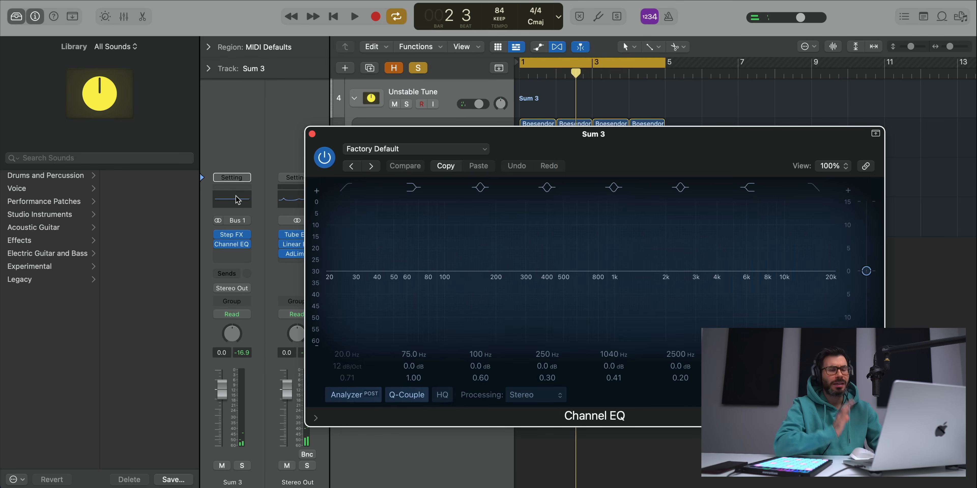
click(813, 188)
key(space)
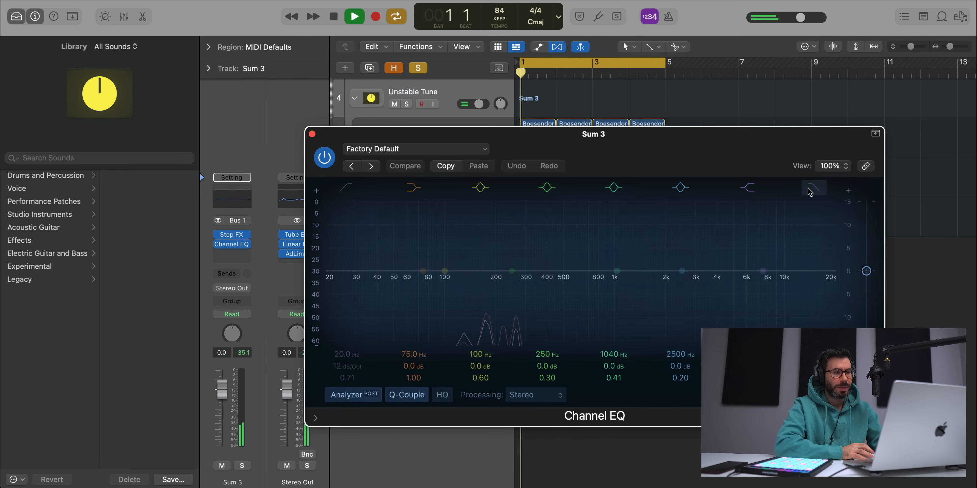
drag(835, 285, 604, 285)
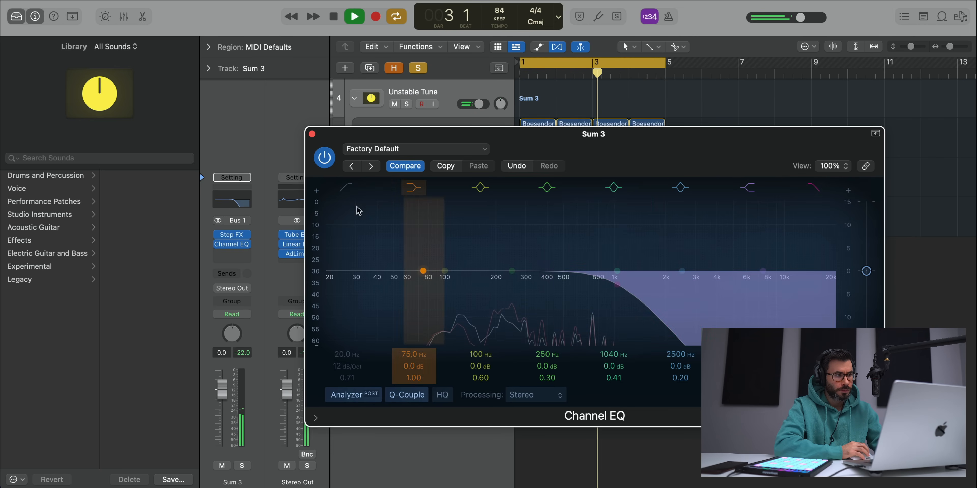
Step: Add a 138 Hz, 18 dB/Oct low cut on the stack's EQ, raise the high cut slightly, and stop playback
click(344, 189)
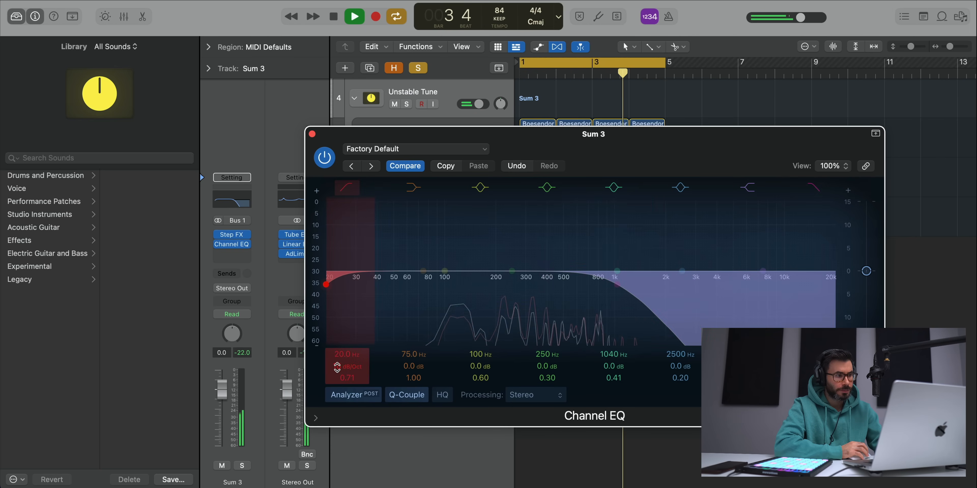
drag(332, 284, 473, 284)
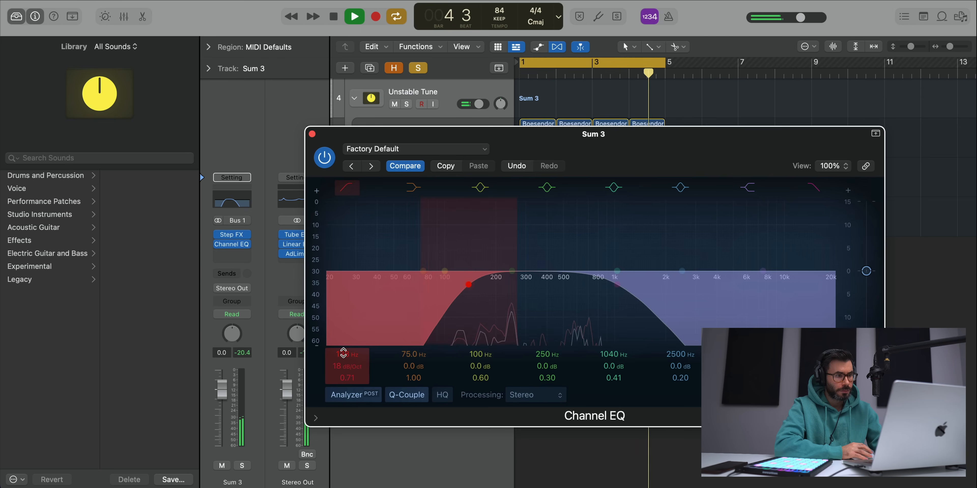
drag(616, 288, 647, 290)
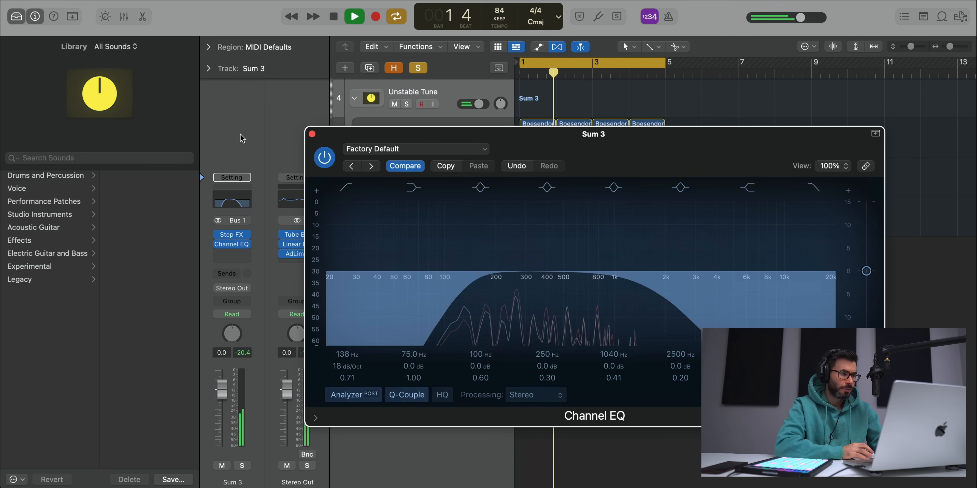
click(311, 135)
key(space)
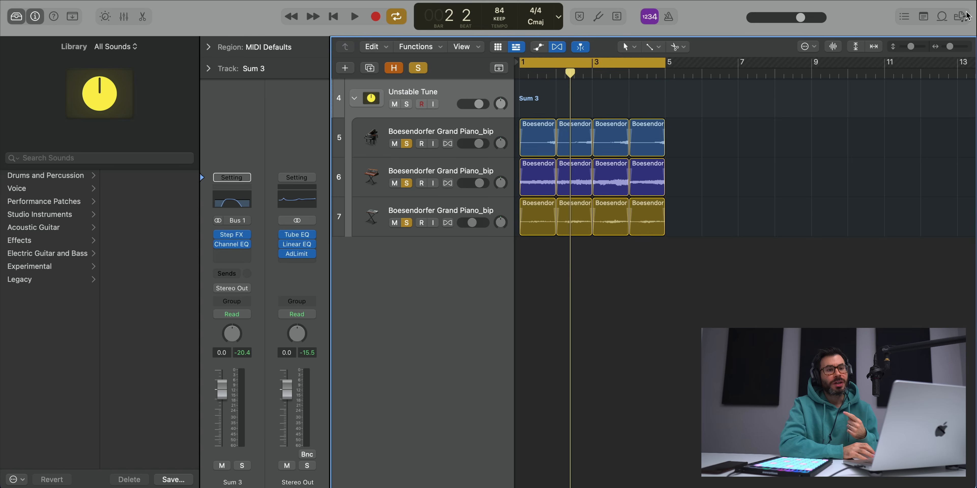
Step: Browse to the Kick folder of the 2022 kit within Im A Music Mogul Kits' Drum Kits and audition 2022 Kick - Deep.wav
key(f)
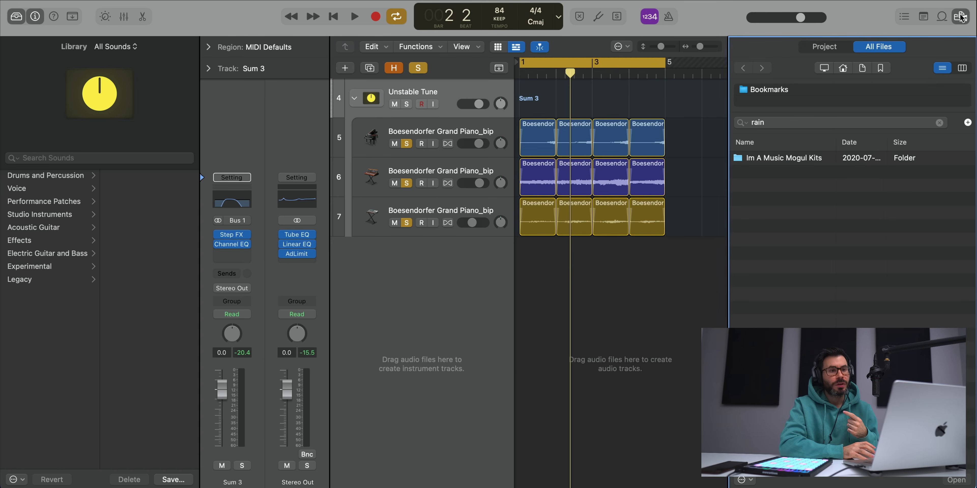
double_click(814, 163)
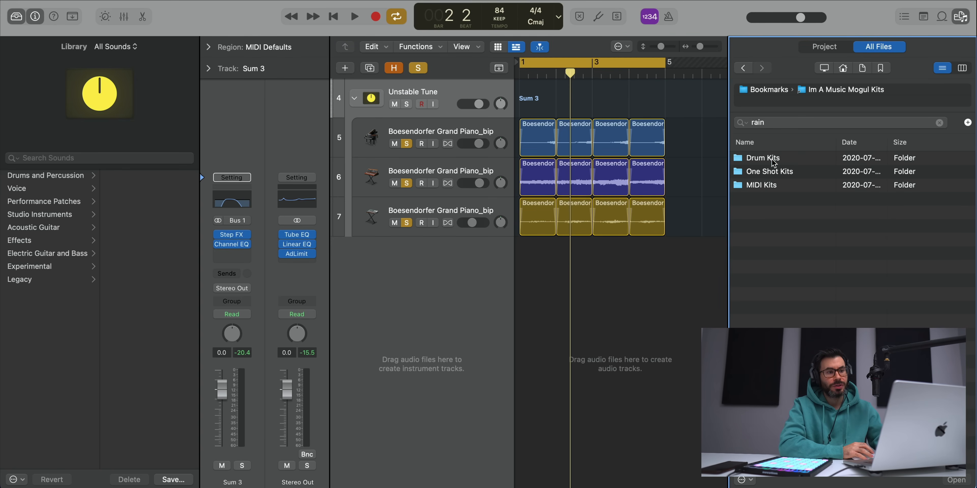
click(771, 161)
double_click(772, 161)
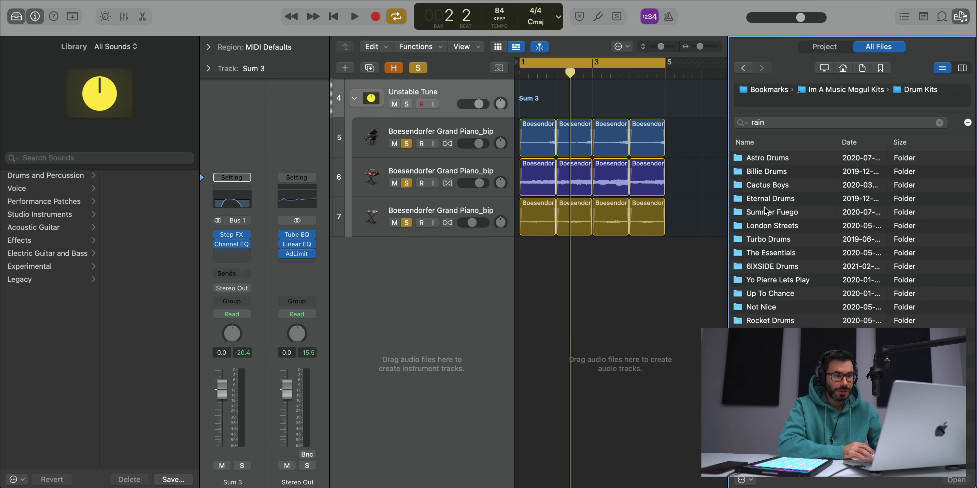
double_click(772, 388)
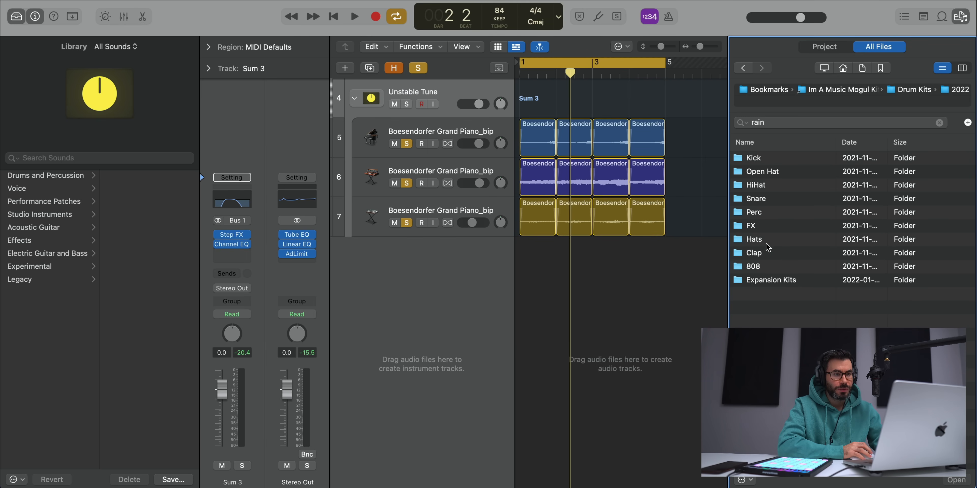
double_click(772, 163)
click(791, 162)
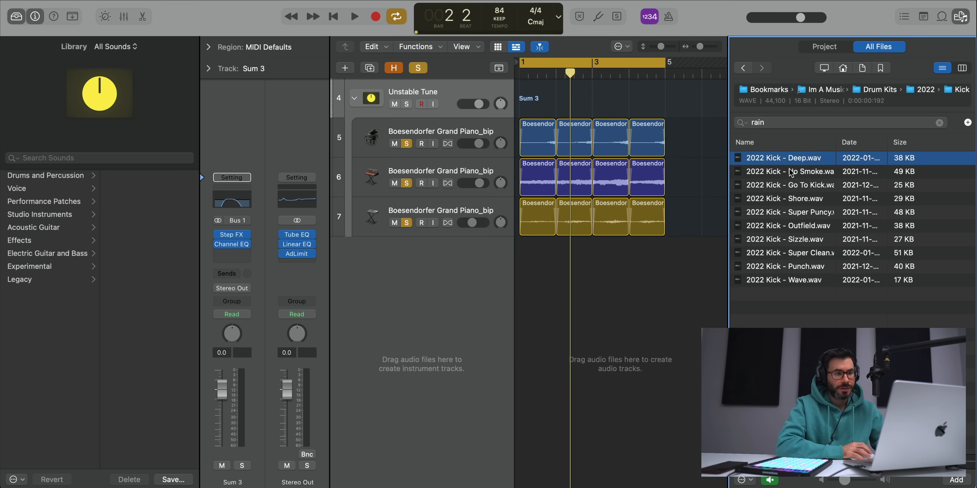
Step: Load 2022 Kick - Deep.wav into a new drum machine track and program kick hits on steps 1, 5, 8, 10 and 16
drag(798, 162, 456, 292)
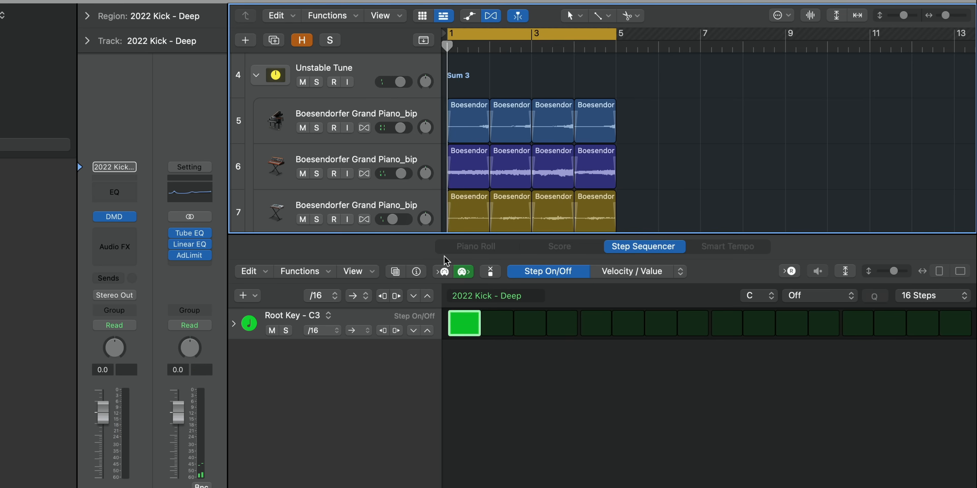
click(597, 331)
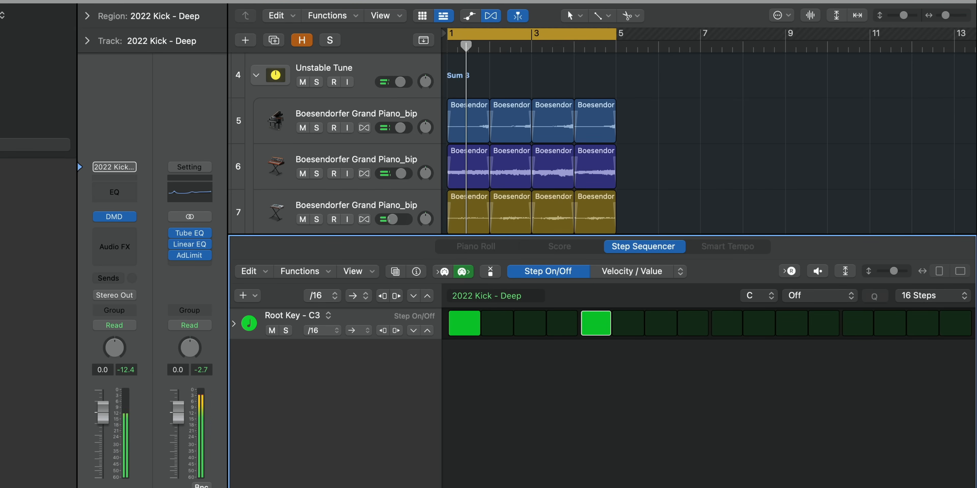
key(i)
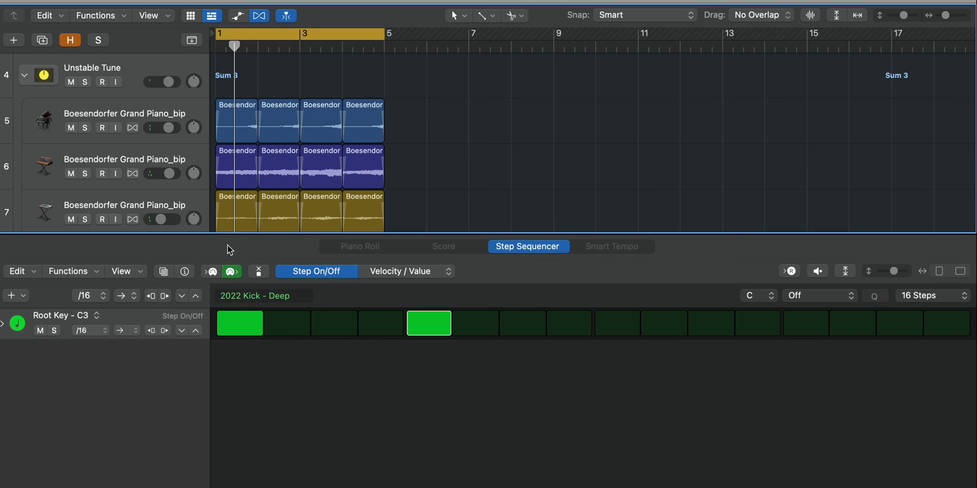
key(space)
click(584, 333)
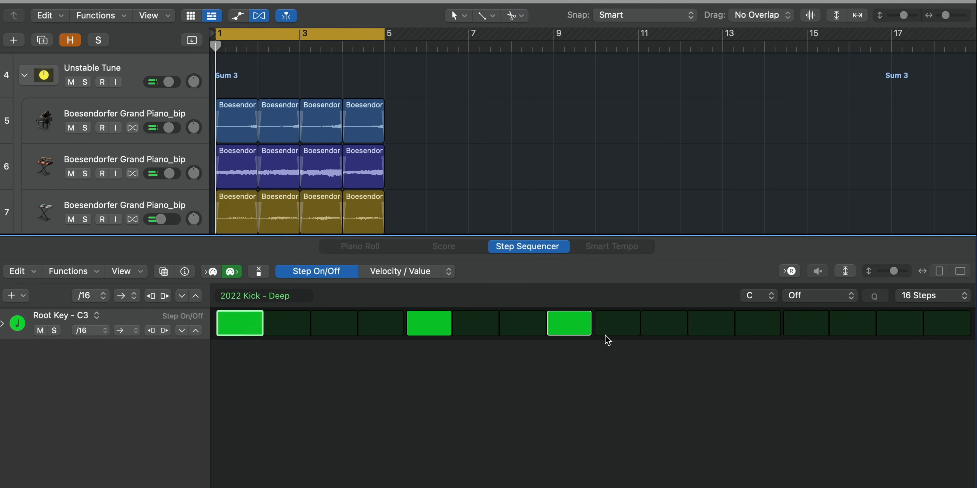
click(699, 331)
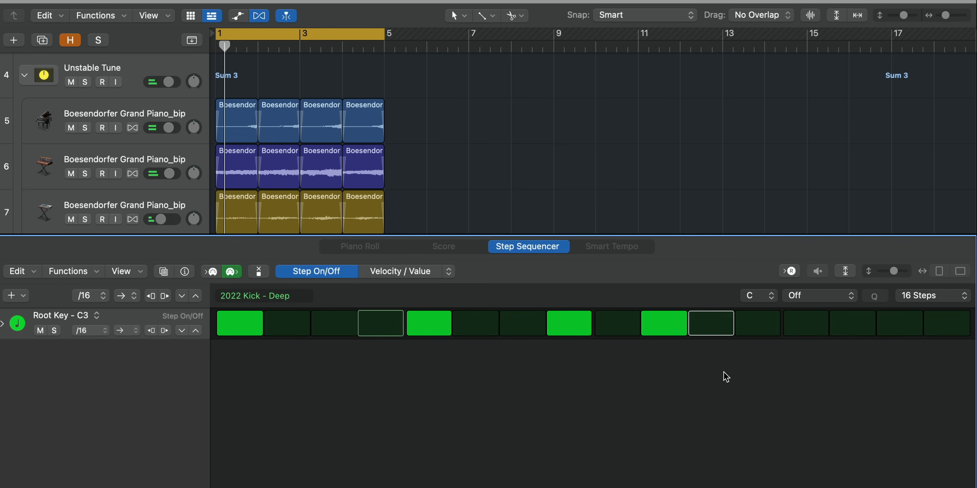
scroll(482, 112, down, 5)
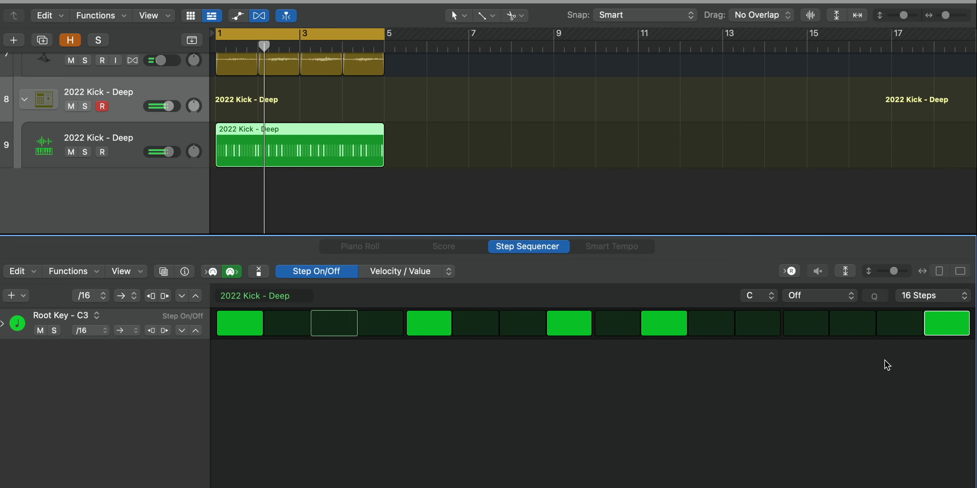
key(e)
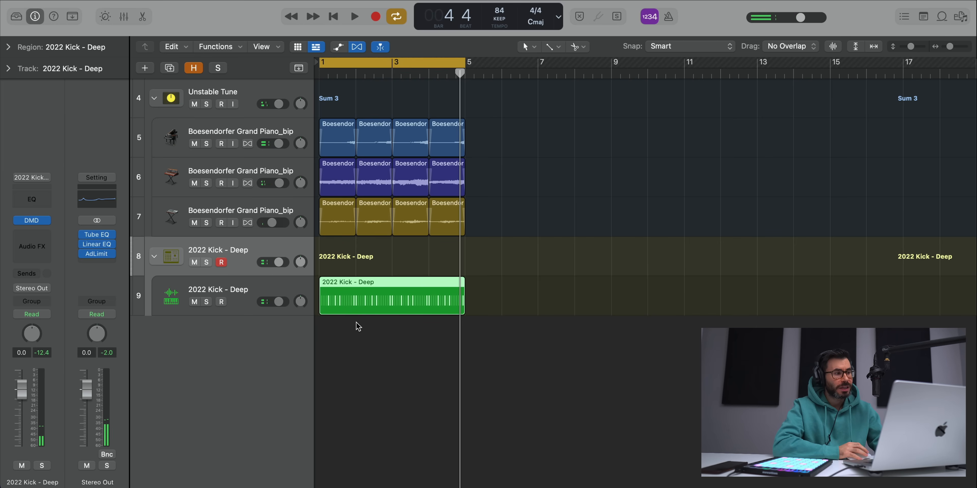
Step: Insert a stereo Phat FX on the 2022 Kick - Deep track and move its window clear of the channel strips
click(240, 292)
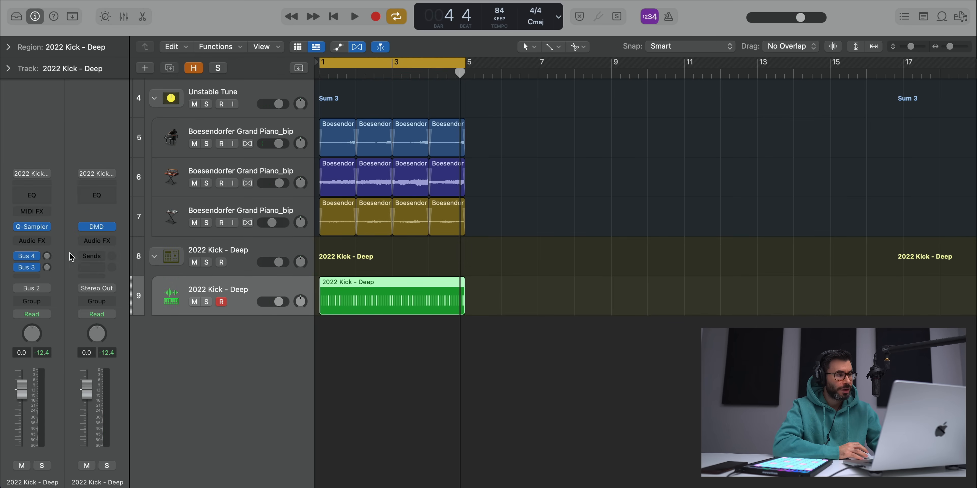
click(32, 241)
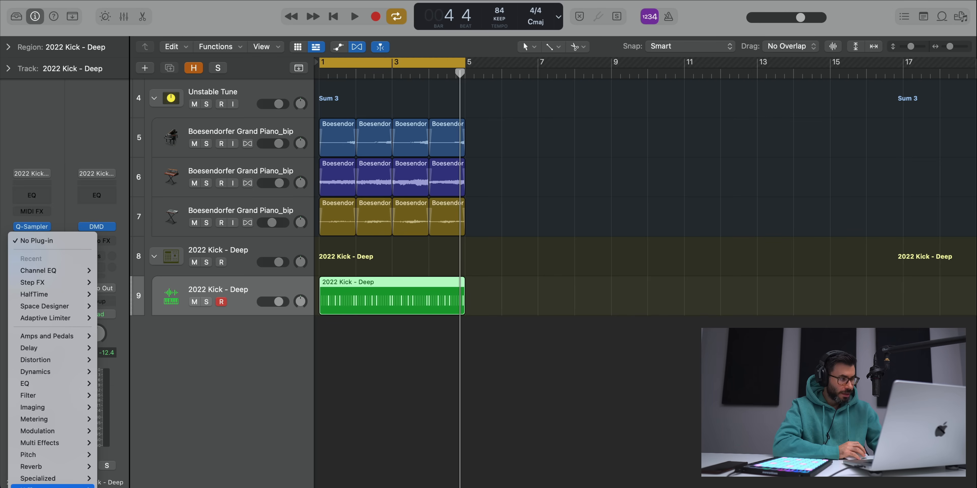
mouse_move(57, 443)
mouse_move(109, 464)
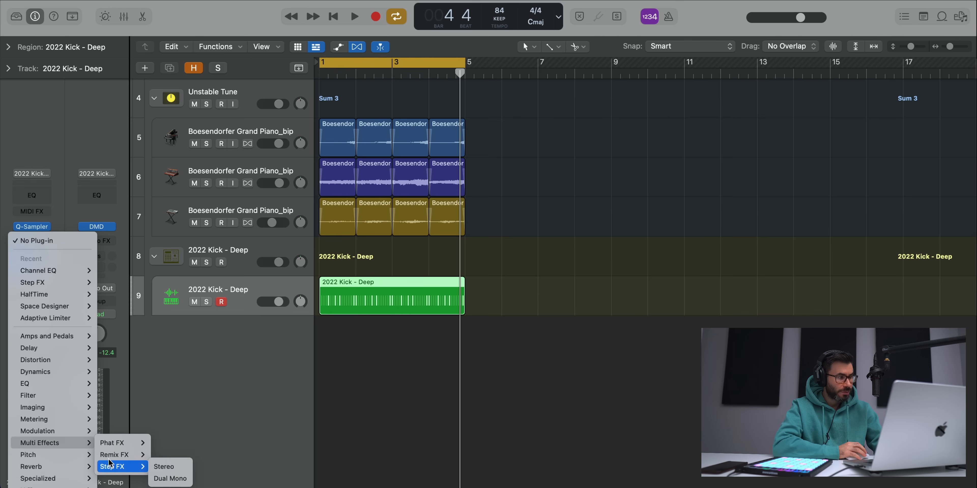
mouse_move(121, 445)
click(171, 443)
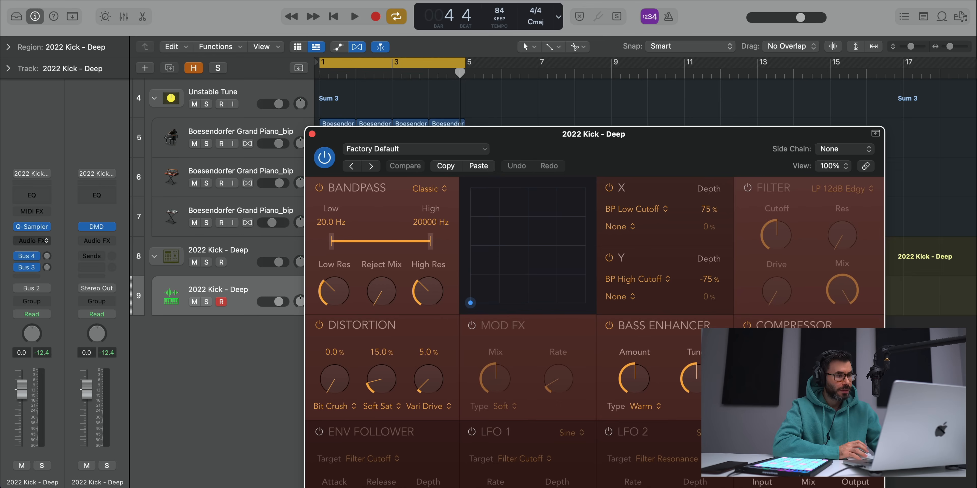
drag(671, 155, 520, 43)
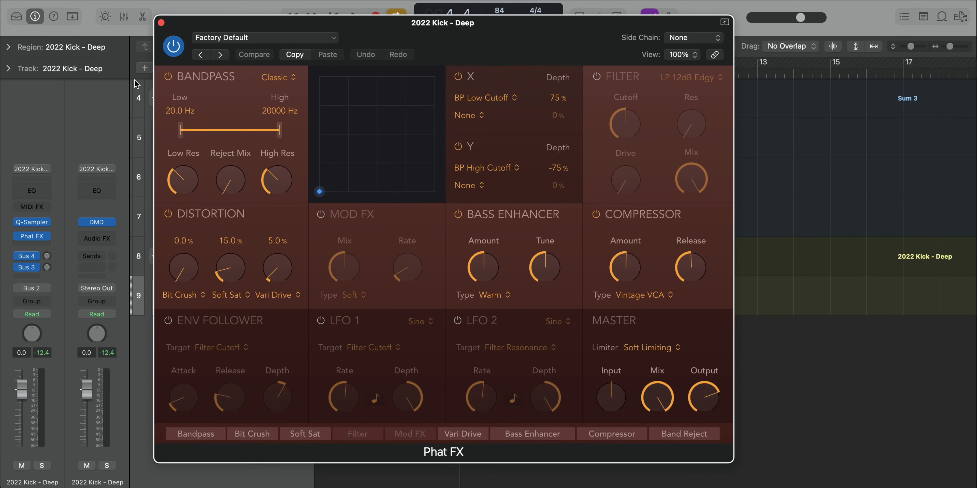
Step: Turn off Phat FX's Bandpass, Distortion, Bass Enhancer and Compressor sections on the Deep kick
click(168, 77)
click(167, 214)
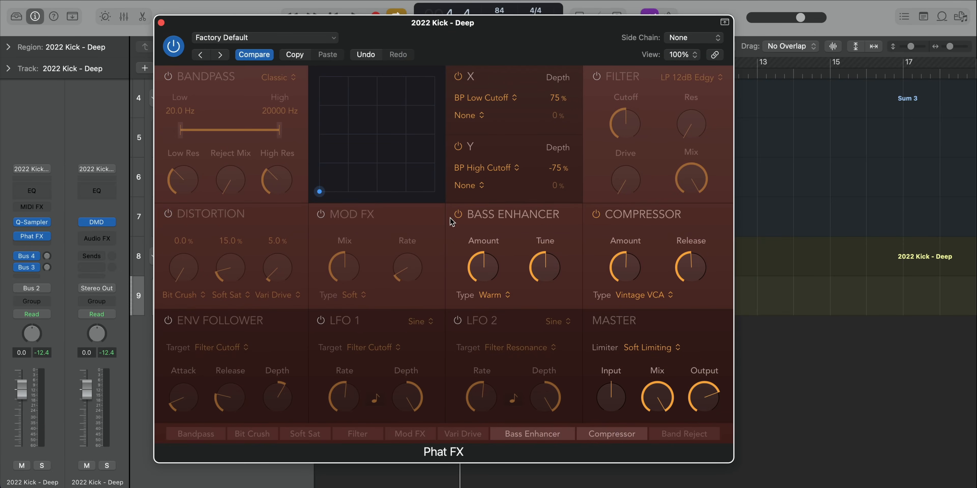
click(458, 214)
click(594, 214)
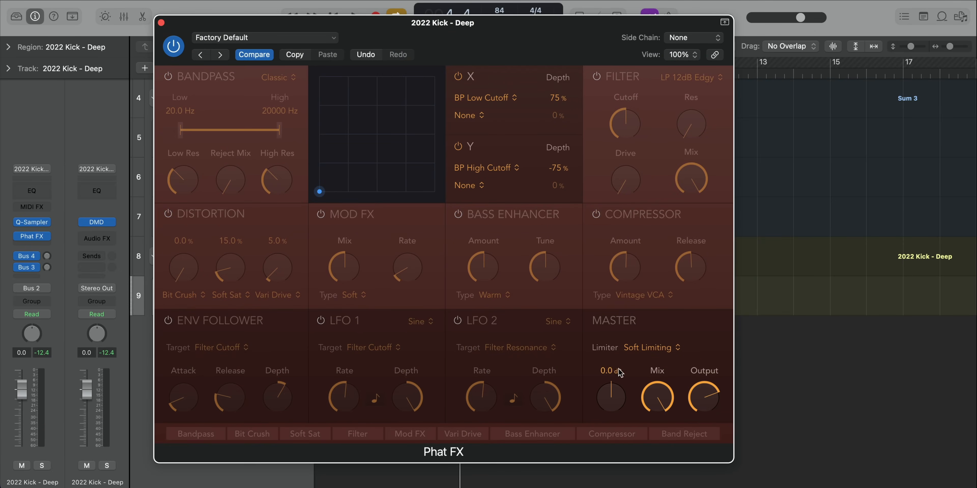
Step: Set the Deep kick's Phat FX limiter to Hard Clipping, raise Input to about 6.5 dB, and enable Filter and Distortion during playback
click(653, 339)
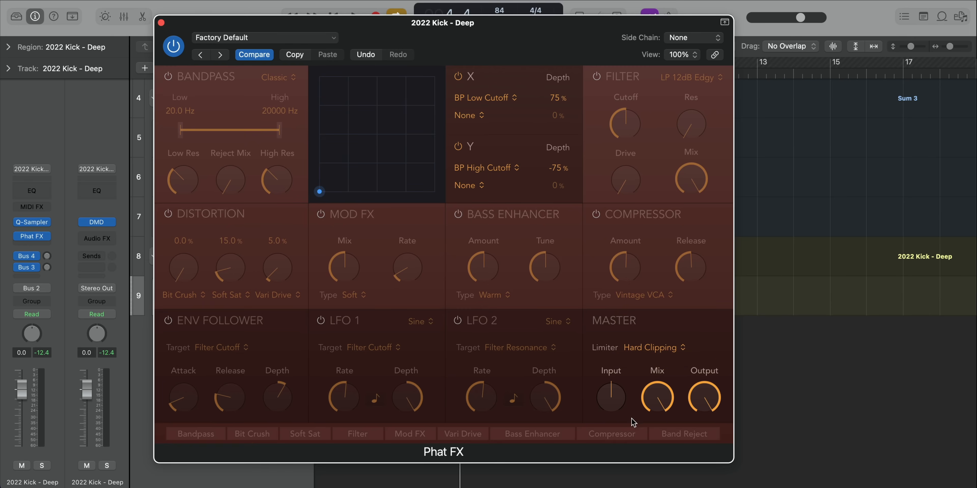
key(space)
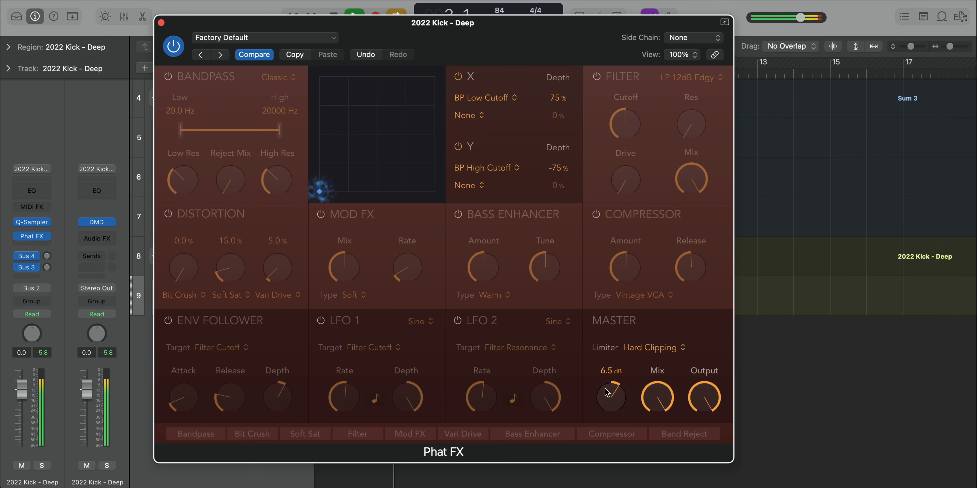
click(597, 80)
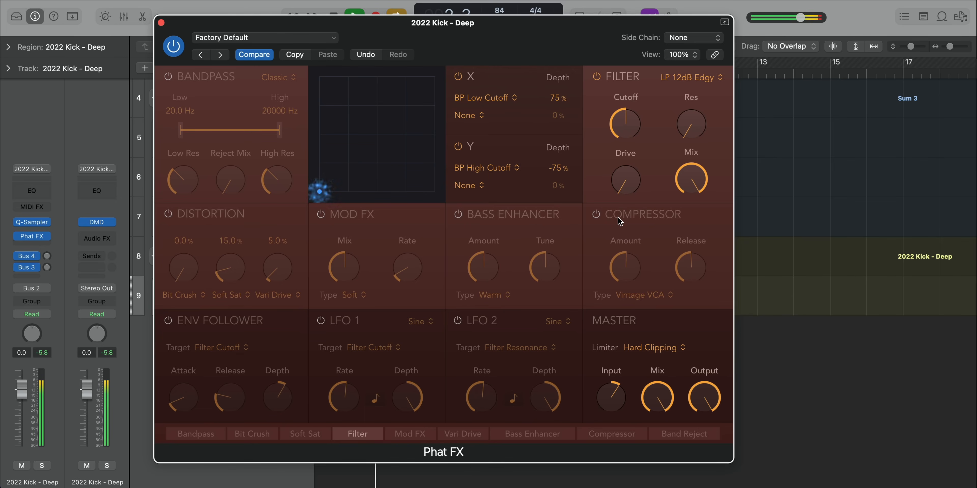
click(168, 214)
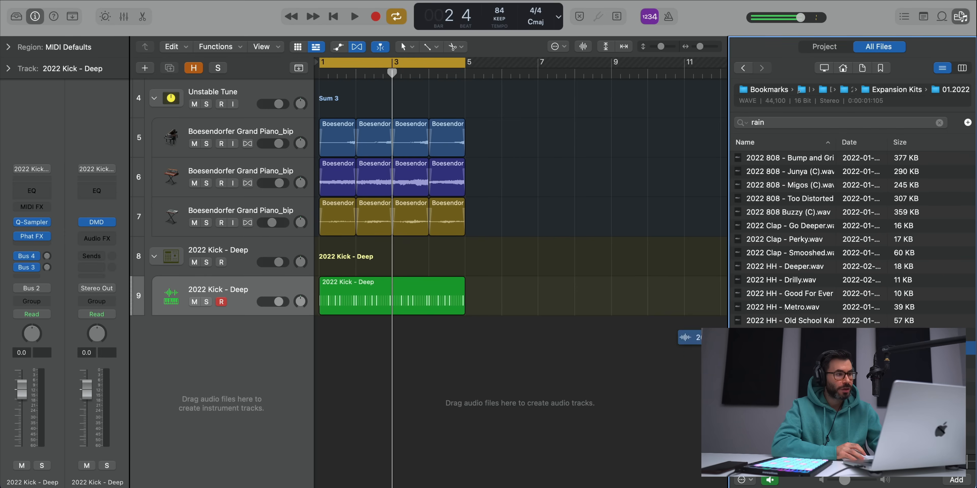
Step: Add the 2022 Kick - Bop.wav sample to the kick's drum machine stack and close the browser and Drum Machine Designer
drag(739, 342, 229, 271)
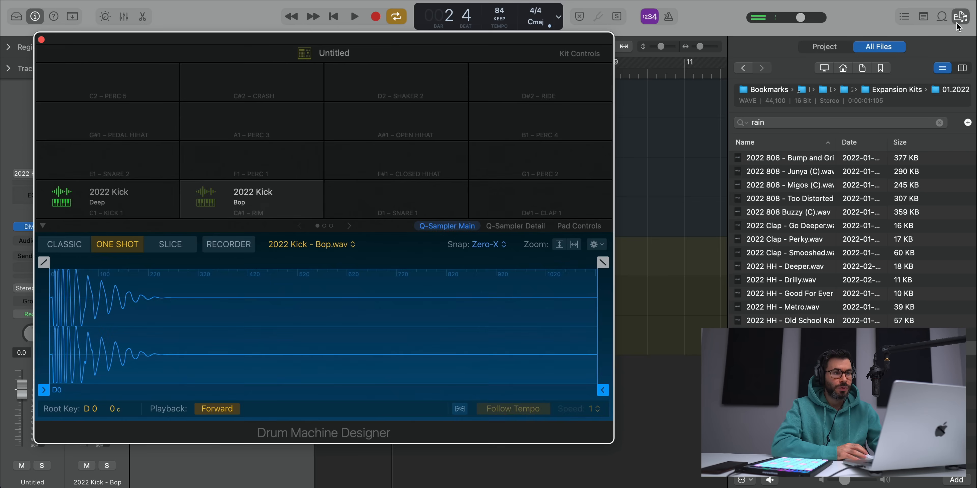
click(959, 19)
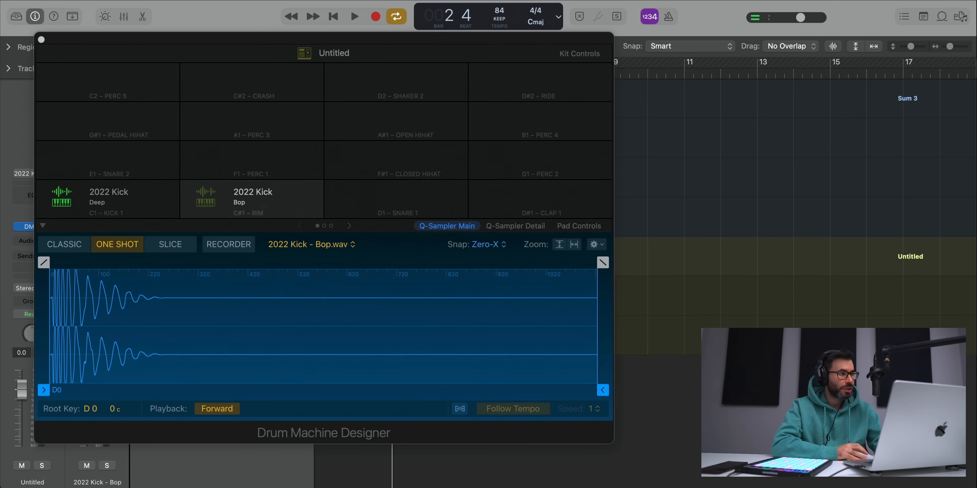
click(41, 40)
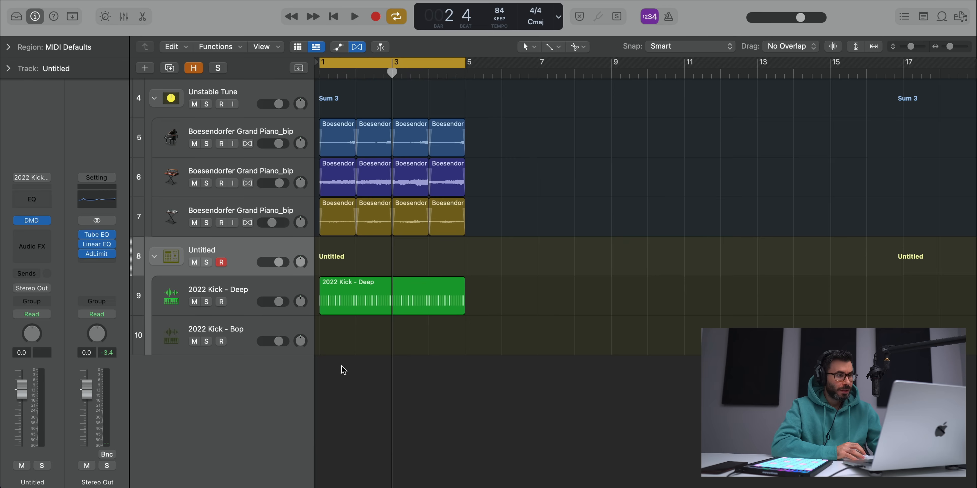
Step: Create a pattern region on the 2022 Kick - Bop track with hits on steps 5 and 13, and play it back
right_click(330, 343)
click(375, 362)
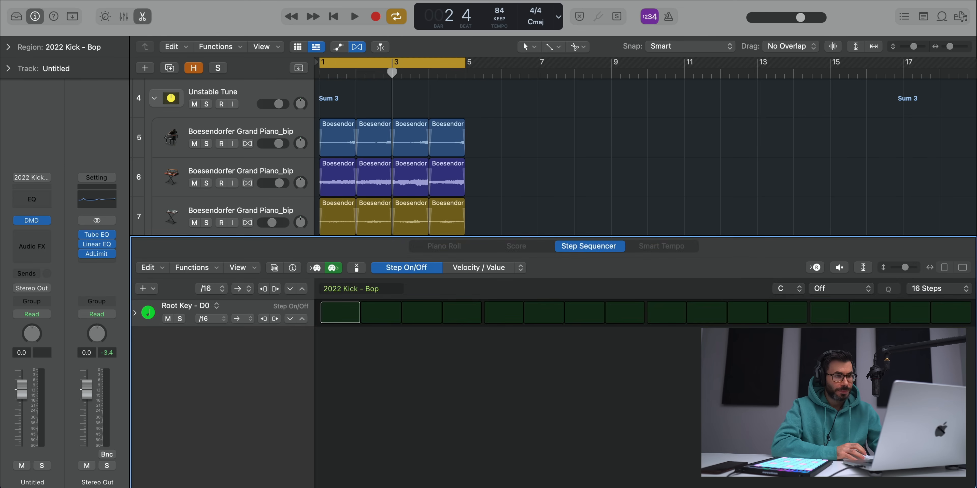
click(496, 317)
click(828, 318)
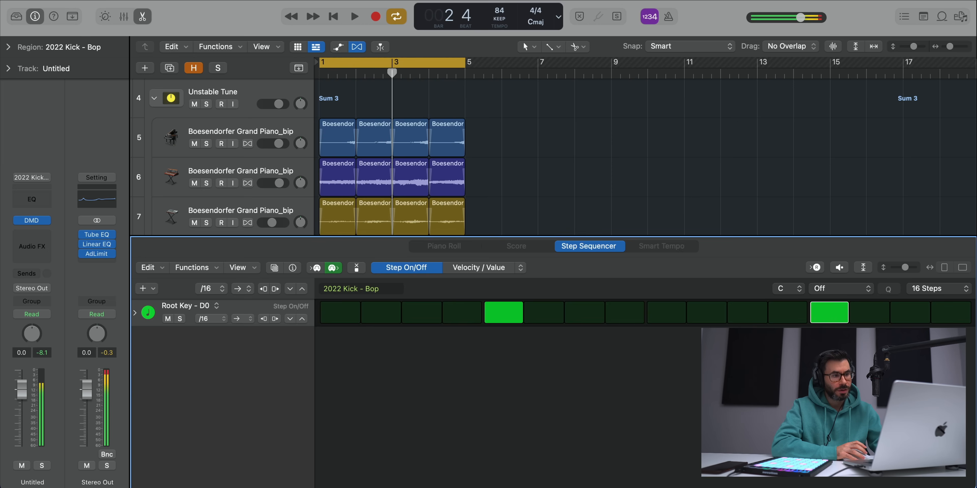
scroll(561, 211, down, 5)
key(space)
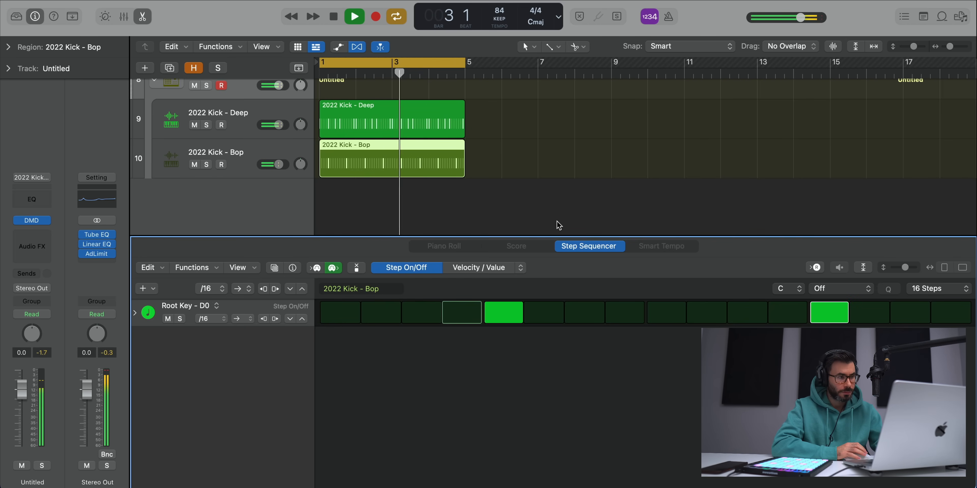
key(space)
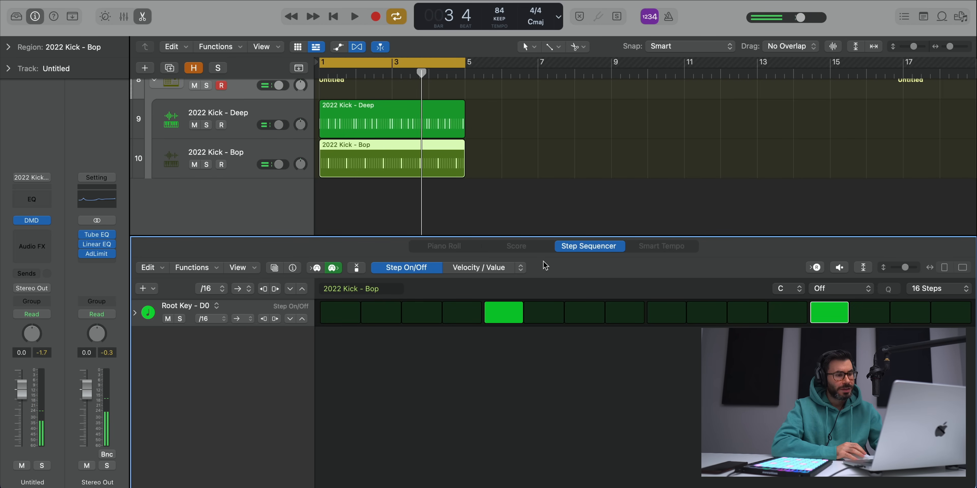
Step: Lower the Bop pattern's note pitch to C0 on step 5 and A-1 on step 13, checking it in playback
click(493, 268)
click(521, 267)
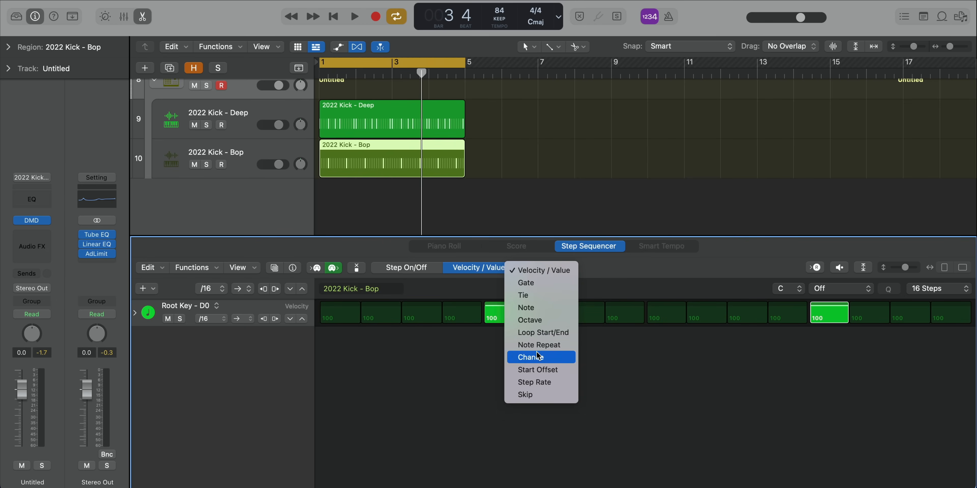
click(526, 308)
click(509, 317)
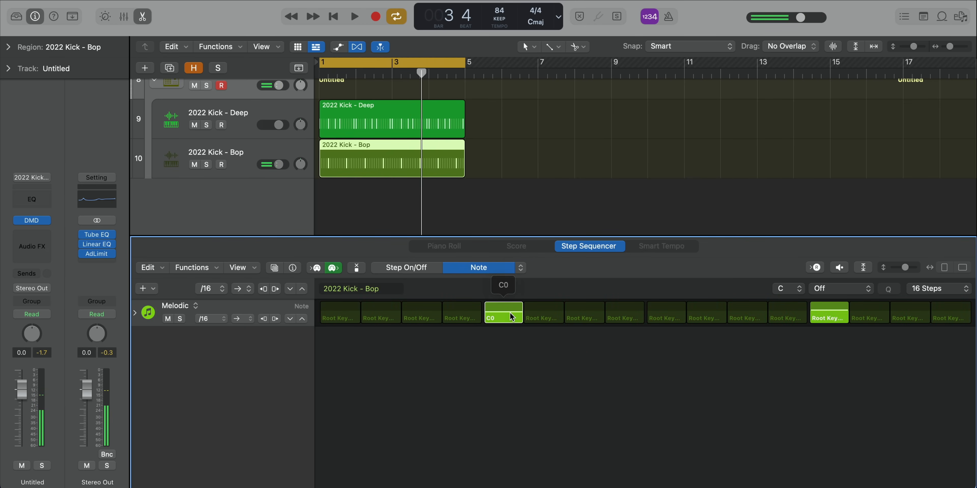
key(space)
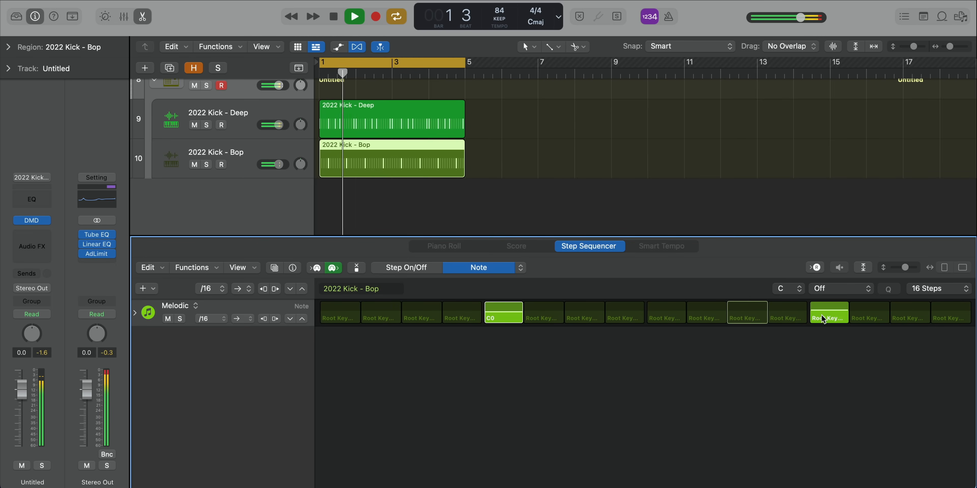
key(space)
drag(835, 312, 836, 319)
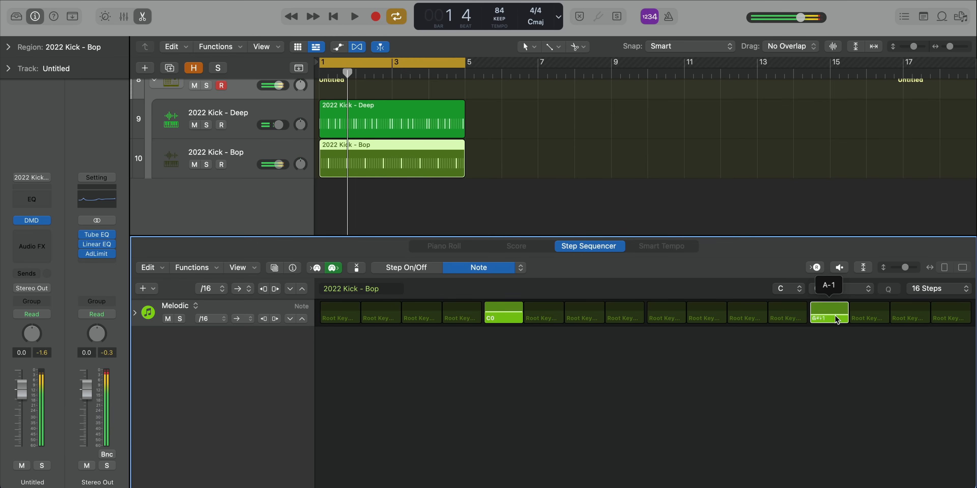
key(space)
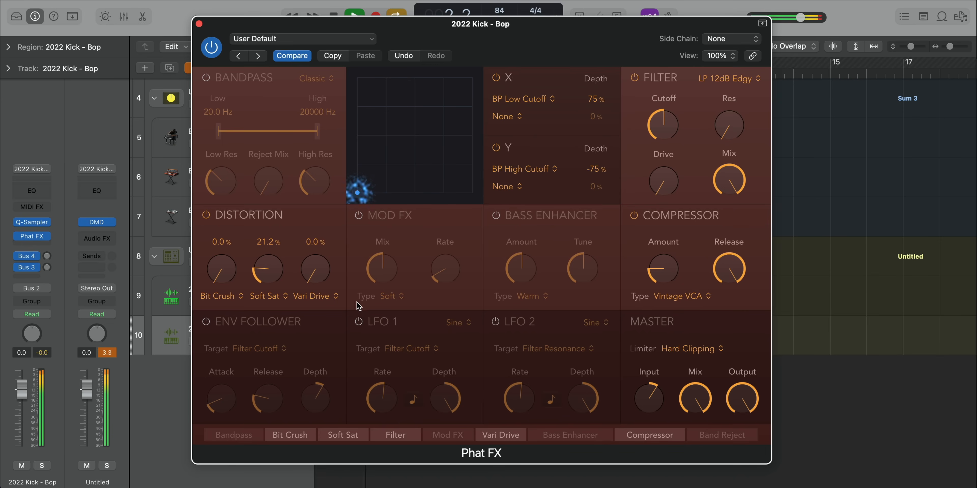
Step: Switch the Bop kick's Phat FX limiter to Soft Limiting and its filter to LP 24dB Rich, listen, and close the plug-in
click(695, 356)
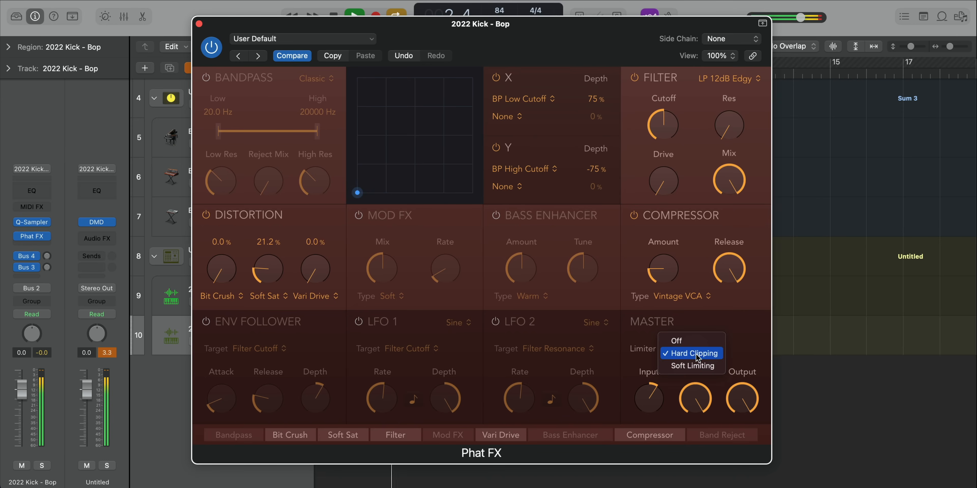
click(695, 366)
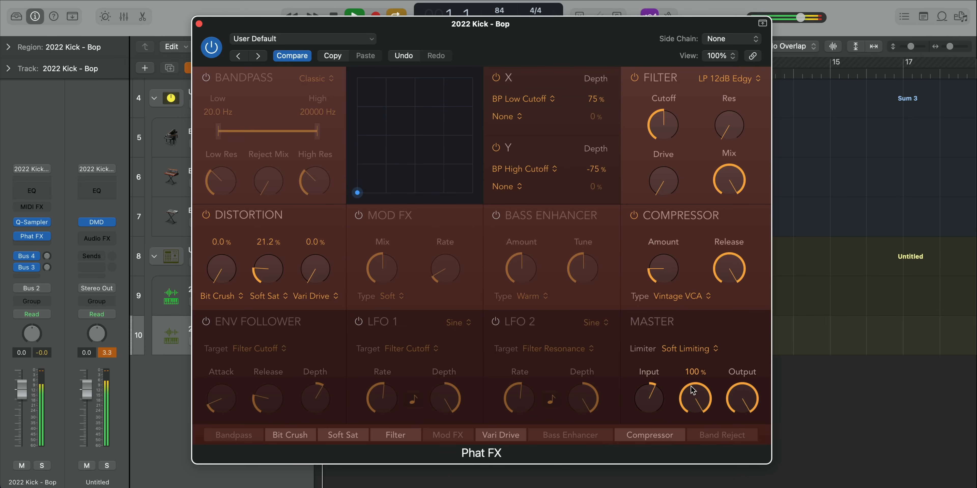
click(729, 80)
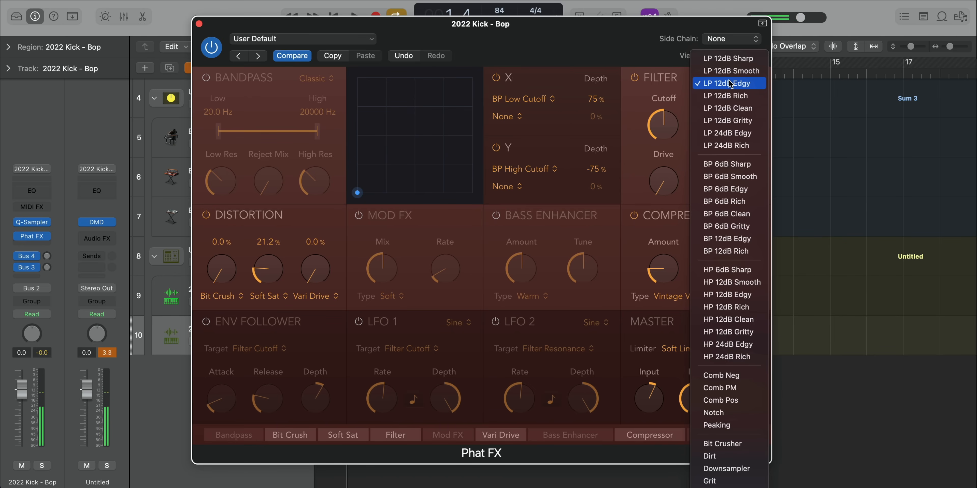
click(740, 148)
key(space)
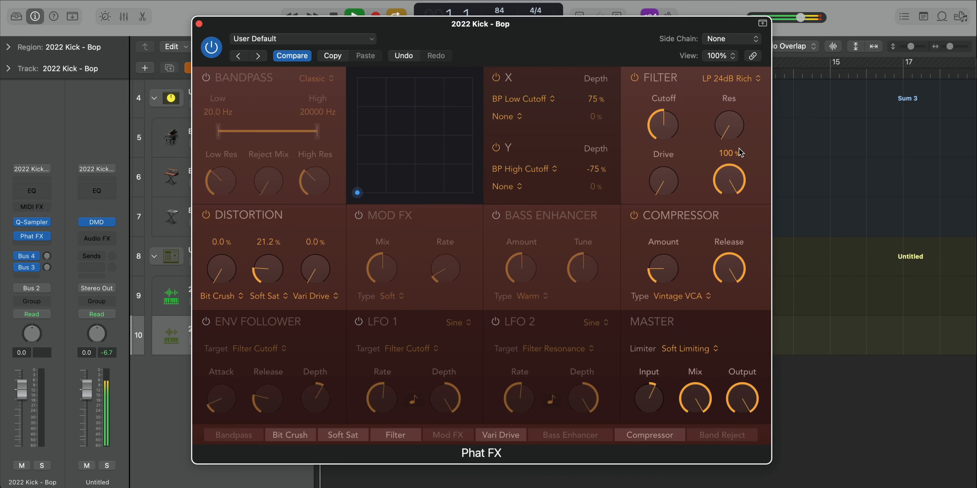
click(200, 24)
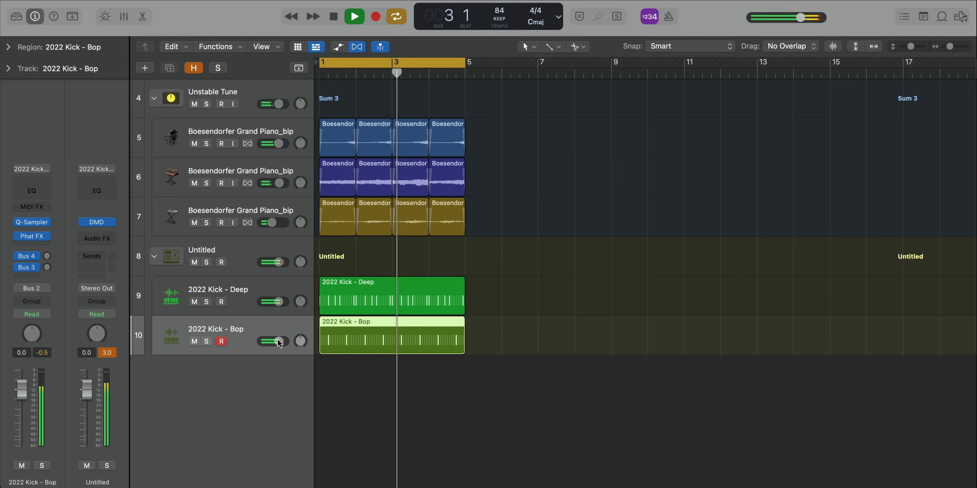
Step: Lower the 2022 Kick - Bop track's volume to -3.2 dB during playback, then stop playback
drag(279, 343, 275, 345)
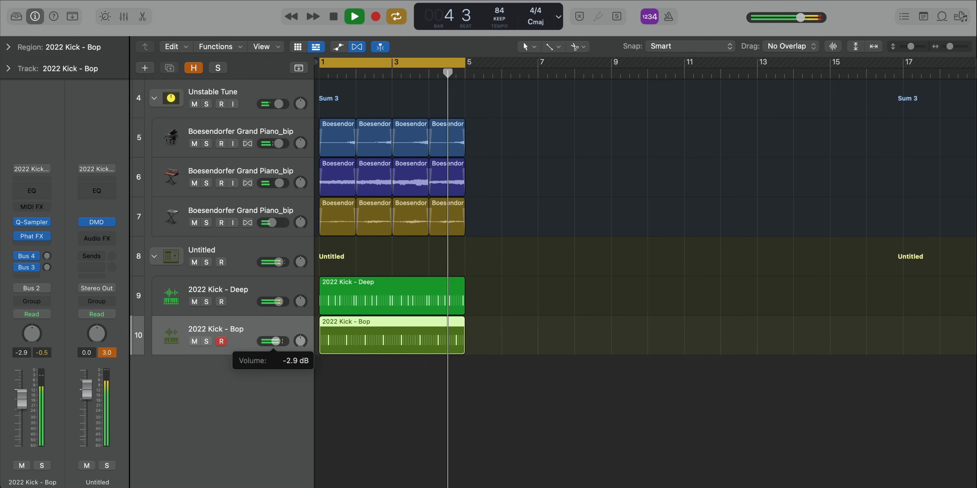
drag(276, 341, 273, 341)
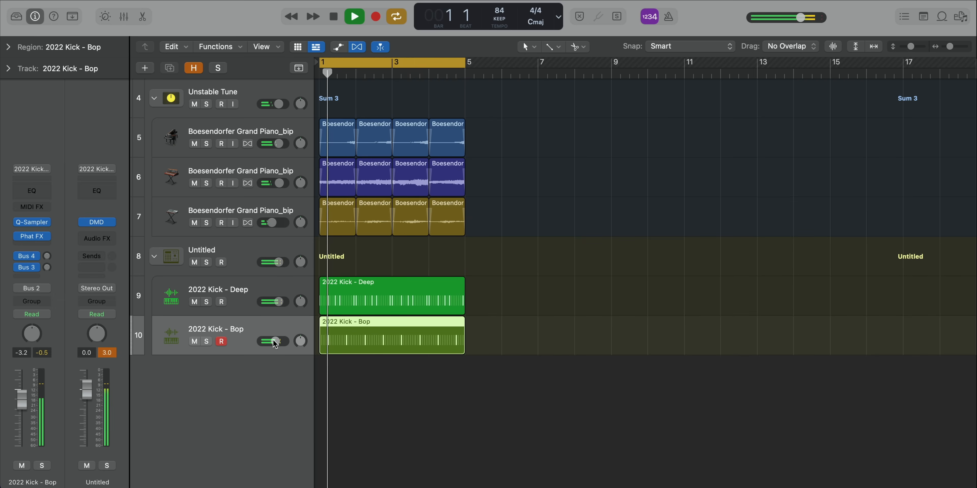
key(space)
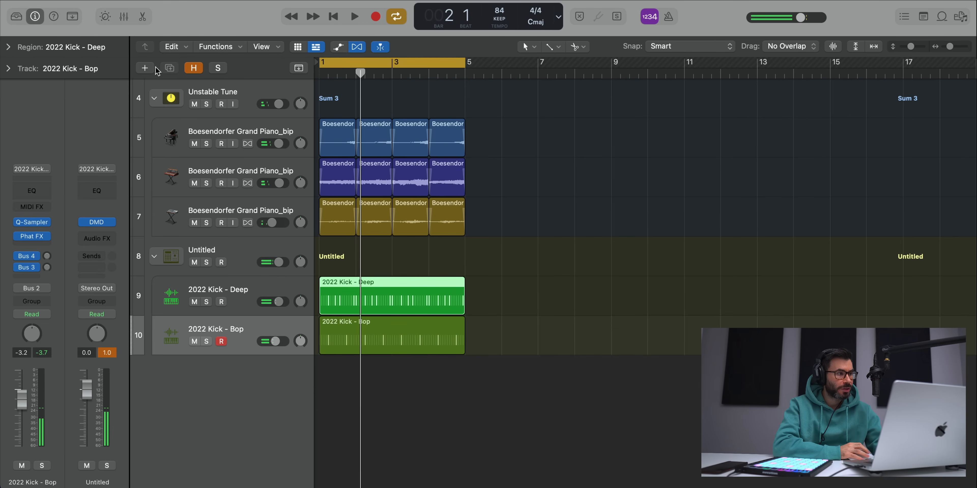
Step: Add an empty software instrument track below the kick tracks and open the sound library for it
click(152, 68)
key(Return)
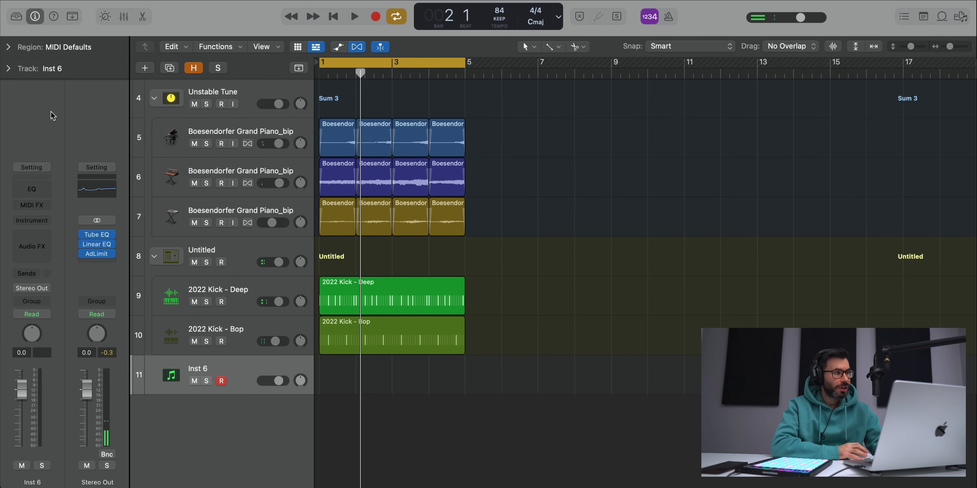
click(17, 16)
key(y)
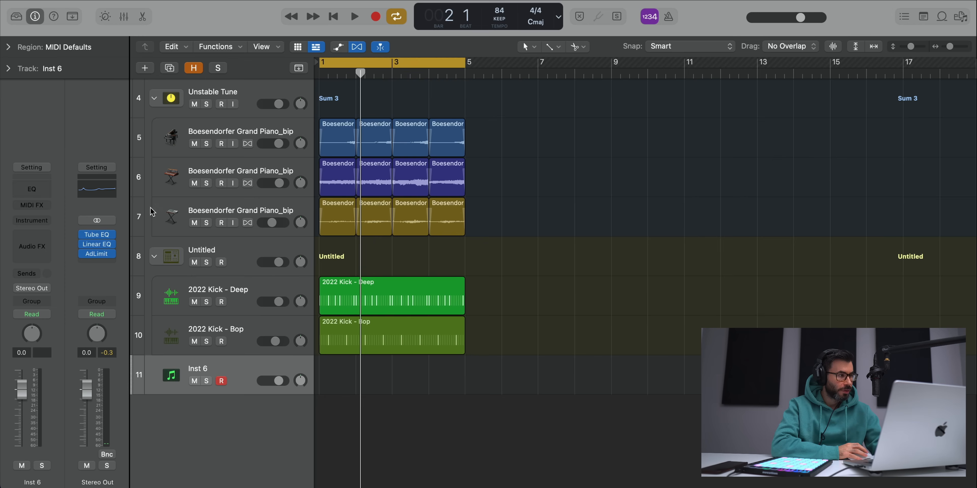
click(17, 17)
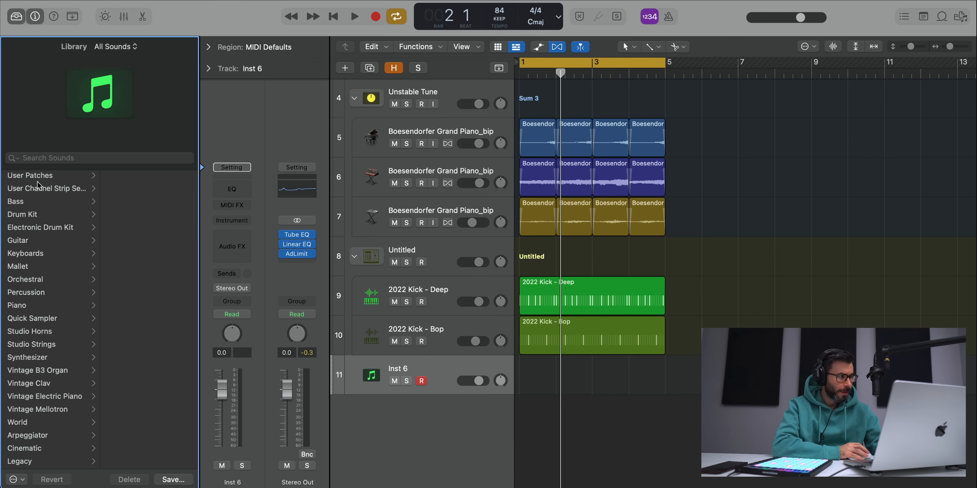
Step: Load the 808 Liam Payne - Strip That Down patch from the Mogul Presets' Expansion 2 folder in the user patches
click(76, 175)
click(143, 188)
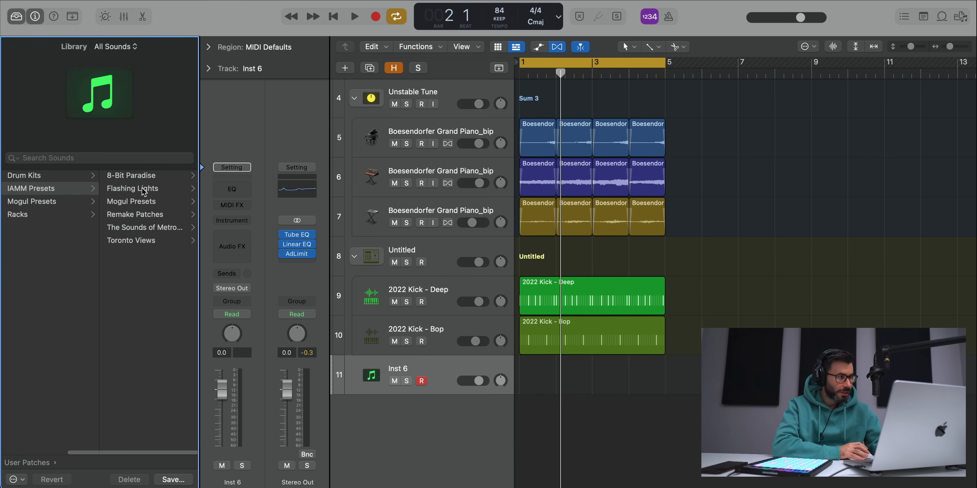
click(34, 202)
click(121, 175)
click(121, 189)
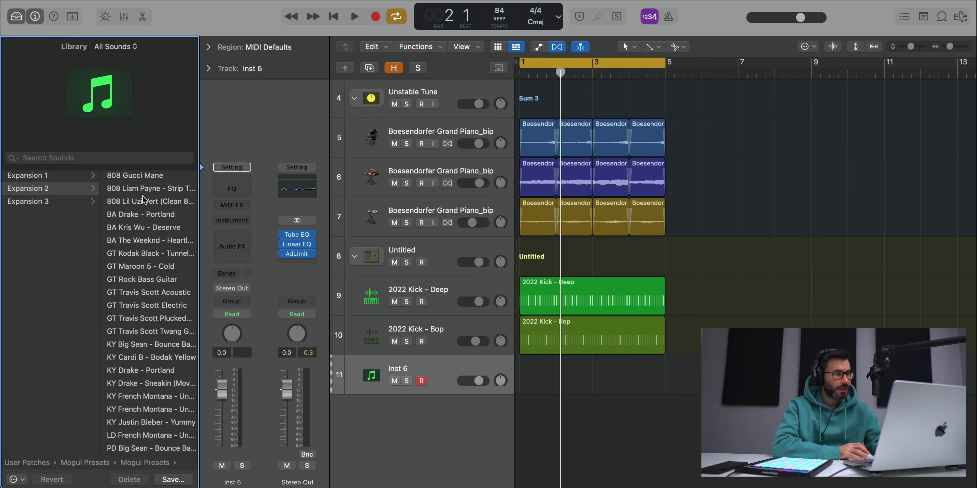
click(135, 191)
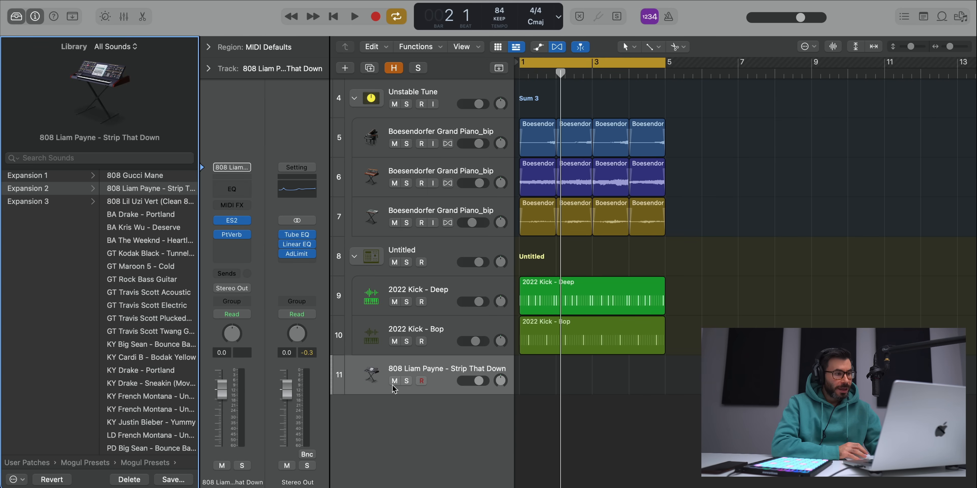
Step: Create a four-bar MIDI region from bar 1 on the 808 track and open it in the Piano Roll
right_click(524, 380)
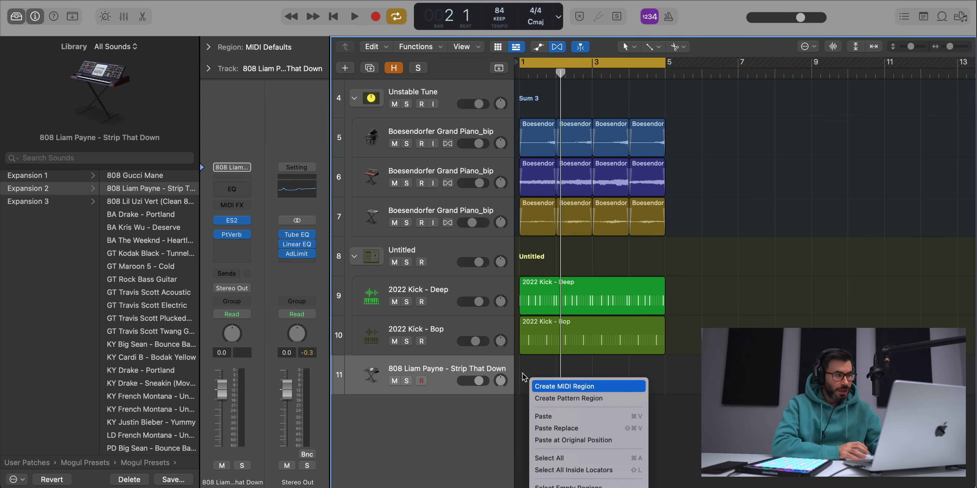
click(557, 386)
click(17, 17)
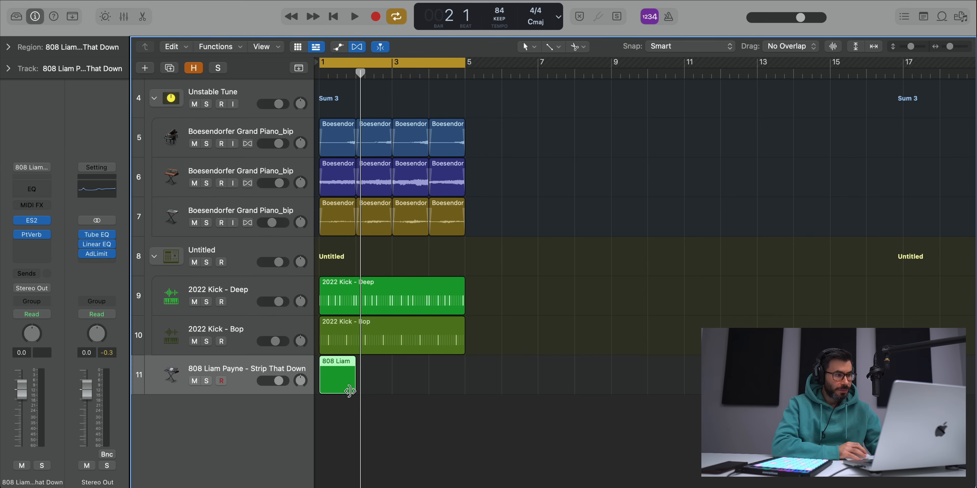
drag(349, 392, 464, 393)
double_click(411, 373)
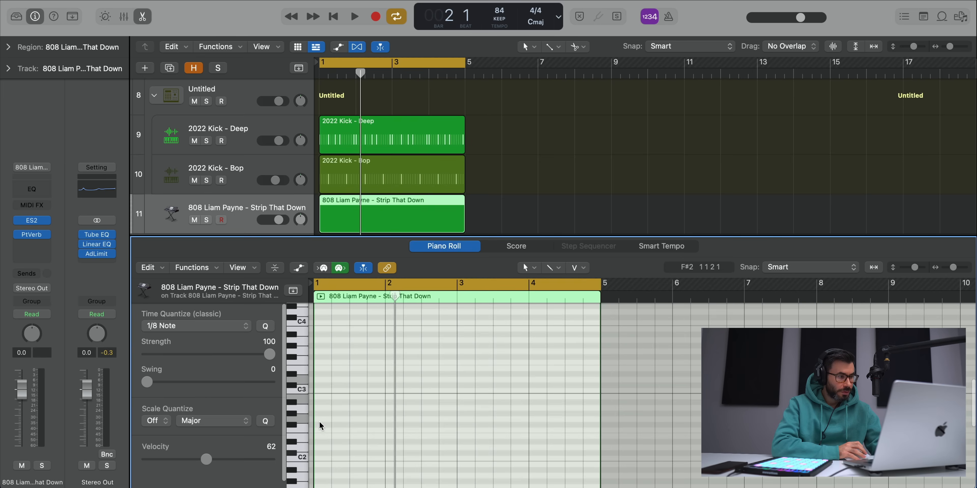
Step: Add a two-beat C0 note at the start of bar 1 in the 808 region and play it back
scroll(322, 439, down, 5)
double_click(324, 442)
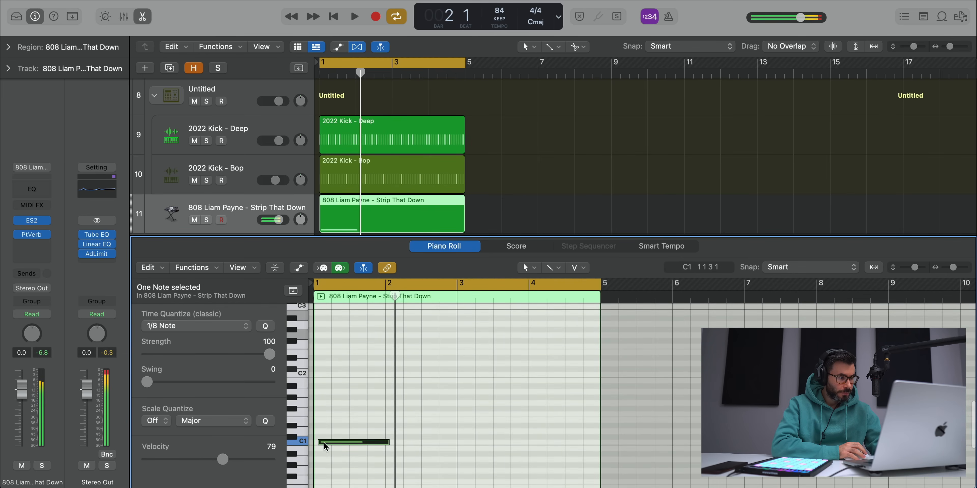
drag(323, 443, 320, 443)
key(alt+shift+Down)
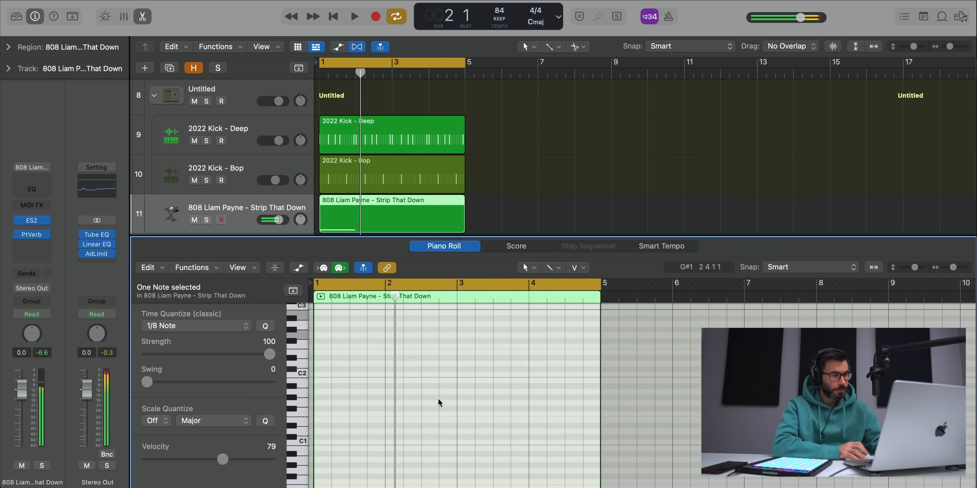
scroll(440, 403, down, 3)
drag(384, 409, 348, 420)
key(space)
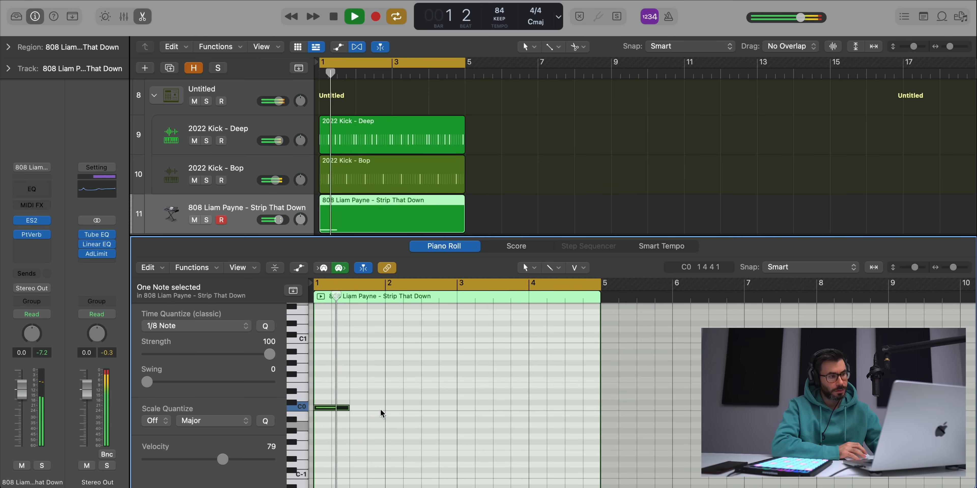
Step: Add two-beat C0 notes at the starts of bars 2, 3 and 4 in the 808 region
click(386, 409)
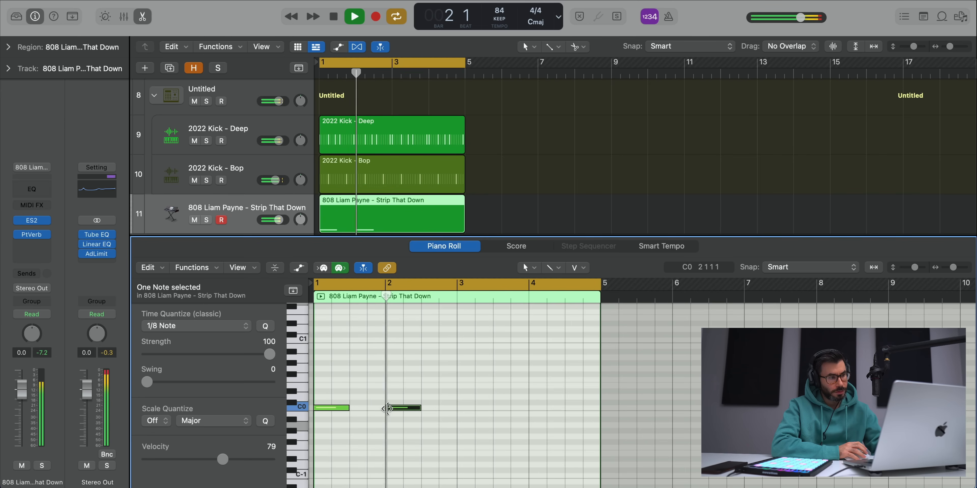
click(458, 409)
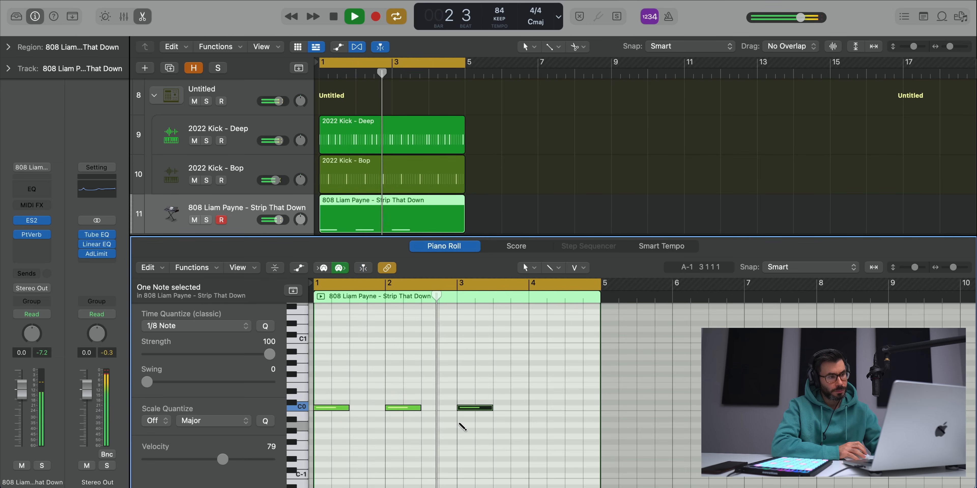
click(531, 409)
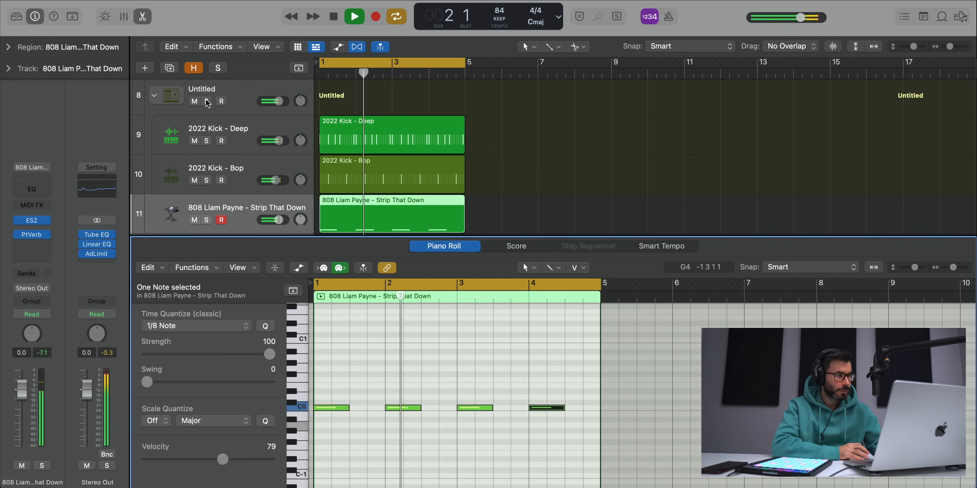
Step: Solo the kick stack and the 808 track and listen to them together from the start
key(space)
drag(206, 102, 213, 221)
key(Return)
key(space)
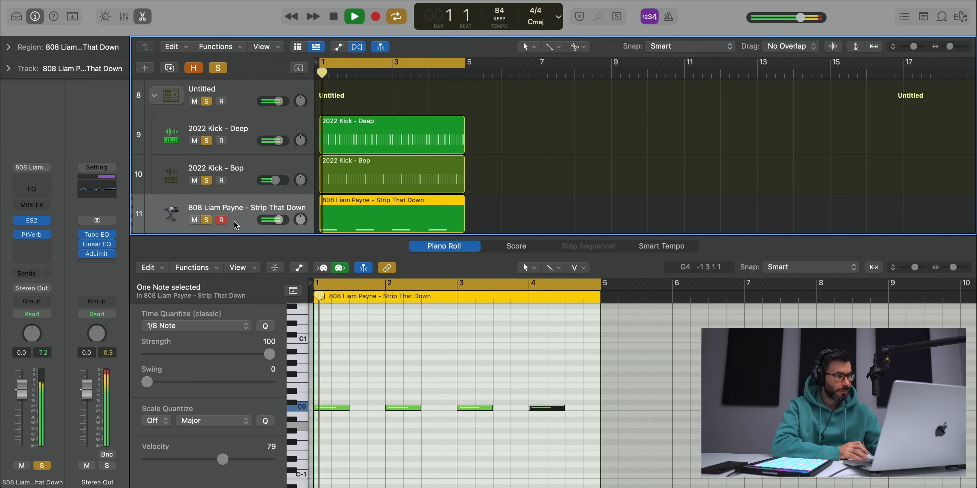
scroll(212, 220, down, 1)
key(space)
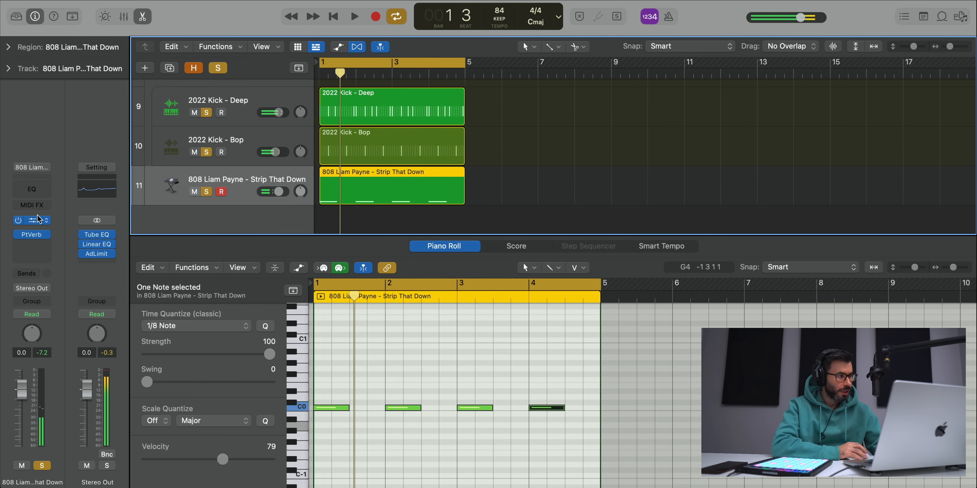
Step: Open the 808 track's ES2 synth, check its sound settings during playback, and close the plug-in
click(38, 219)
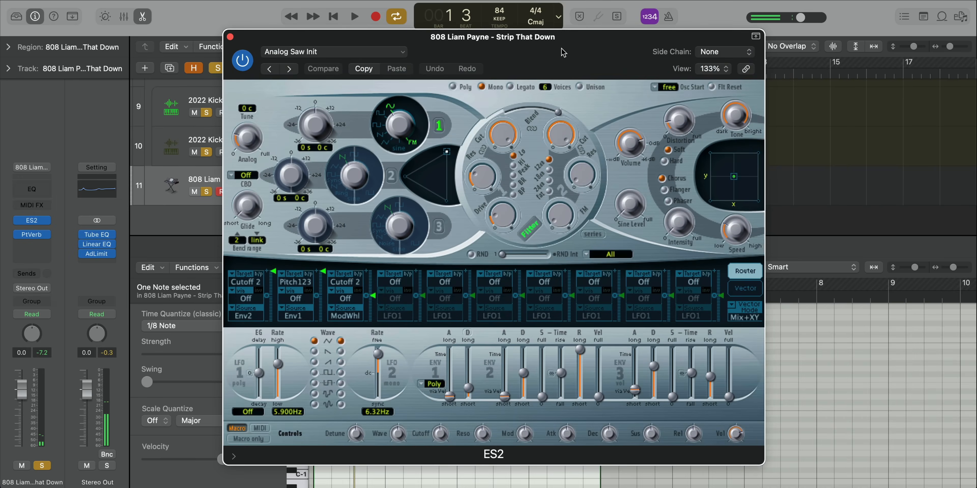
key(space)
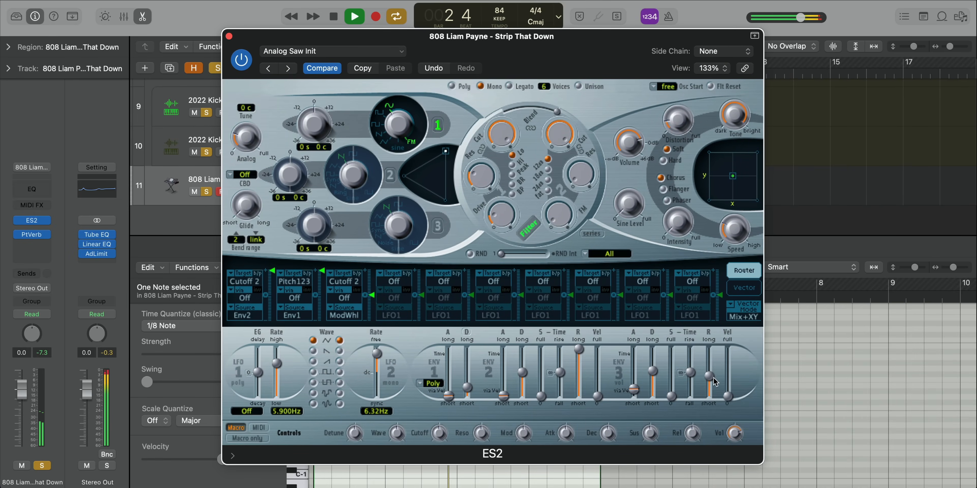
click(229, 37)
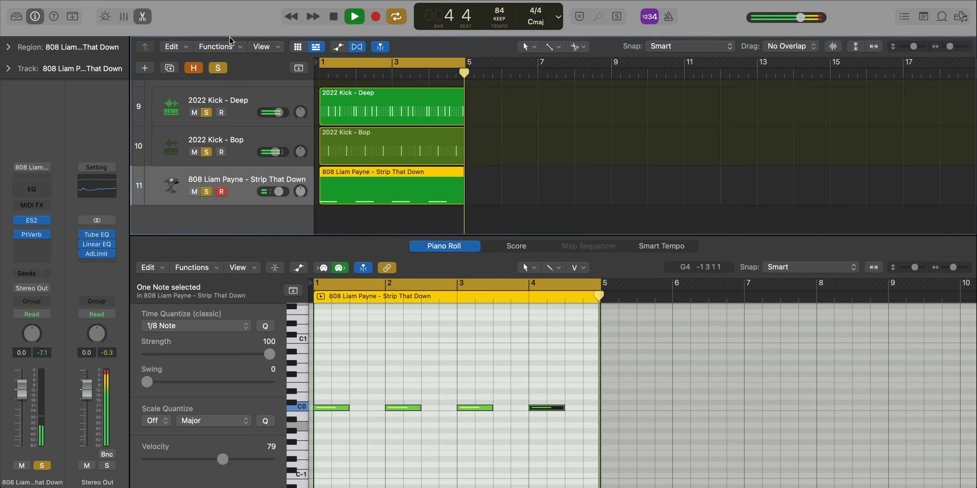
Step: Add a Channel EQ to the 808 track with a 145 Hz high cut and a 28 Hz, 36 dB/Oct low cut
click(31, 188)
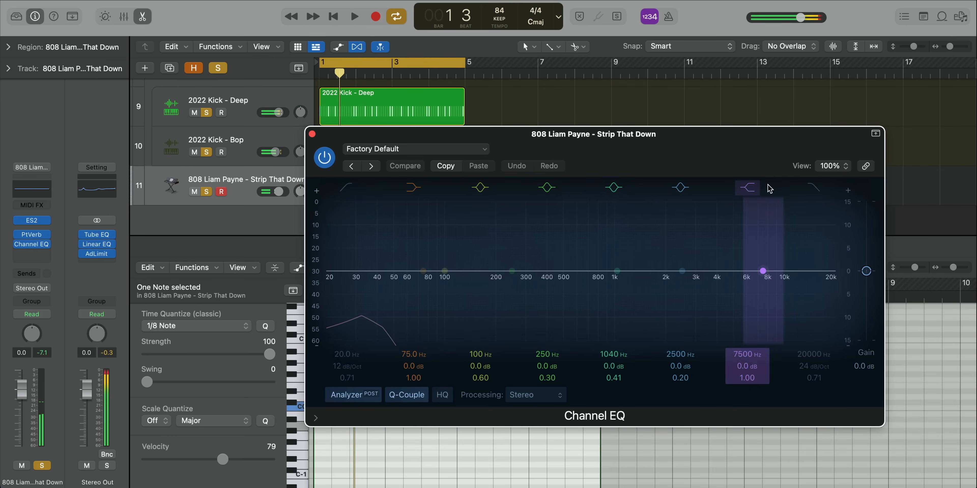
click(813, 187)
drag(825, 277, 471, 287)
key(space)
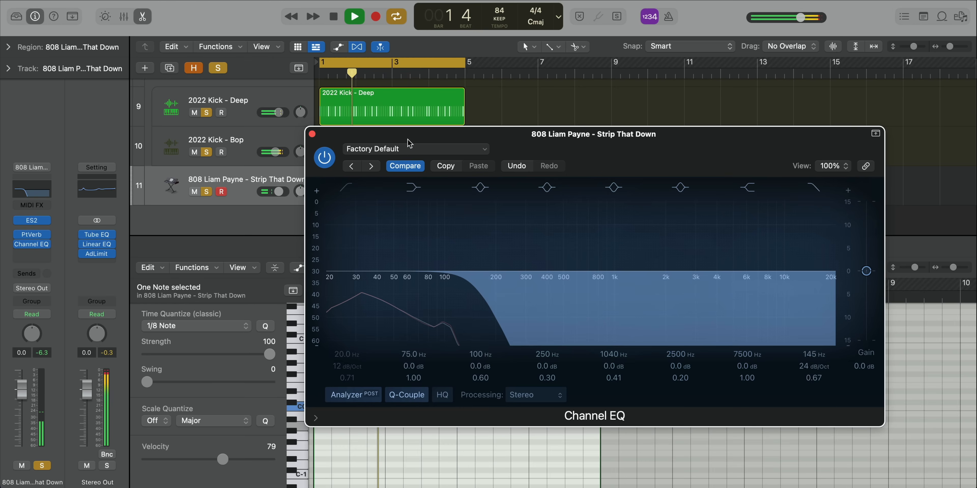
click(346, 187)
drag(334, 369, 340, 343)
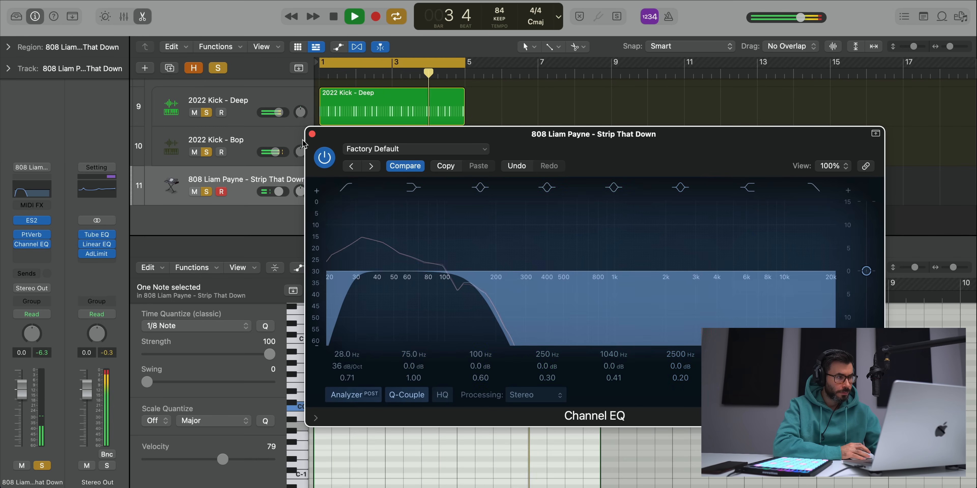
click(312, 134)
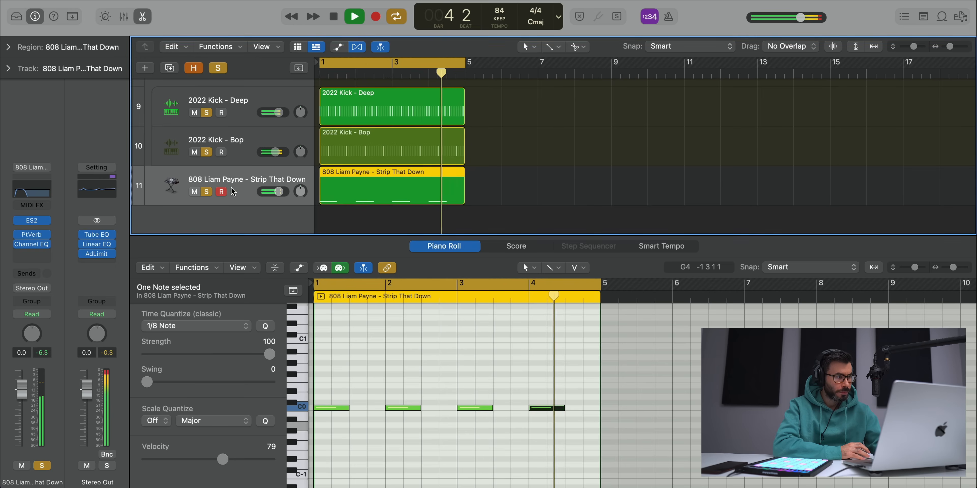
Step: Clear the solos on the kick and 808 tracks, close the Piano Roll, and listen to the full mix
alt+click(208, 190)
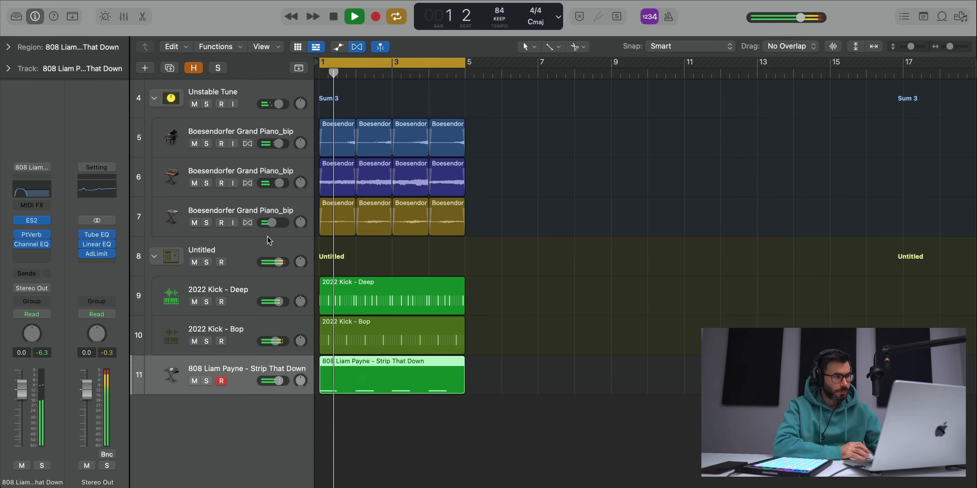
key(e)
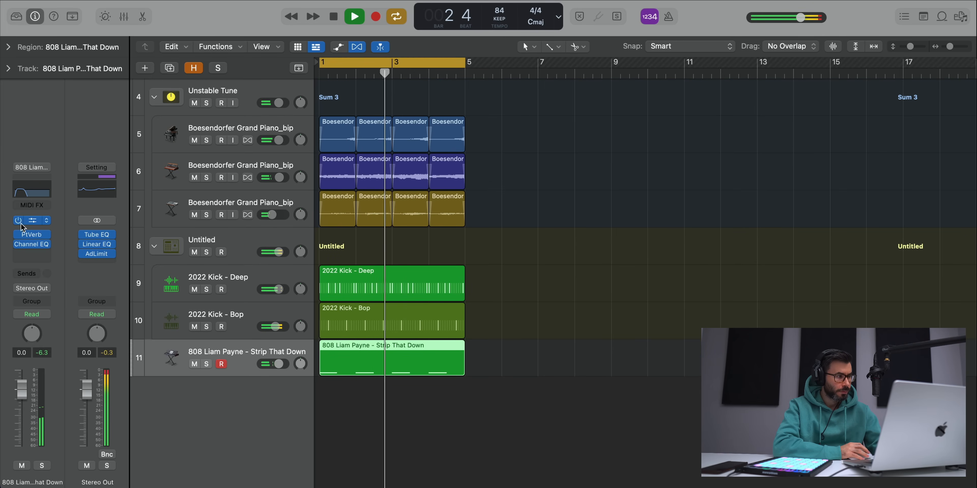
click(32, 244)
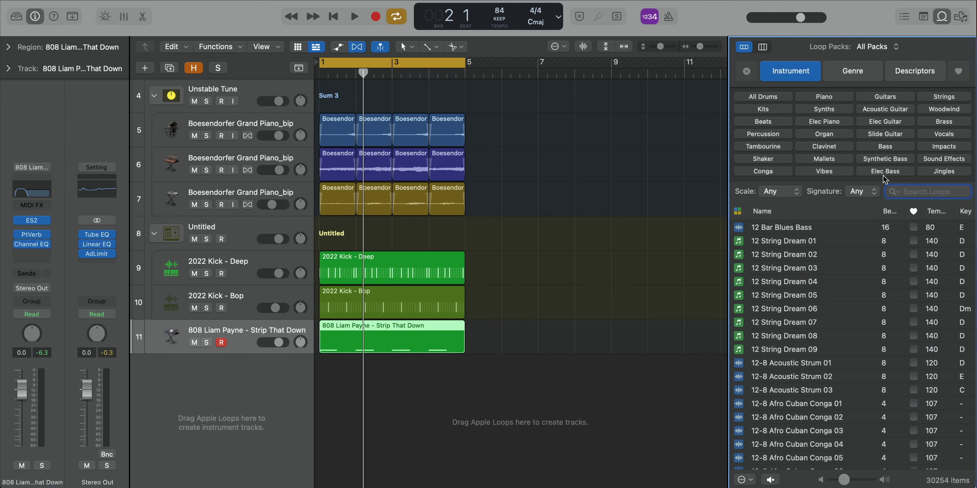
Step: Search the loop library for "vox" and audition Backwards Echo Vox 01 and Beautiful Memories Vox against the mix
text(vox)
click(819, 295)
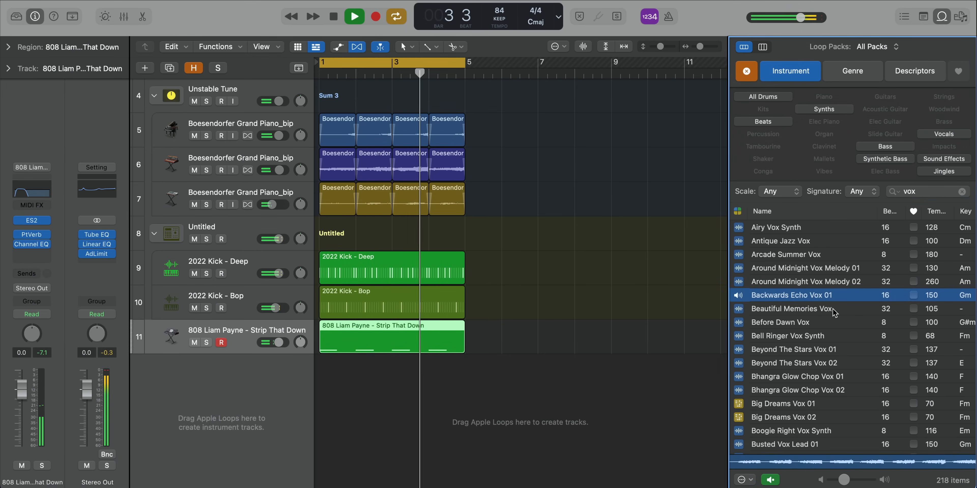
click(834, 312)
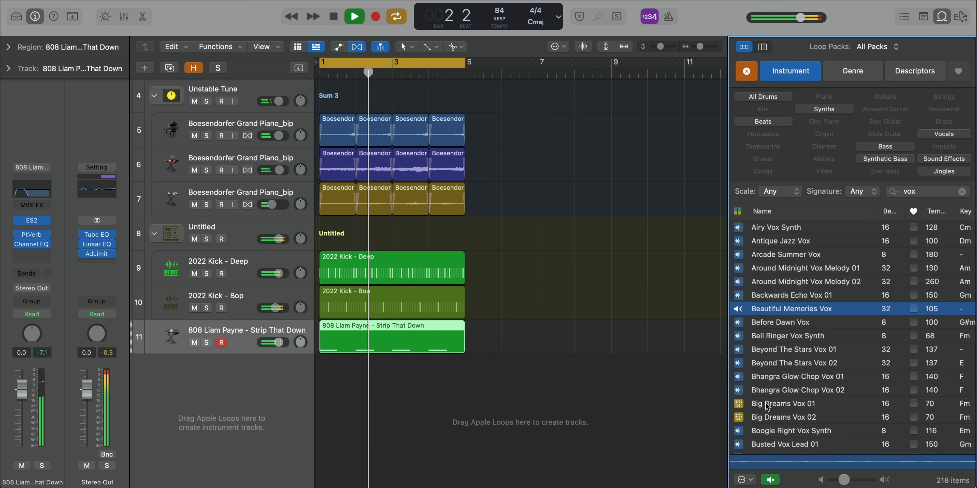
Step: Stop playback and set the project key to A minor
key(space)
click(538, 22)
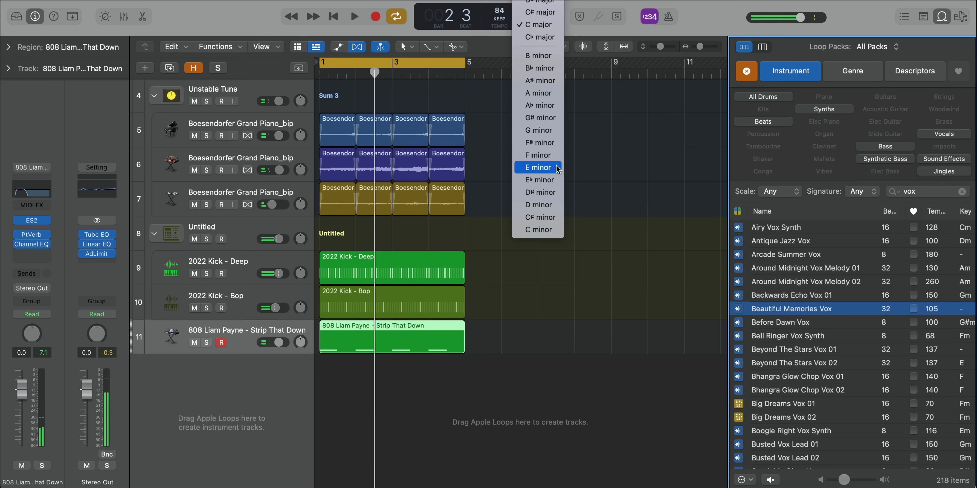
click(540, 92)
Step: Audition Beautiful Memories Vox with the mix and add it as a new track starting at bar 1
key(space)
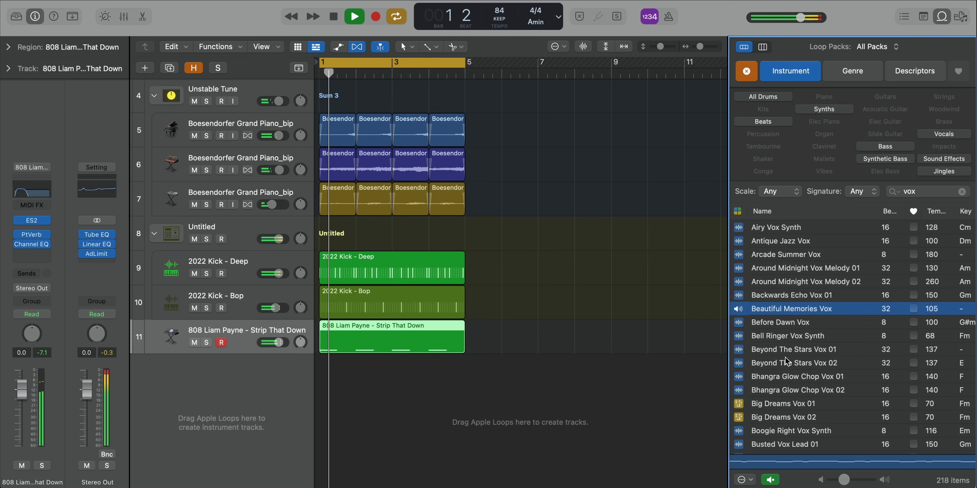
click(779, 310)
drag(778, 312, 350, 379)
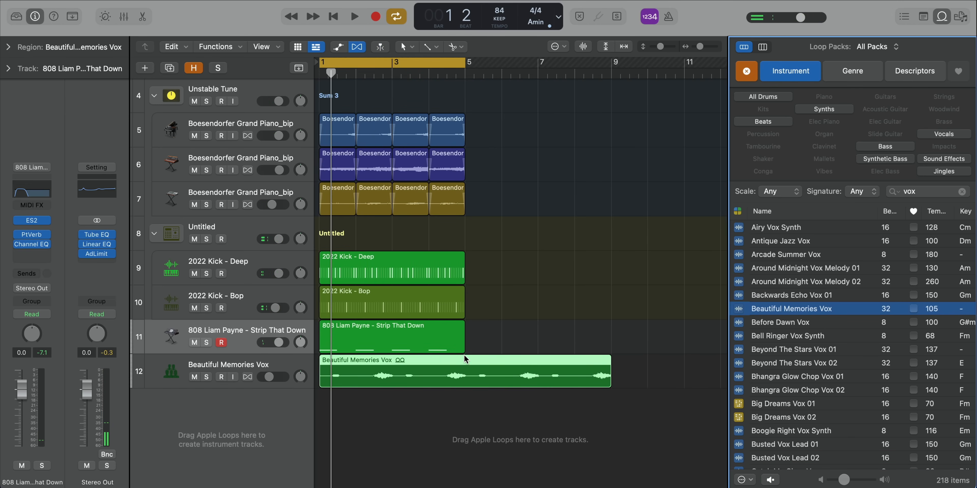
Step: Split the Beautiful Memories Vox region at bar 5, delete the part beyond it, and play the mix
right_click(465, 364)
click(483, 366)
key(Delete)
key(space)
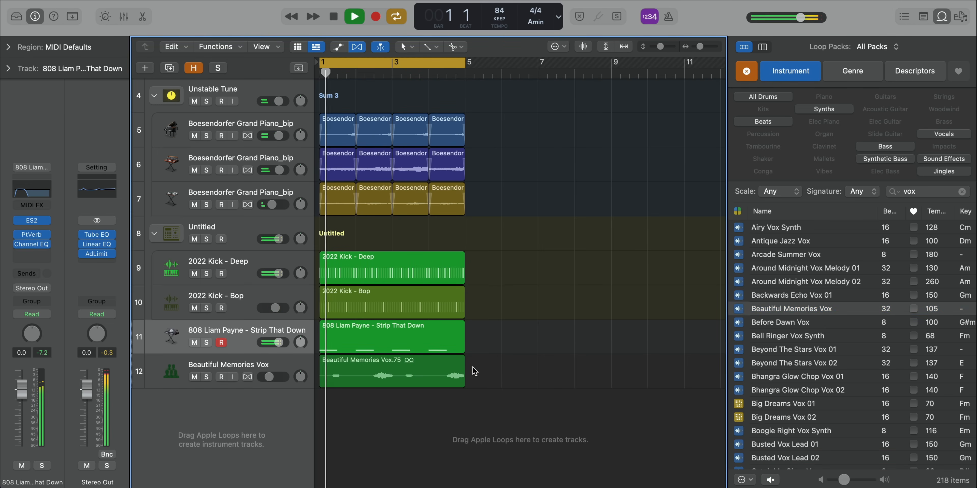
scroll(462, 371, up, 1)
scroll(409, 407, up, 3)
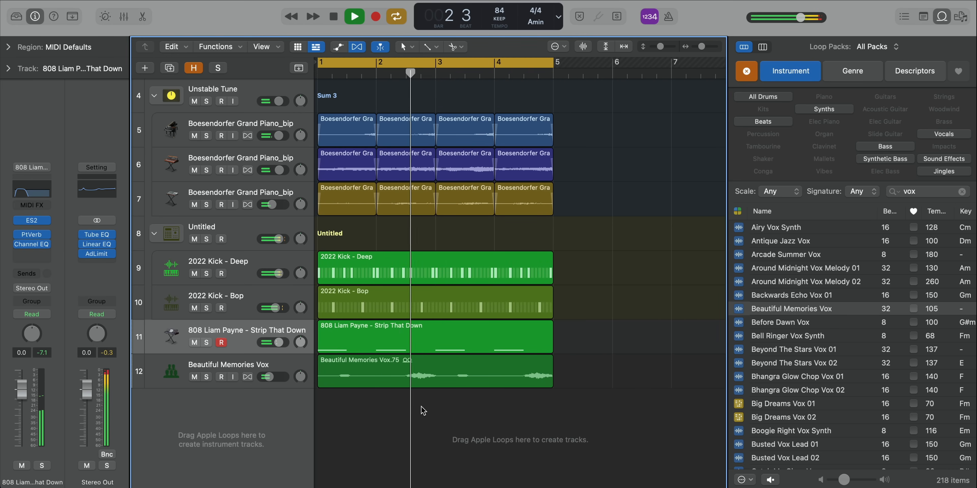
Step: Split Beautiful Memories Vox into four regions, cutting before the first swell, just after bar 3, and at bar 4
key(space)
click(399, 374)
click(442, 377)
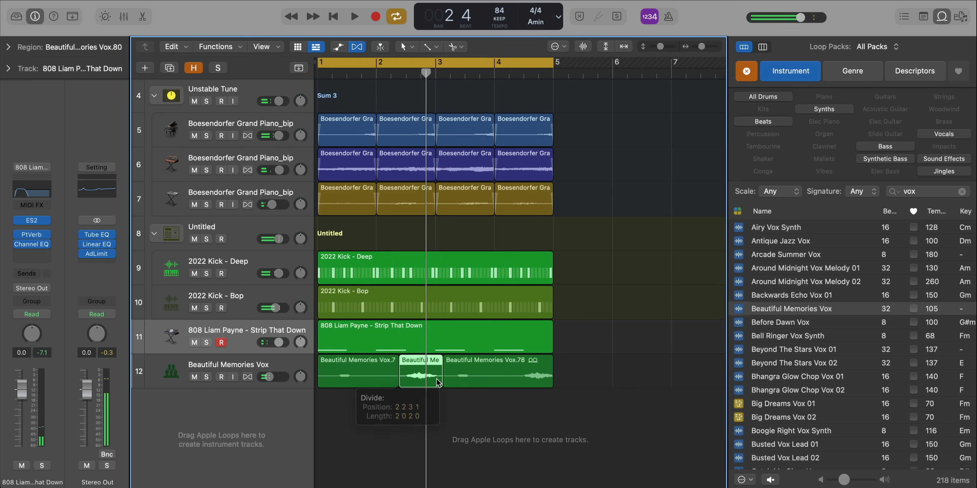
click(494, 373)
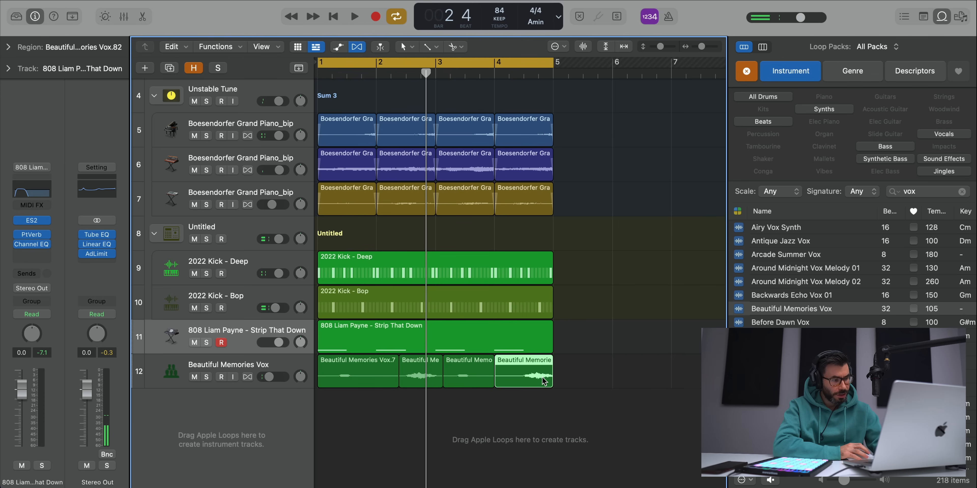
Step: Mute the second and fourth Beautiful Memories Vox regions and play the mix from the start
key(ctrl+m)
click(426, 374)
key(ctrl+m)
key(Return)
key(space)
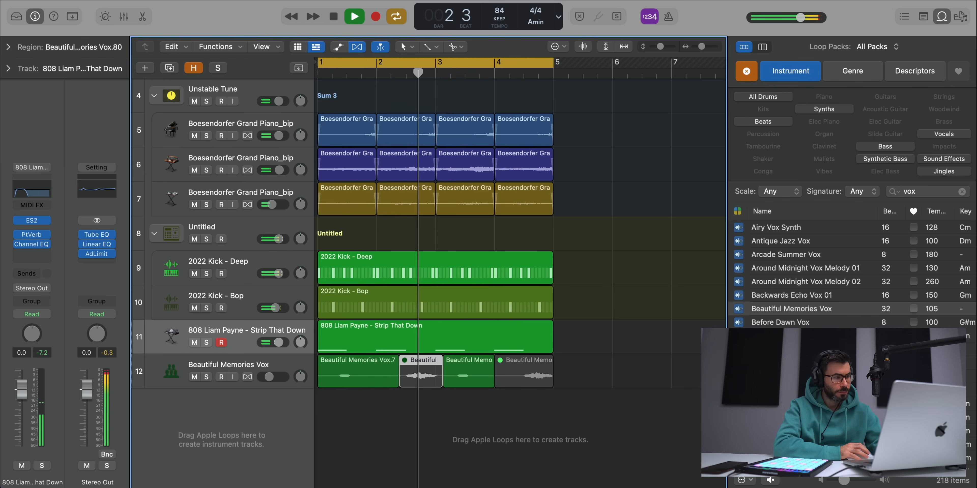
Step: Audition Beyond The Stars Vox 01 with the mix and add it as a new track starting at bar 1
click(781, 349)
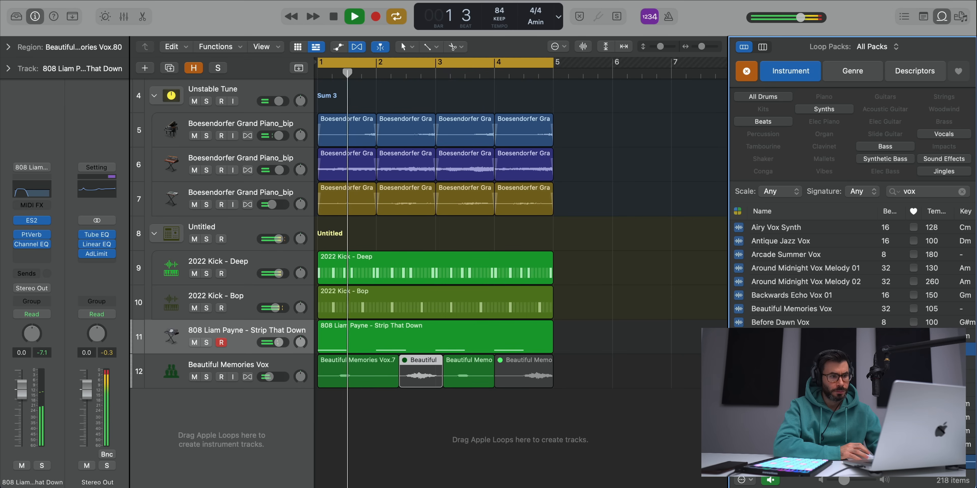
key(space)
drag(781, 349, 350, 409)
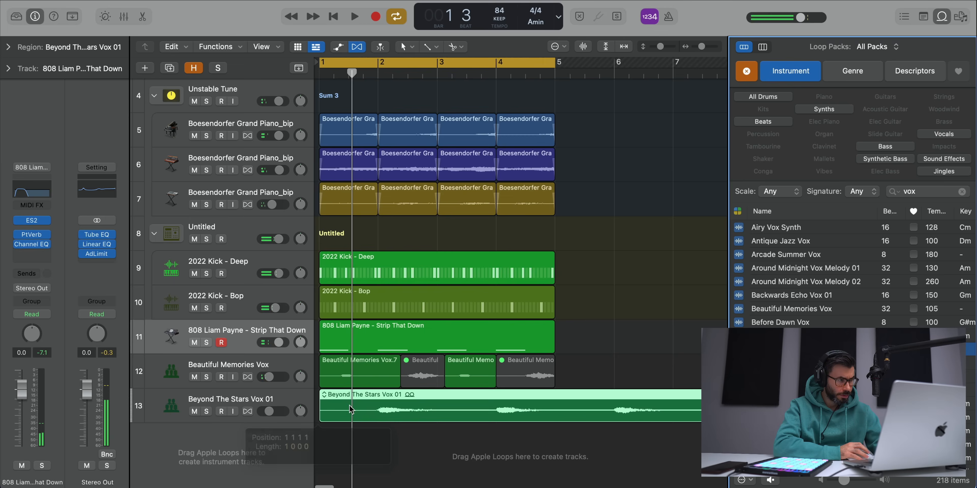
key(space)
key(super+Right)
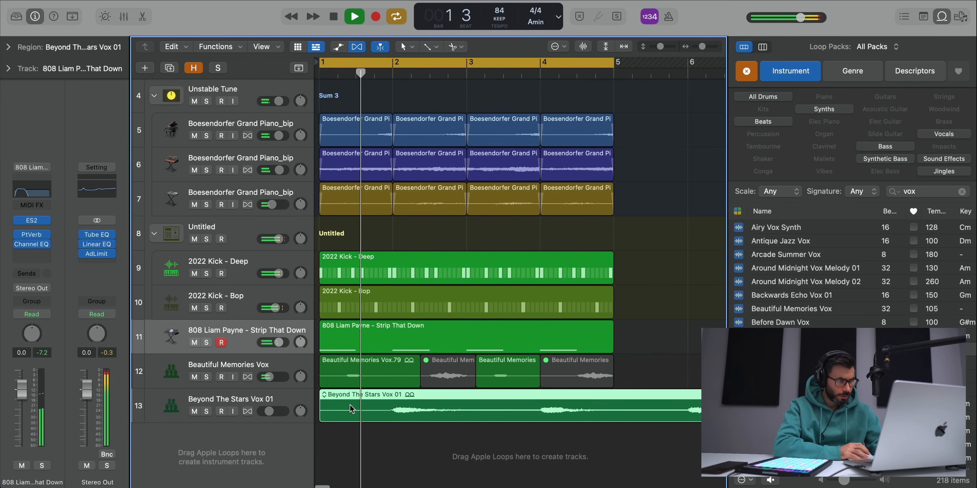
key(super+Left)
key(super+Left)
key(super+Left)
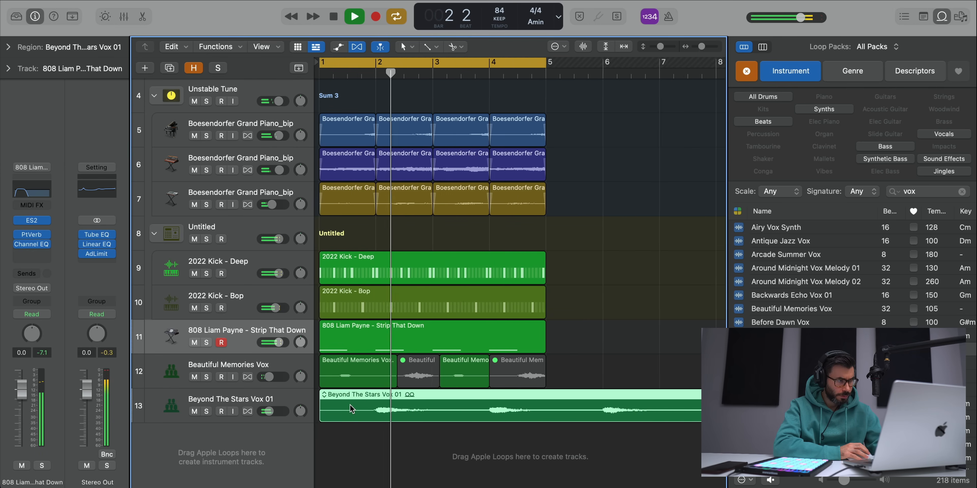
key(super+Left)
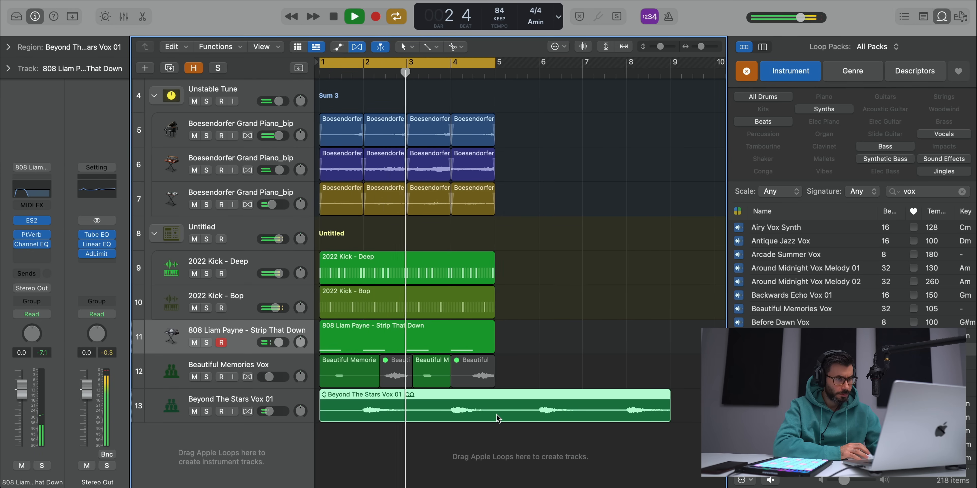
Step: Cut the Beyond The Stars Vox 01 region at bars 5 and 4, deleting everything after bar 4
key(space)
right_click(495, 395)
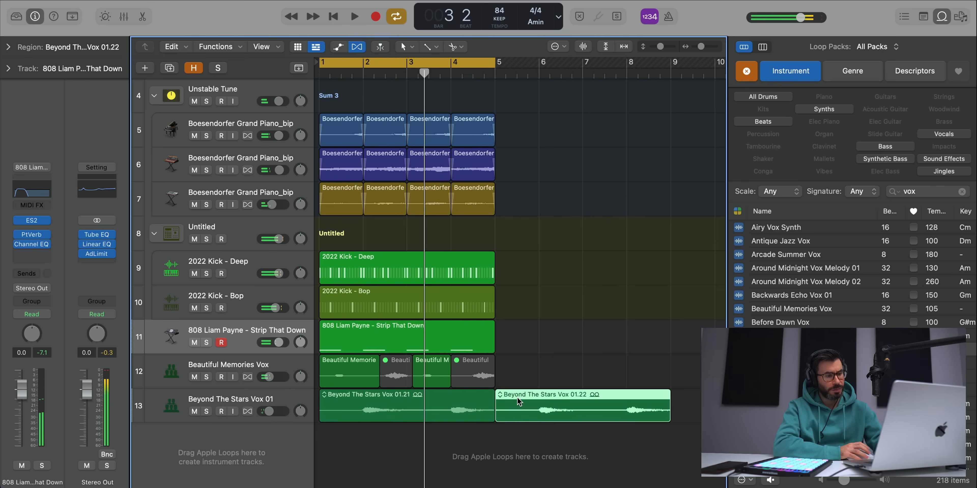
key(Delete)
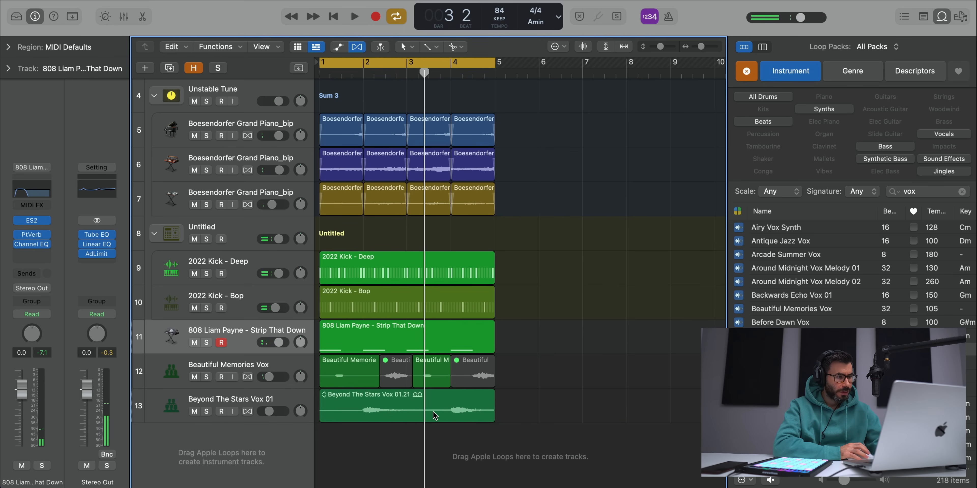
right_click(450, 409)
key(Delete)
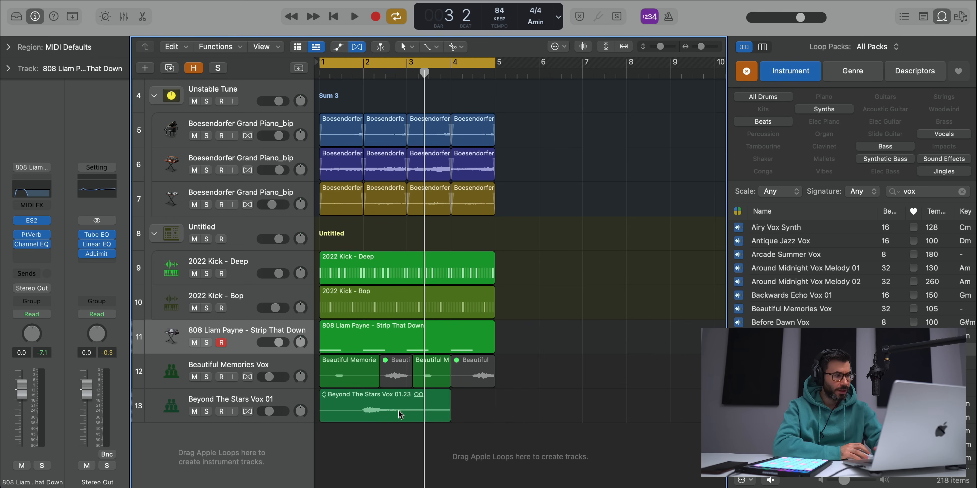
Step: Reverse the Beyond The Stars Vox 01 region and move its start to about bar 2, beat 2, auditioning the mix
click(398, 410)
click(9, 47)
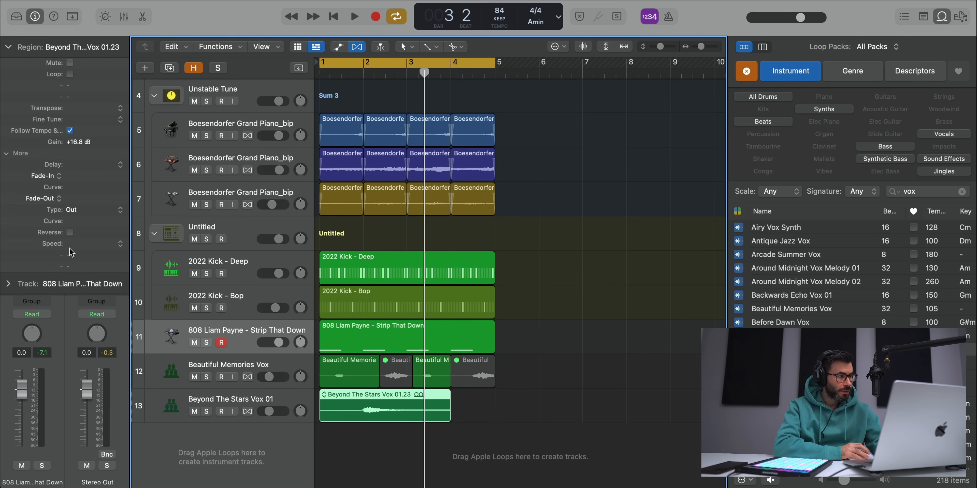
drag(359, 405, 413, 398)
key(space)
key(super+Right)
key(super+Right)
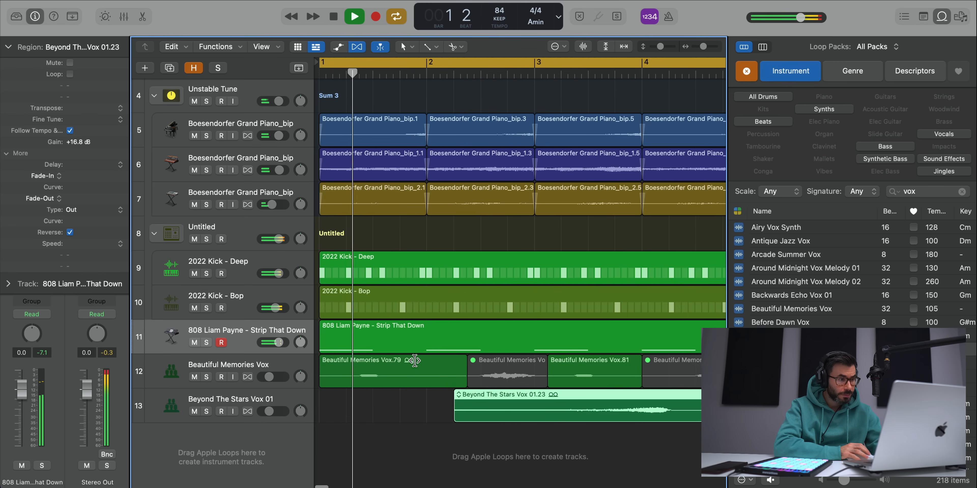
Step: Trim the end of the reversed Beyond The Stars Vox 01 region back to bar 5
key(super+Left)
key(super+Left)
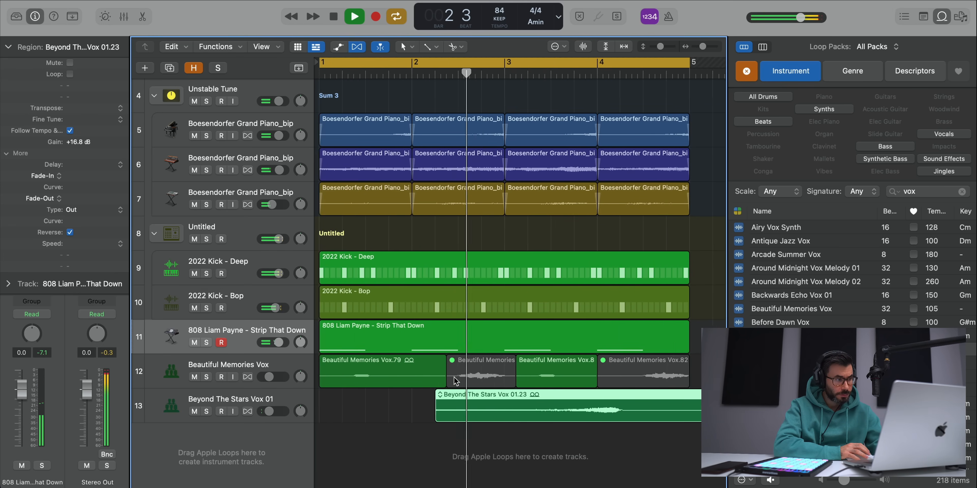
key(super+Left)
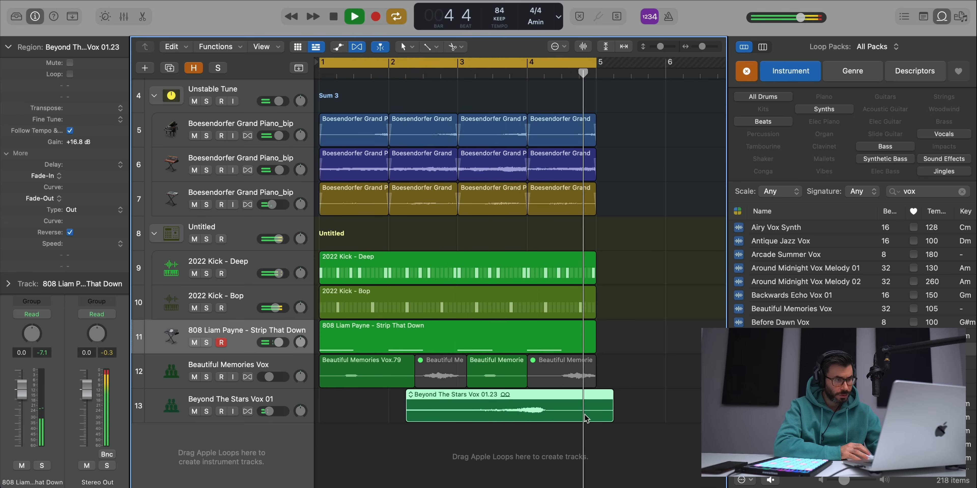
drag(599, 417, 595, 417)
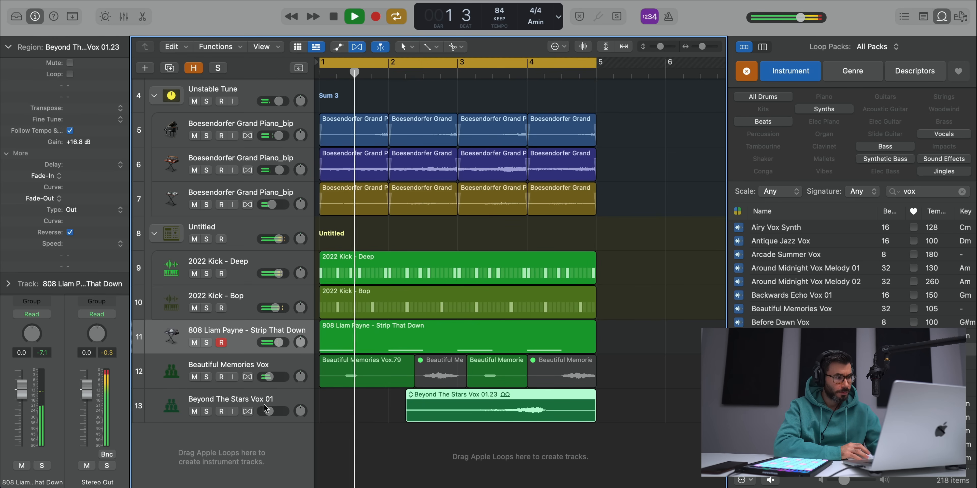
Step: Combine the Beautiful Memories Vox and Beyond The Stars Vox 01 tracks into a summing stack
key(super+Up)
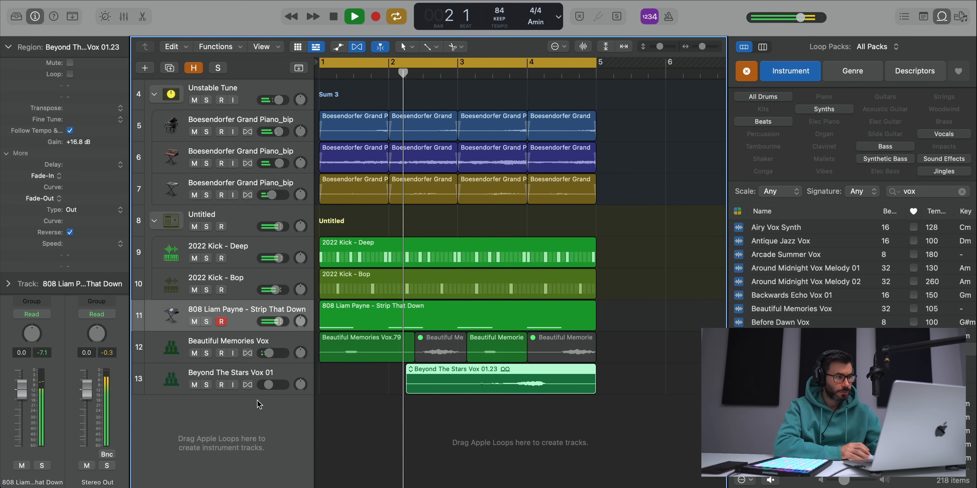
click(263, 342)
key(super+shift+d)
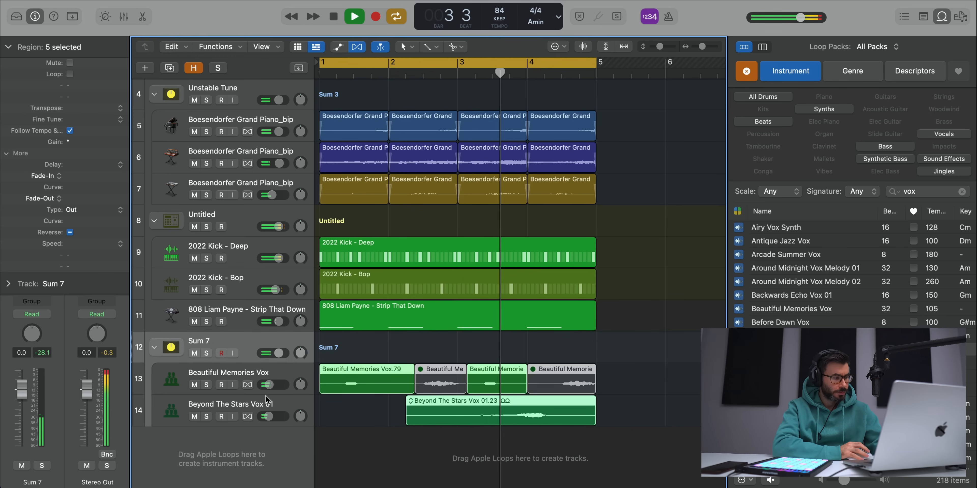
Step: Insert the Wavy effect on the vocal summing stack with Ignite switched on, and save the project
click(9, 48)
key(space)
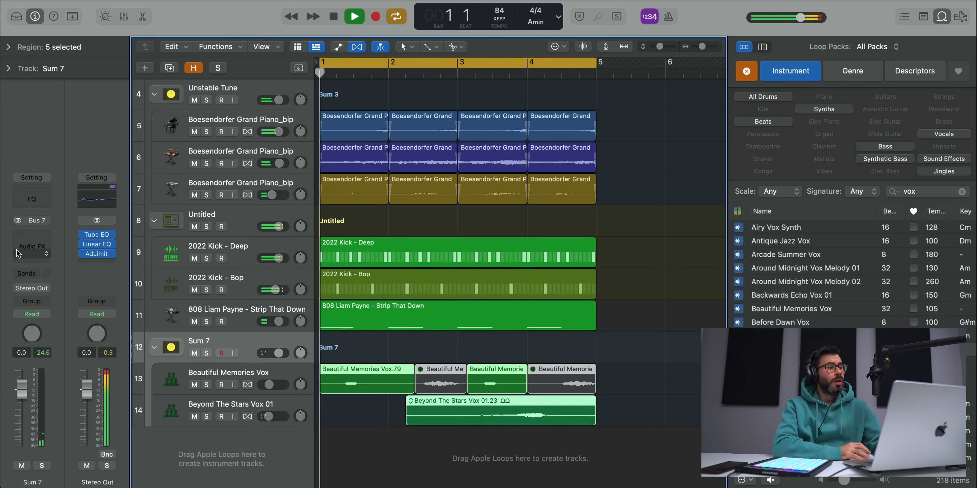
click(37, 237)
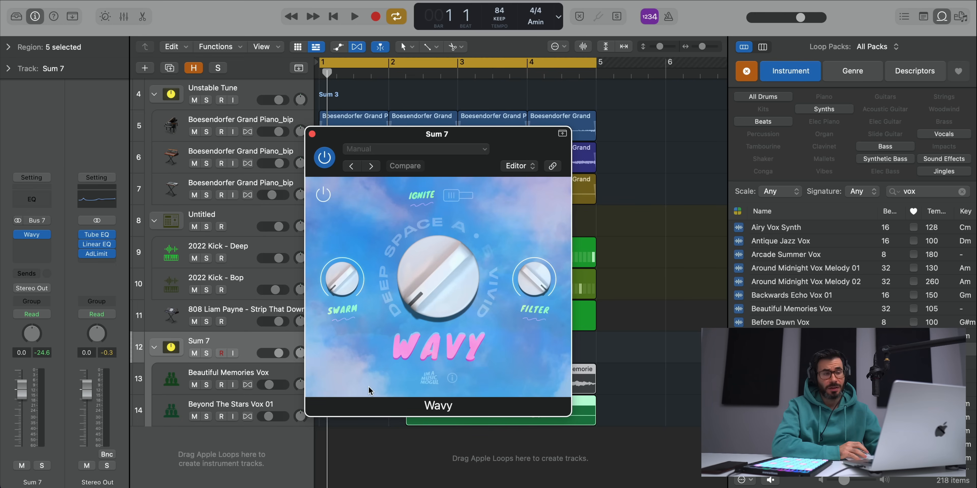
click(456, 194)
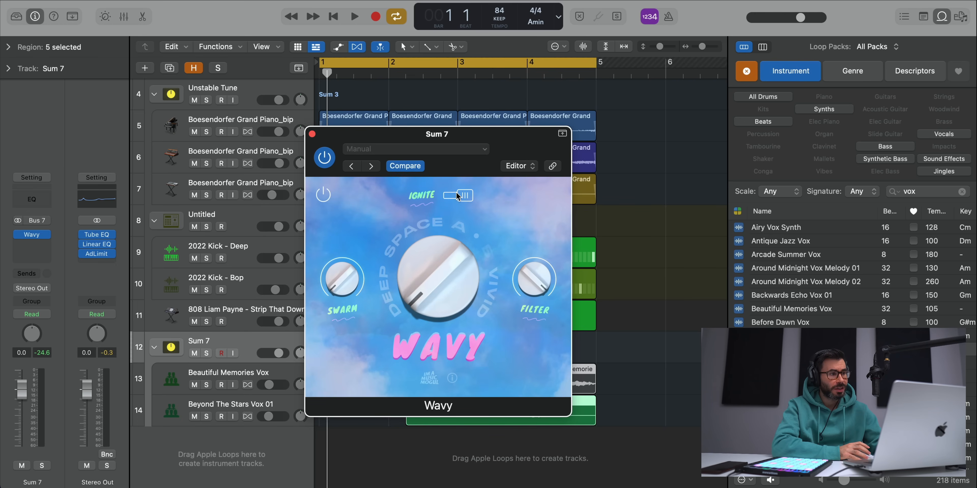
key(space)
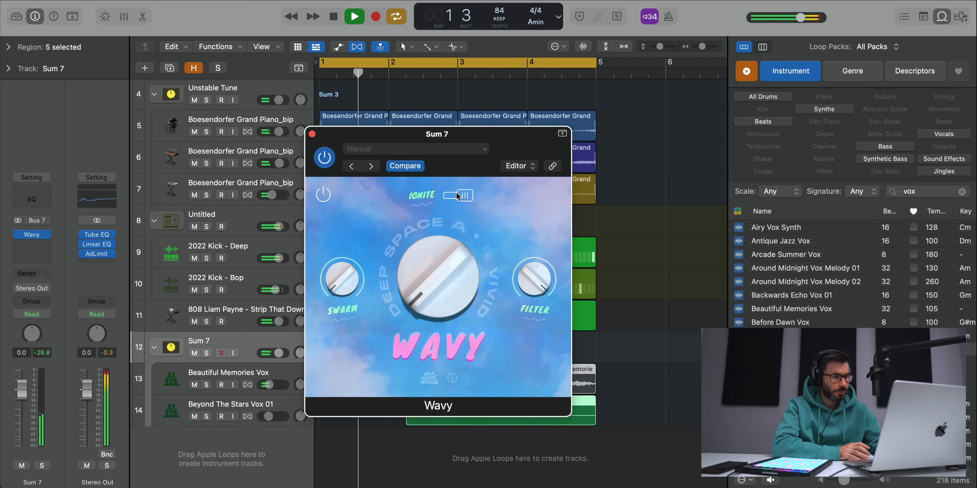
key(super+s)
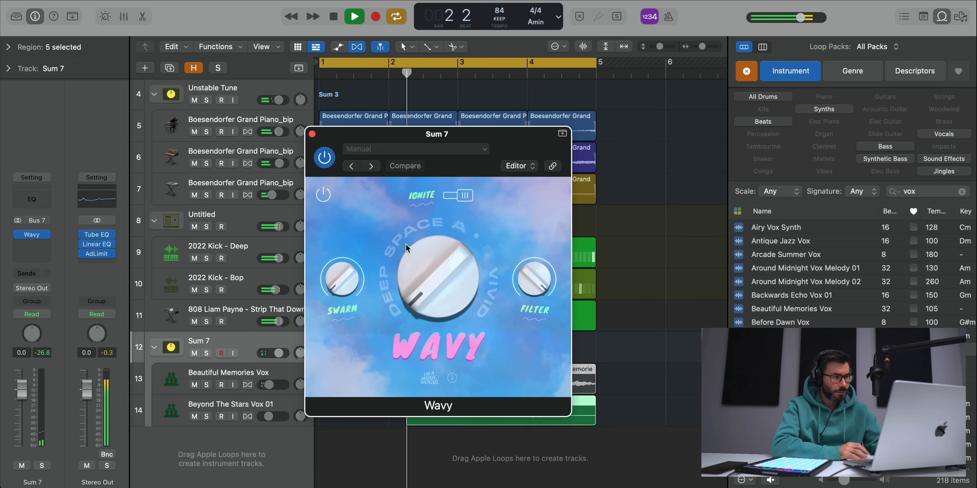
Step: Raise Wavy's Swarm knob to about halfway and set its main knob to 62% during playback
drag(341, 278, 341, 270)
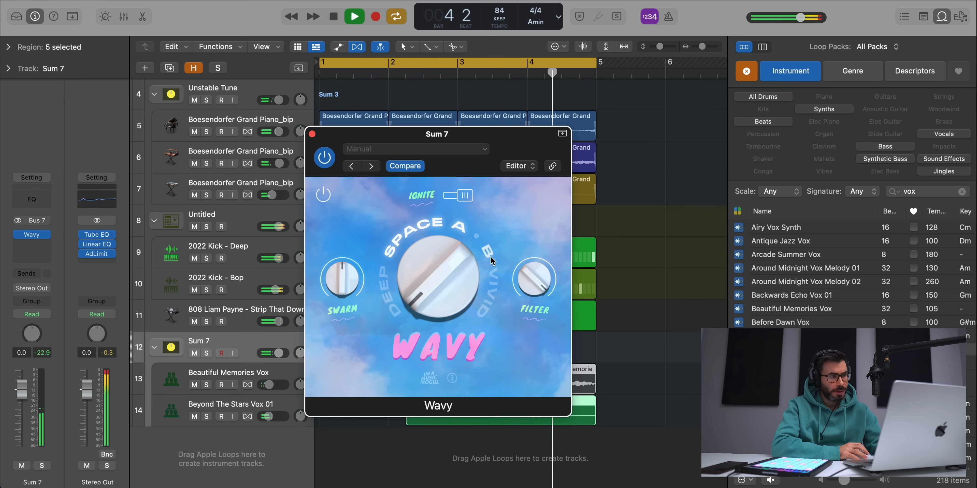
drag(450, 292, 428, 234)
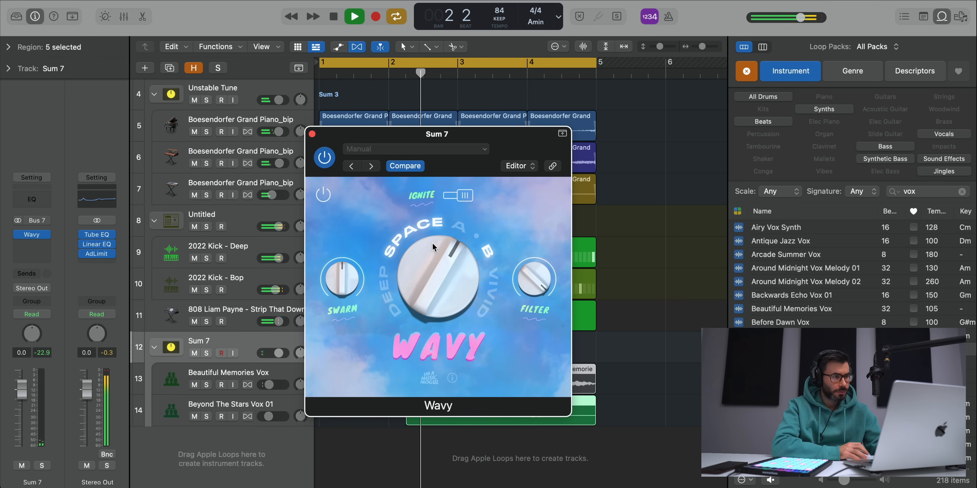
click(438, 254)
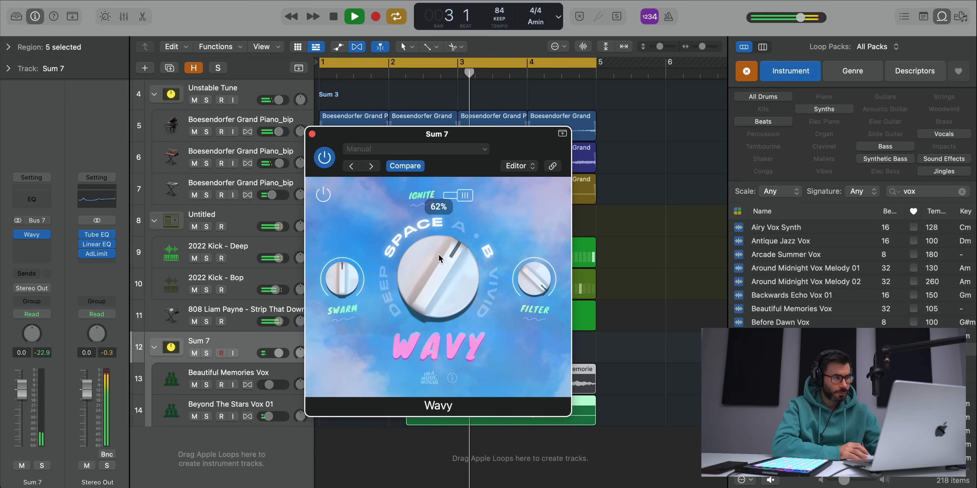
Step: Compare the vocals in the mix with Wavy bypassed and active
click(323, 195)
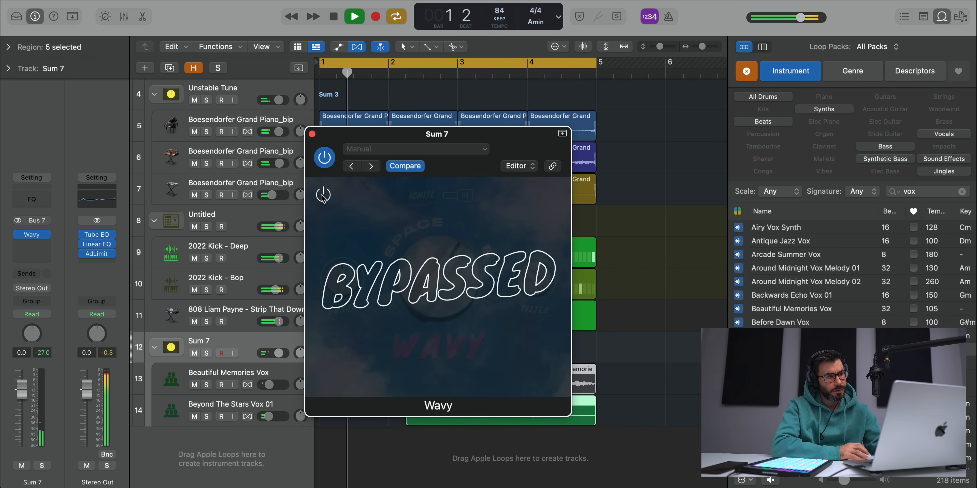
key(space)
click(323, 195)
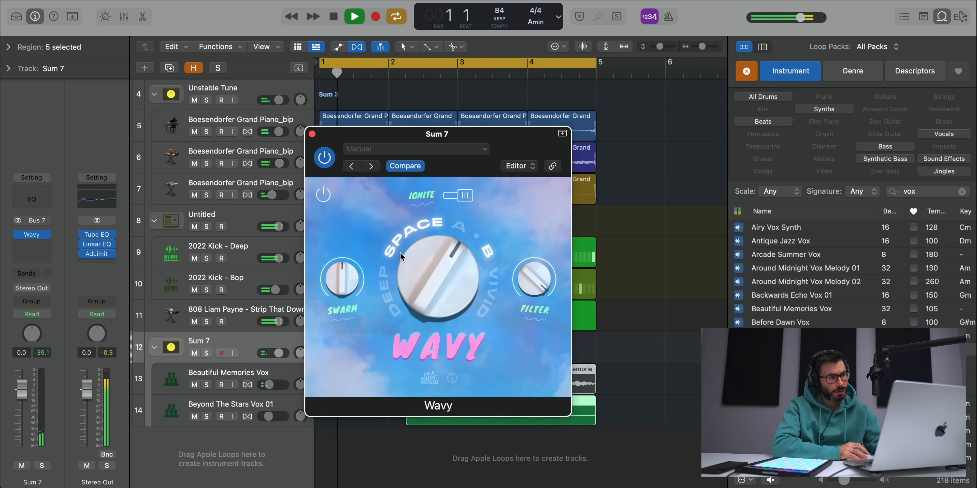
Step: Close Wavy and the loop browser, and lower the vocal summing stack's volume to -0.8 dB
click(311, 134)
drag(281, 355, 275, 353)
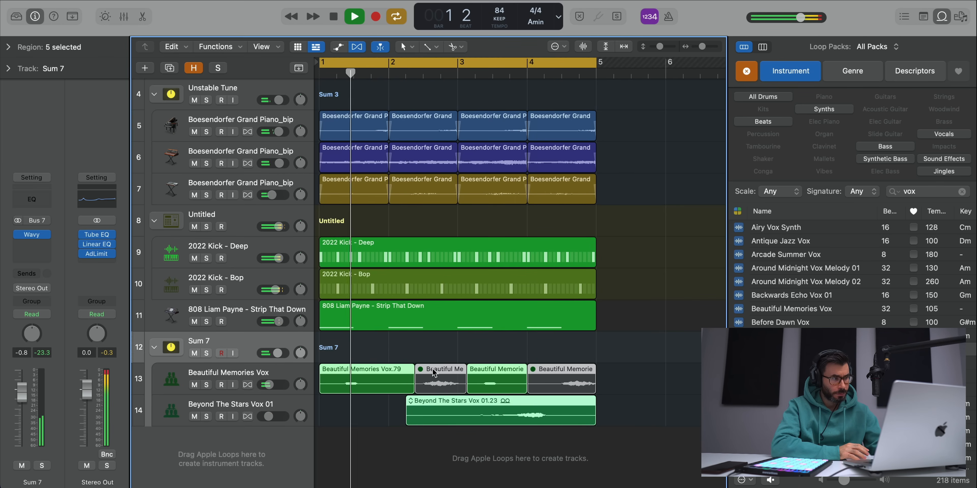
key(space)
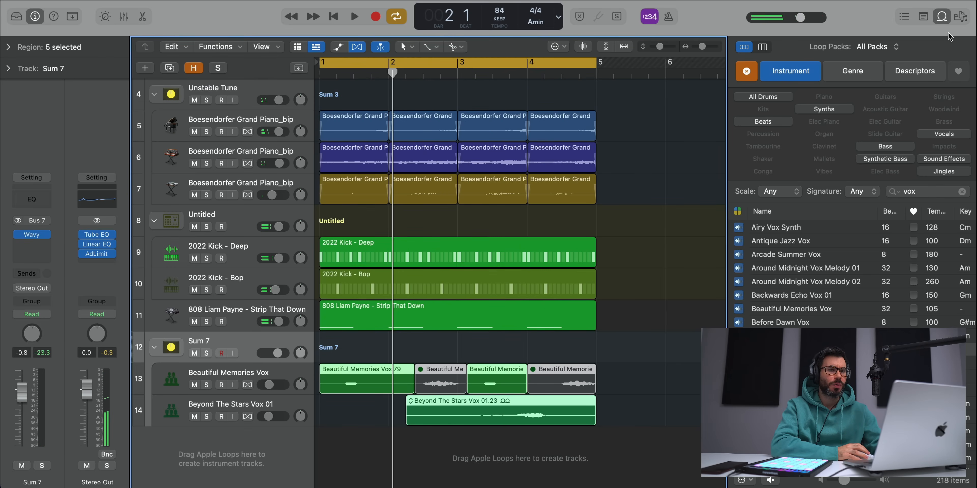
click(942, 20)
double_click(265, 449)
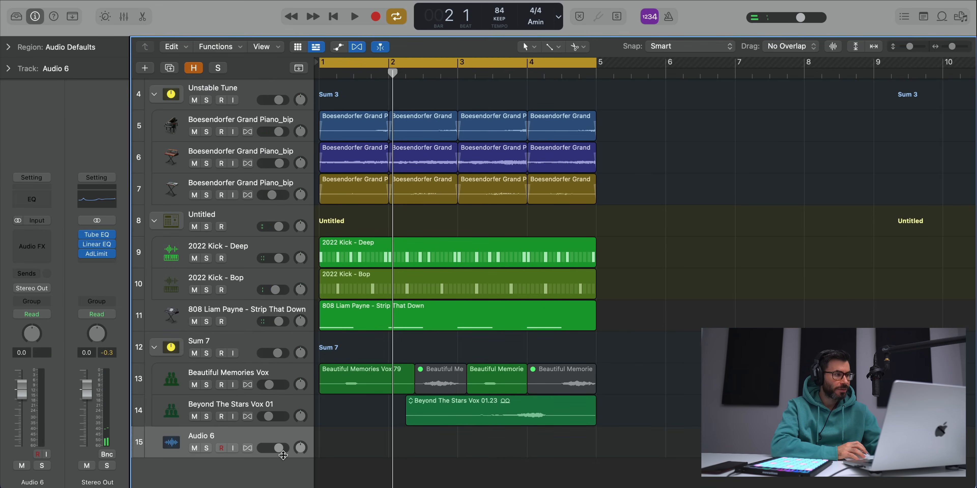
key(super+z)
click(193, 406)
double_click(207, 453)
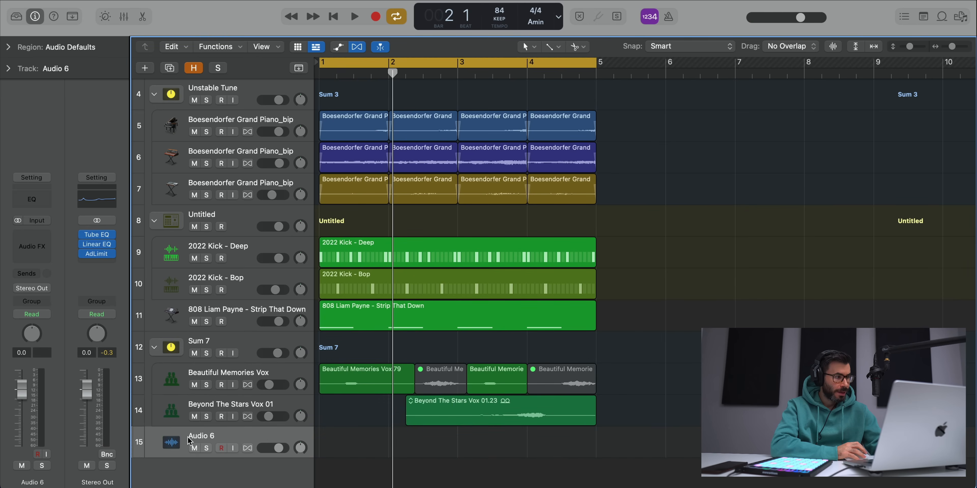
key(super+z)
Step: Create a software instrument track, load Kontakt in stereo as its instrument, and enter the account password to authorize it
click(212, 380)
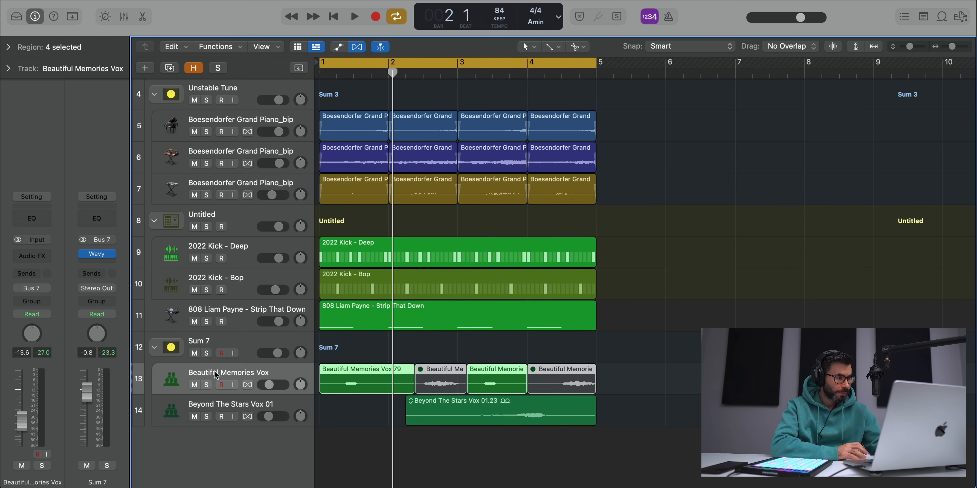
click(236, 279)
double_click(219, 480)
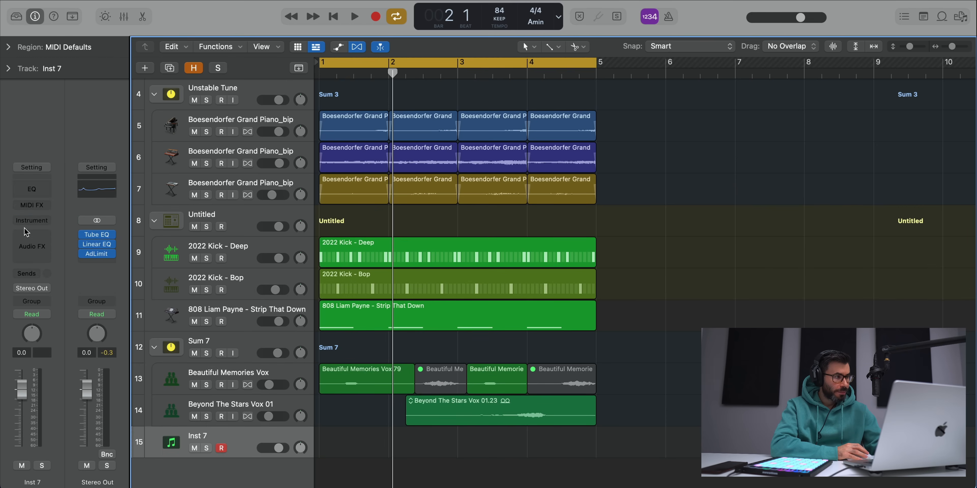
click(30, 219)
mouse_move(114, 267)
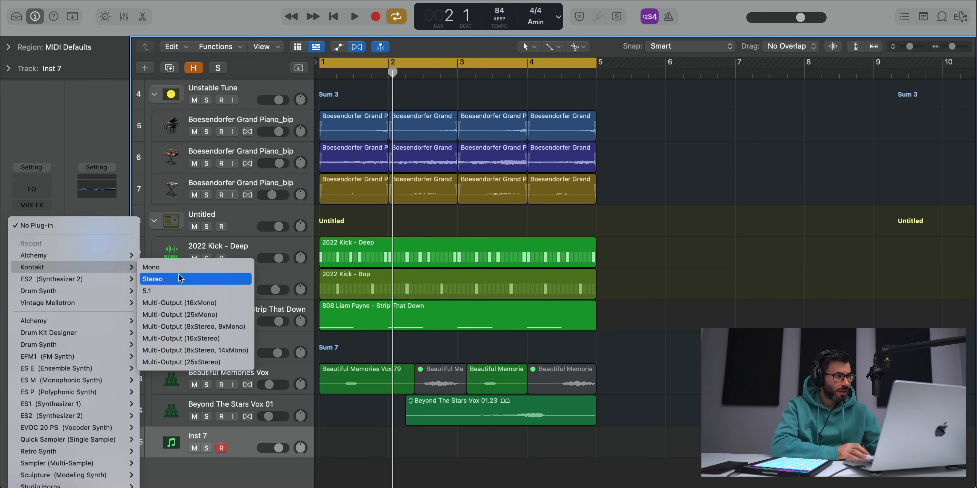
click(179, 274)
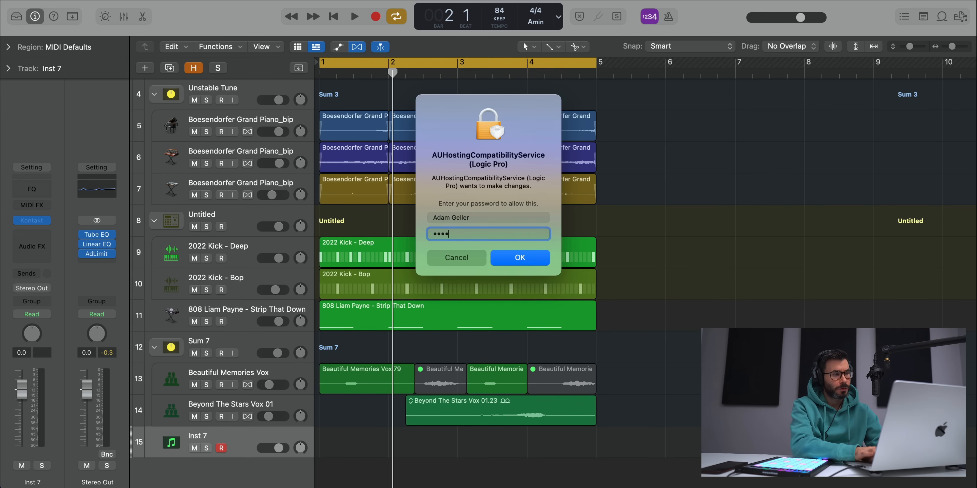
key(Return)
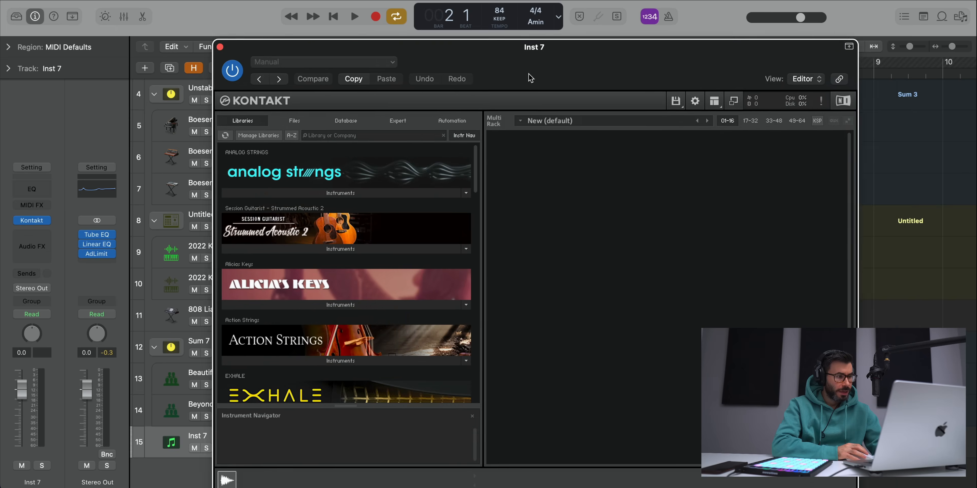
Step: Load EXHALE.nki from the Kontakt libraries and audition its slice presets, including 012. For Ever, during playback
scroll(326, 265, down, 5)
click(314, 278)
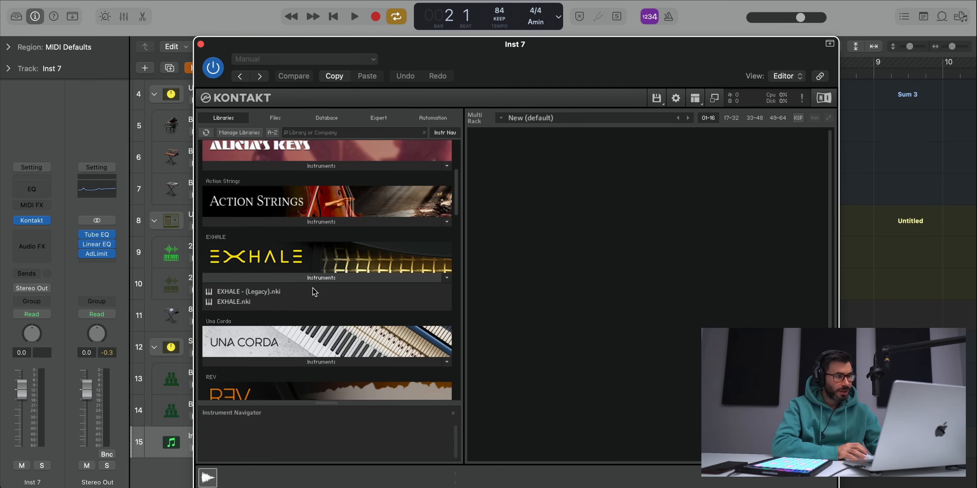
drag(250, 302, 558, 312)
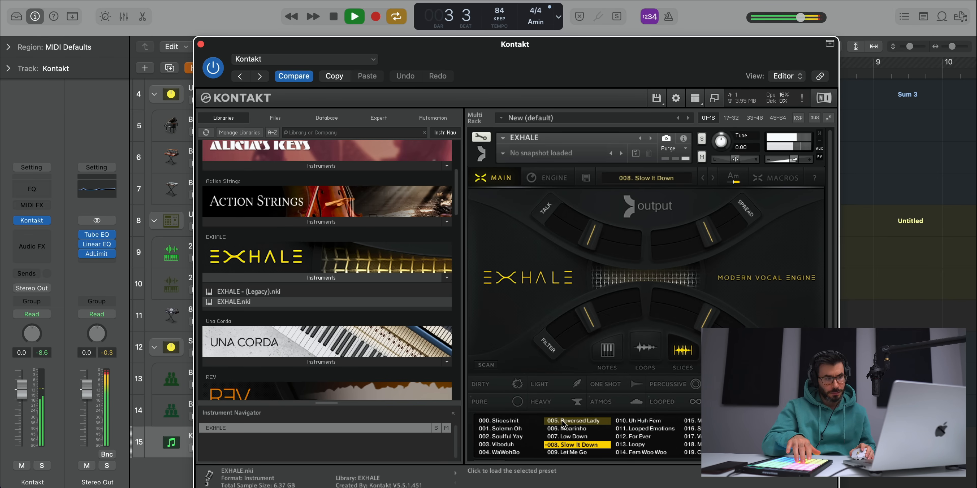
click(632, 438)
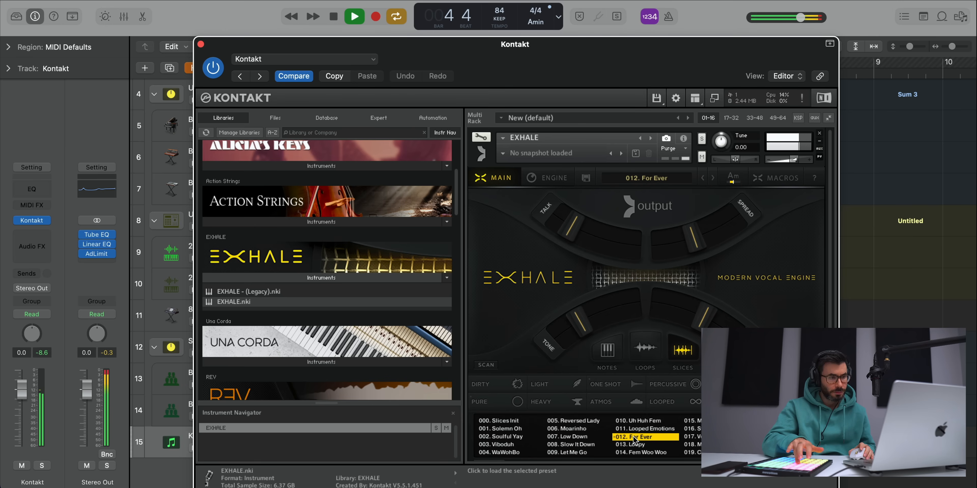
click(693, 429)
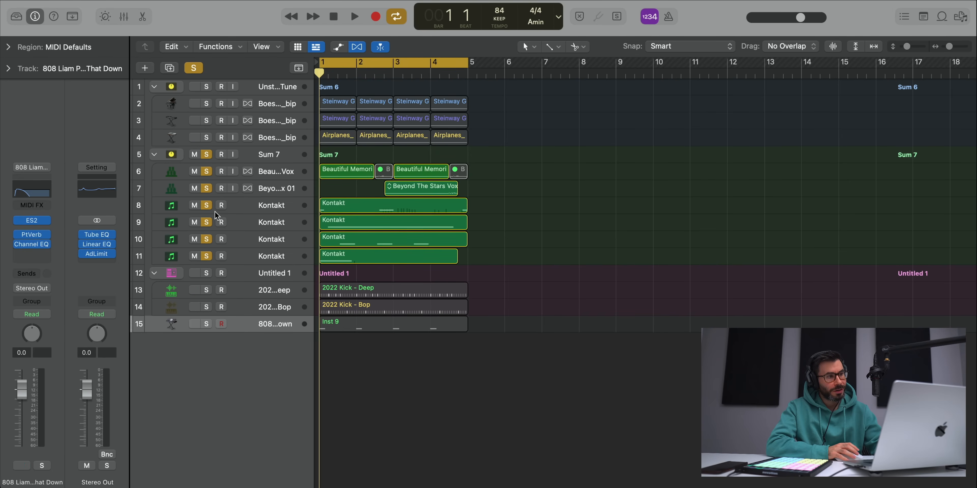
Step: Play the soloed vocals, bring in the drum stack through its solo, and listen to the full mix
key(space)
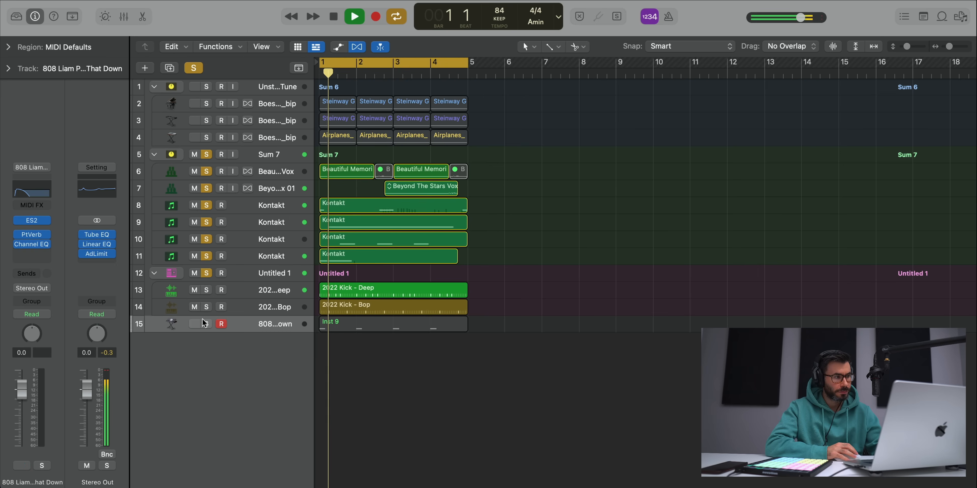
click(206, 274)
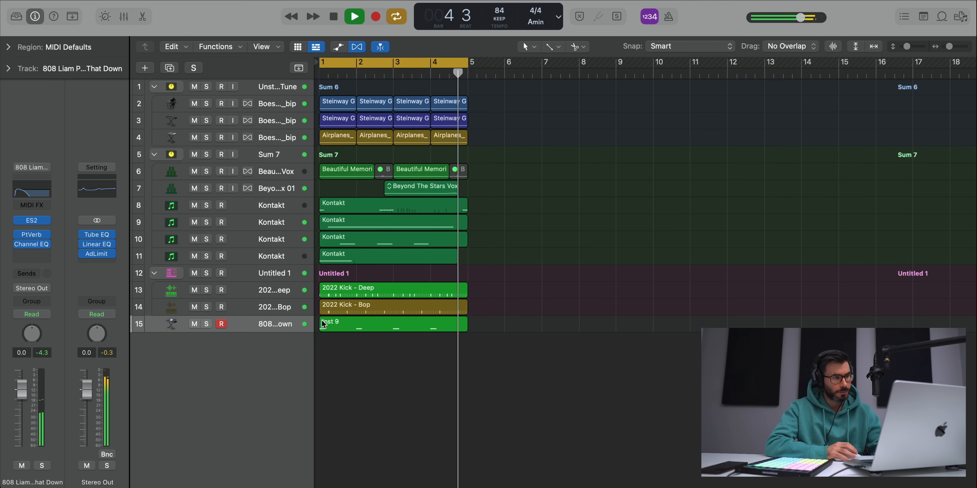
key(space)
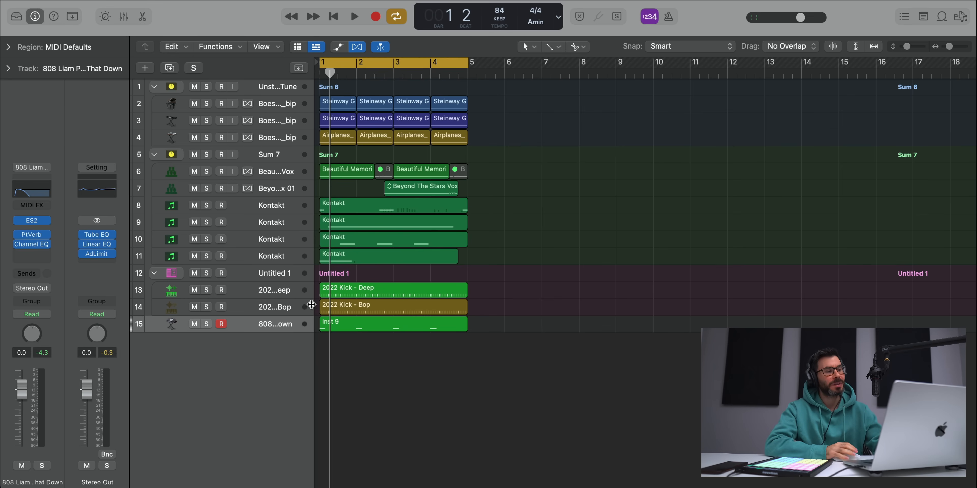
Step: Select the drum stack, hide the file browser, and extend the 2022 HH - Drilly pattern to 32 steps
click(281, 279)
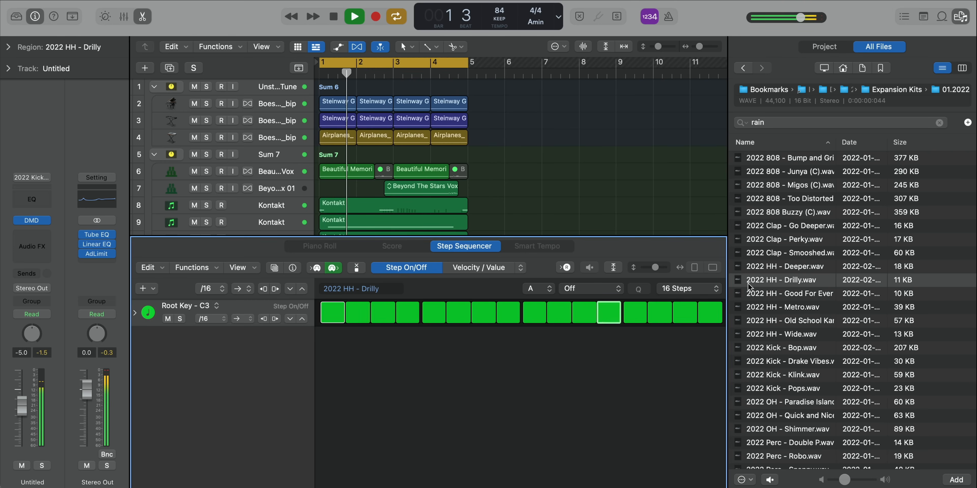
key(f)
click(936, 290)
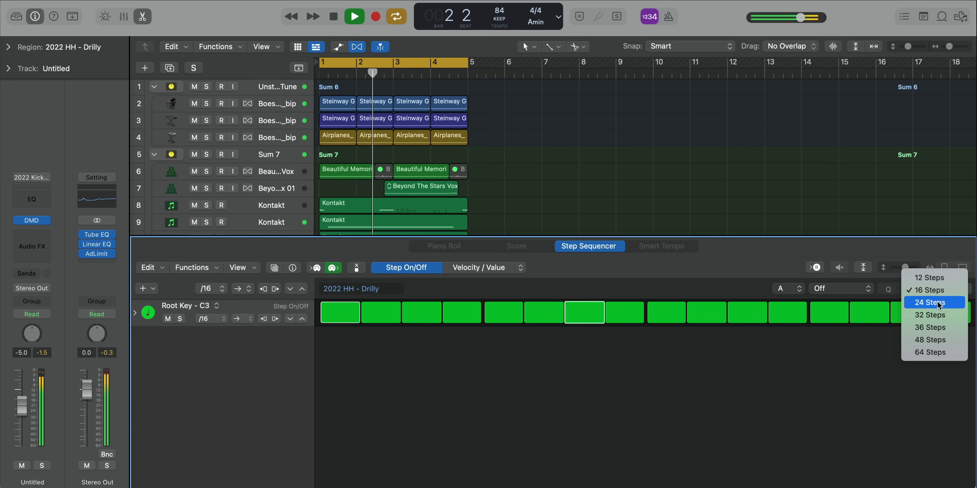
click(936, 316)
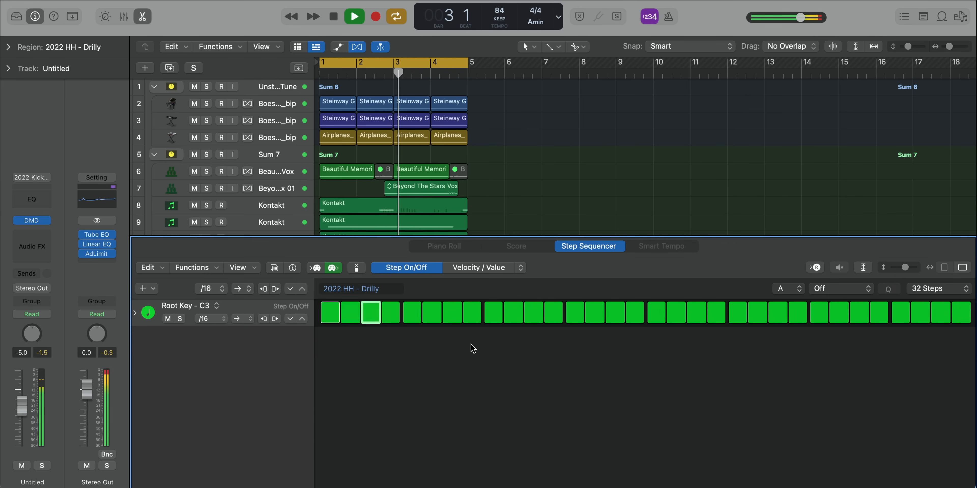
Step: Set Note Repeat to 3 on step 3 and 2 on step 17 of the hi-hat pattern, and close the editor
click(519, 268)
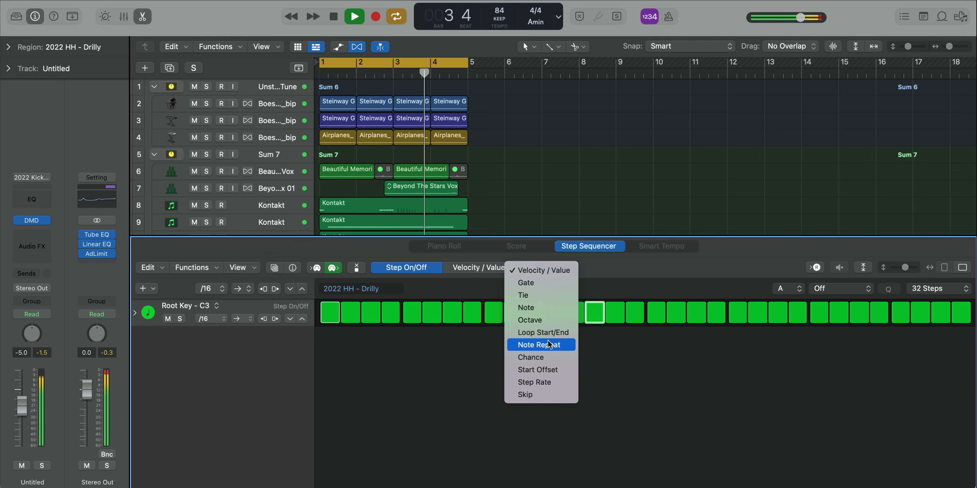
click(538, 345)
key(space)
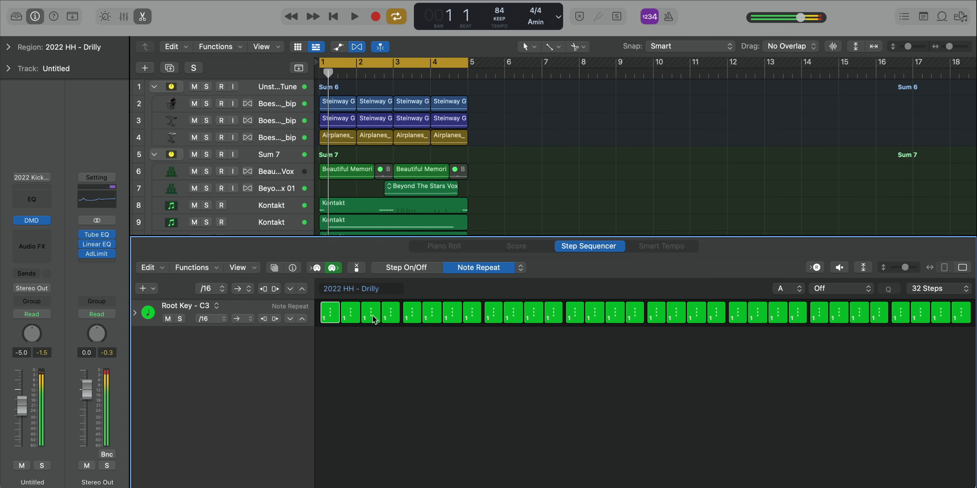
drag(373, 320, 374, 314)
key(space)
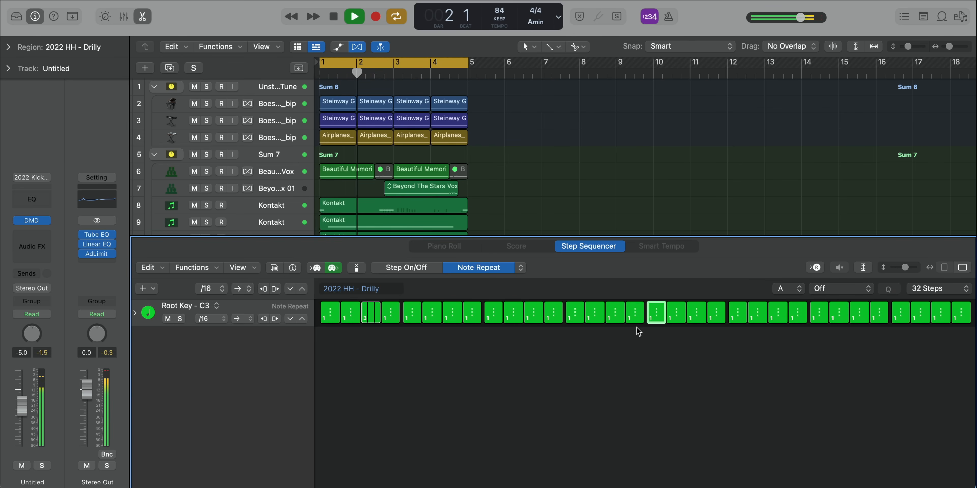
key(space)
drag(650, 320, 653, 318)
key(space)
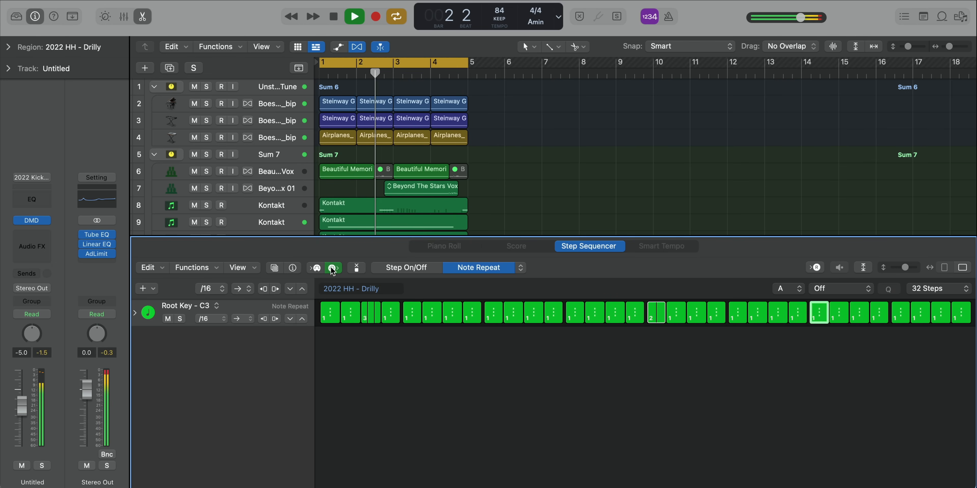
key(e)
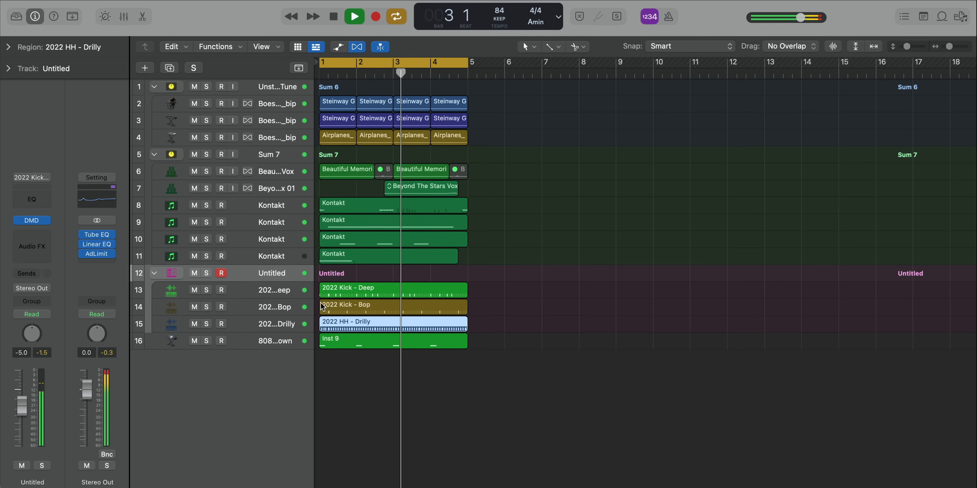
Step: Open Quick Sampler on the 2022 HH - Drilly track and add a fade-in of about 0.017 s to the sample
click(255, 324)
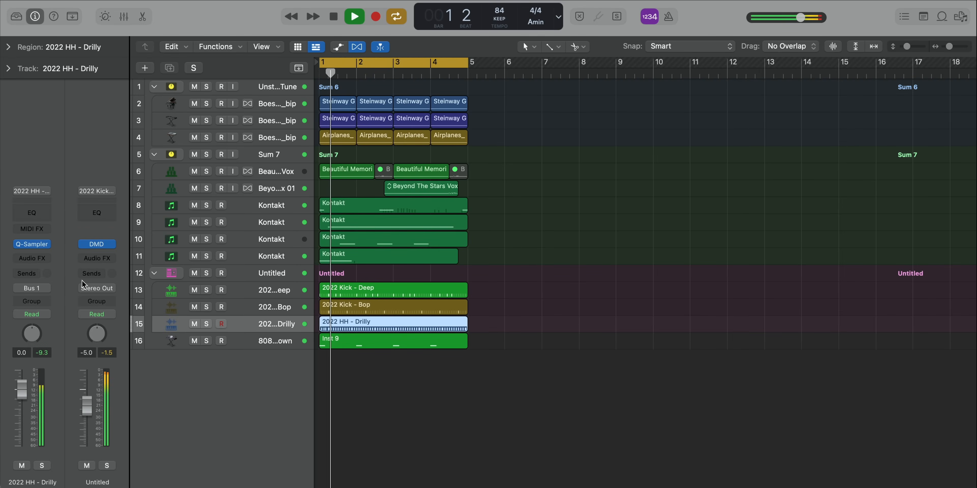
key(space)
click(37, 244)
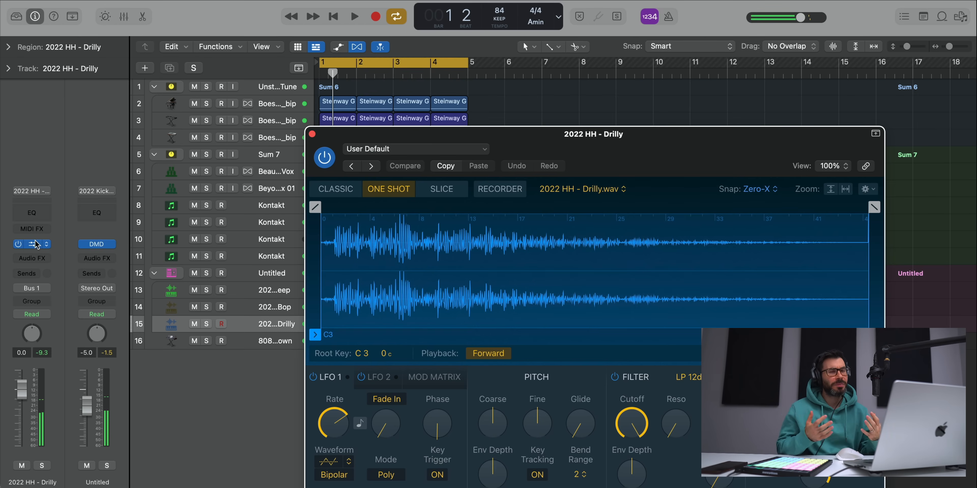
drag(591, 156, 467, 66)
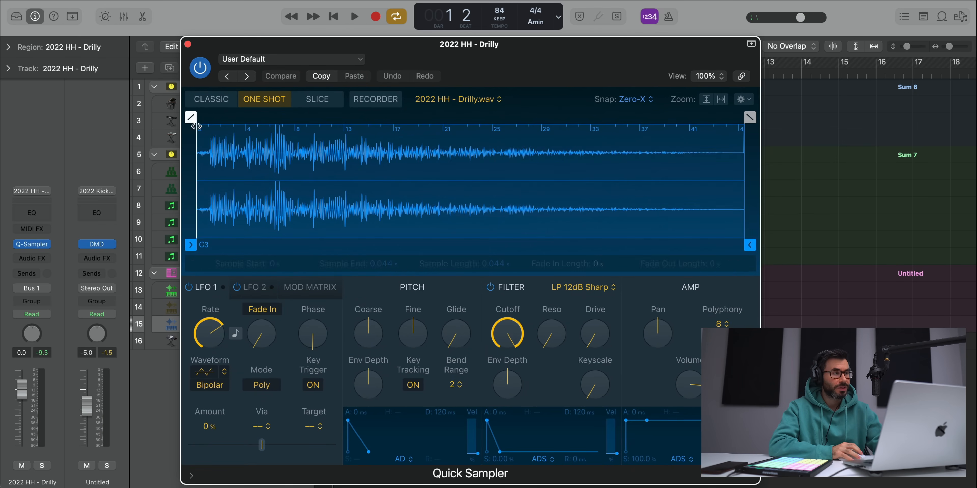
mouse_move(190, 117)
mouse_down()
mouse_move(414, 131)
mouse_move(405, 134)
mouse_up()
key(space)
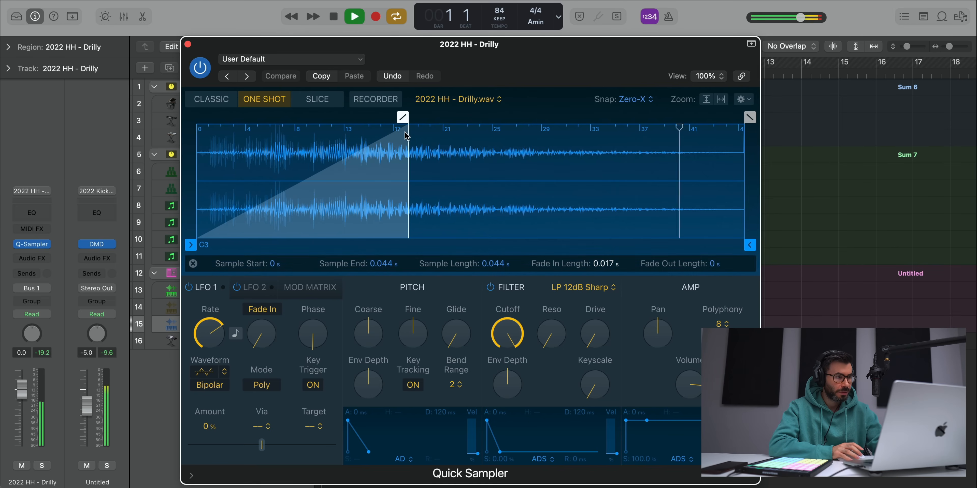
Step: Set the hi-hat sample's start to about 0.001 s, fade-in to 0.022 s and fade-out to 0.015 s, and close Quick Sampler
mouse_move(738, 119)
mouse_down()
mouse_move(514, 121)
mouse_move(538, 118)
mouse_up()
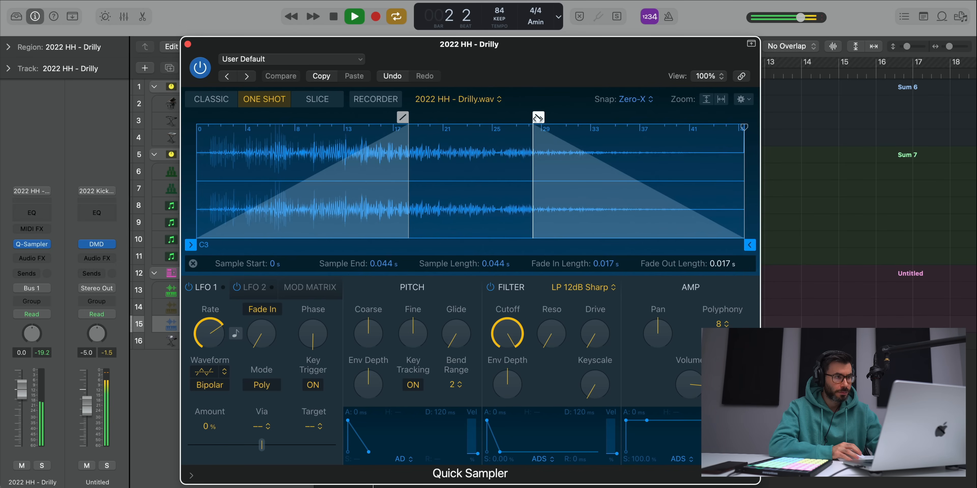
drag(403, 117, 475, 118)
drag(190, 245, 222, 242)
drag(537, 120, 565, 119)
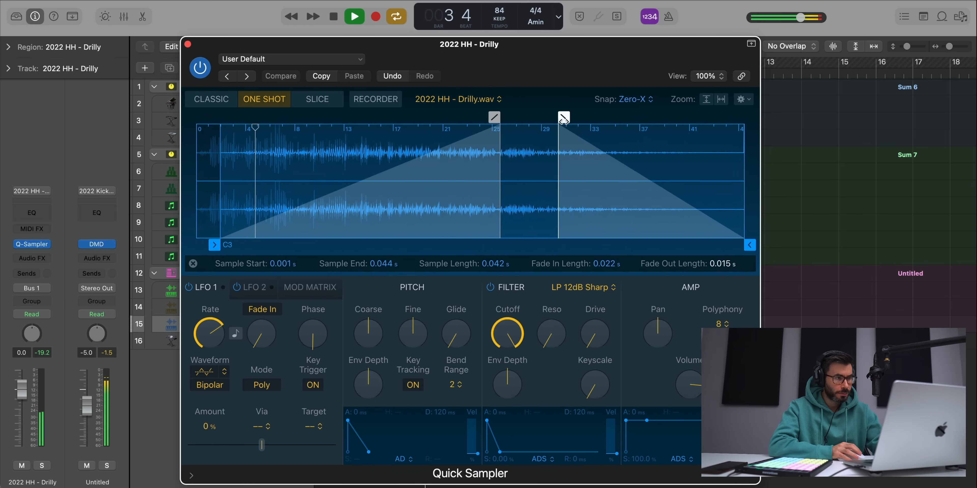
click(187, 45)
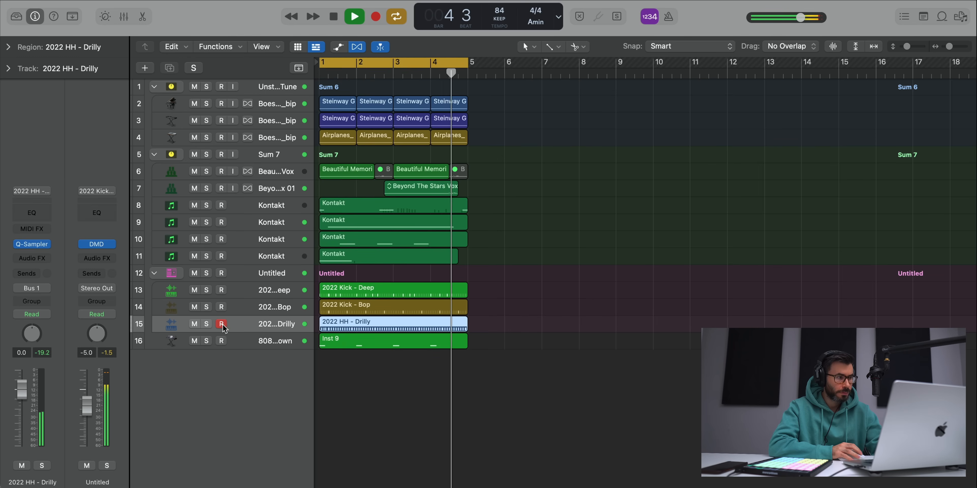
Step: Solo the hi-hat and add Channel EQ with a 48 dB/Oct low cut at 7650 Hz and a high cut near 10 kHz
key(s)
click(31, 212)
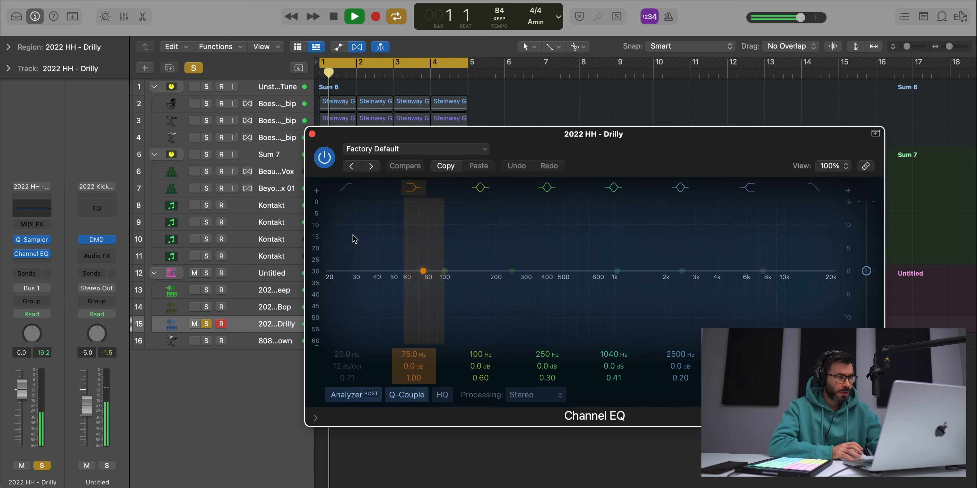
click(353, 395)
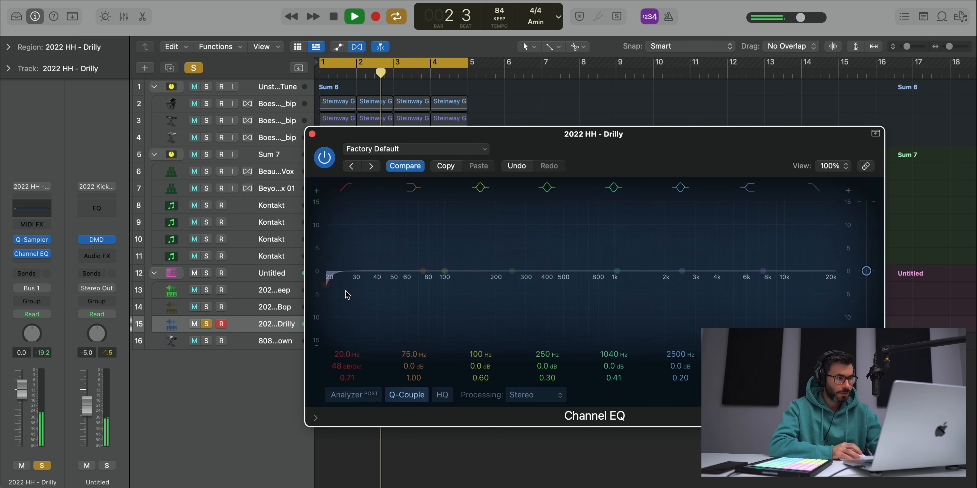
drag(347, 354, 350, 321)
click(352, 395)
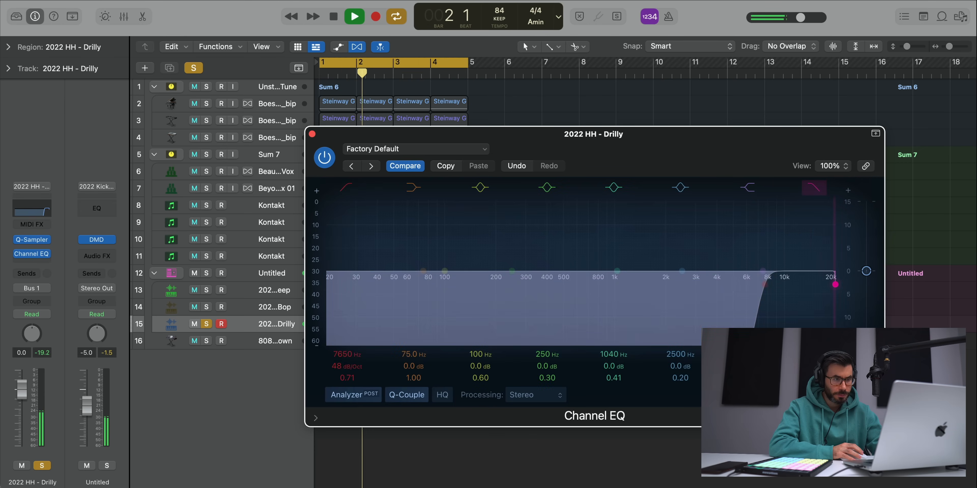
drag(834, 284, 780, 285)
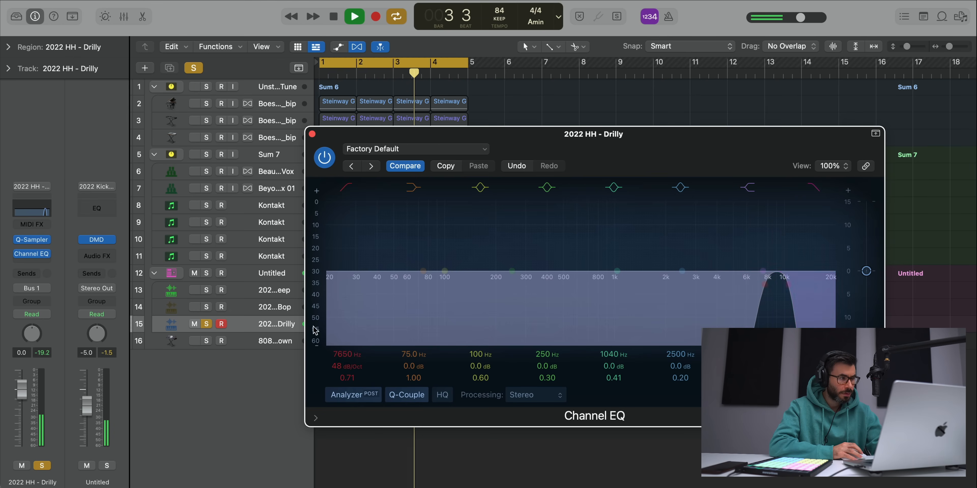
Step: Unsolo the hi-hat and raise its Channel EQ low cut to 8250 Hz while the full mix plays
click(206, 324)
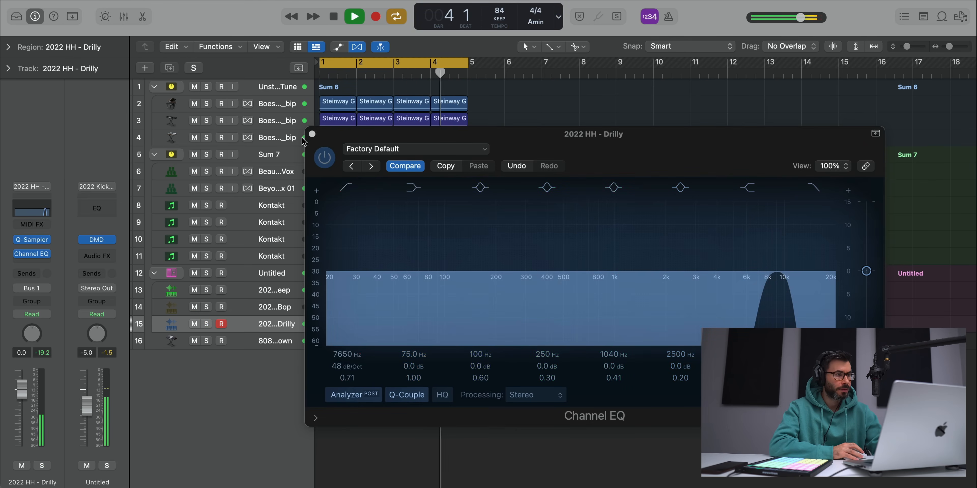
click(312, 134)
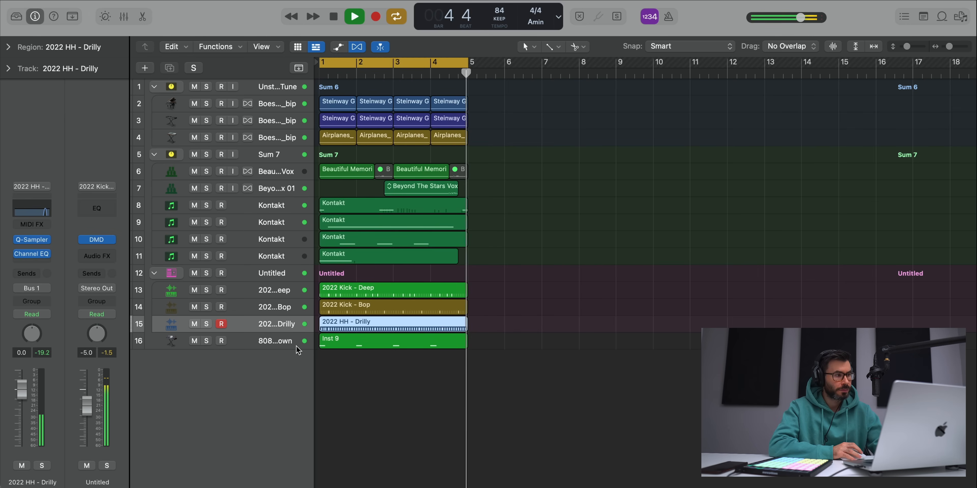
click(32, 253)
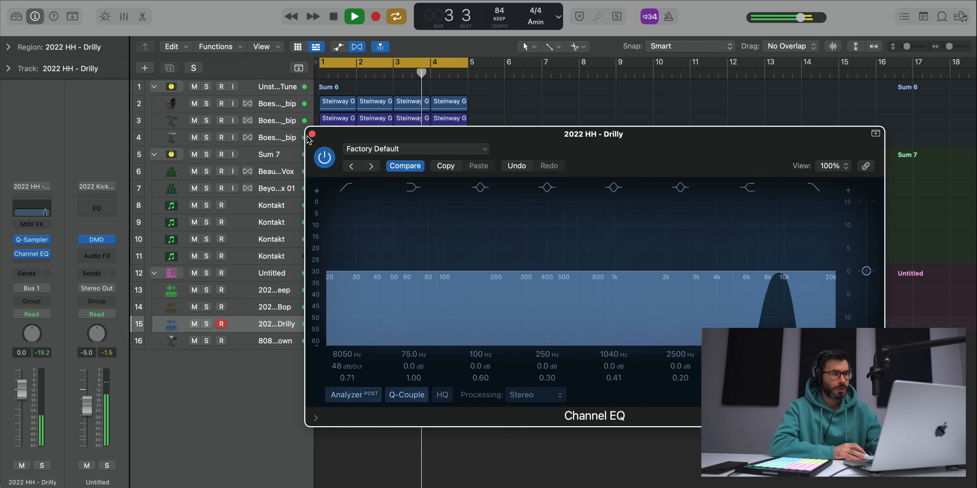
drag(772, 284, 772, 284)
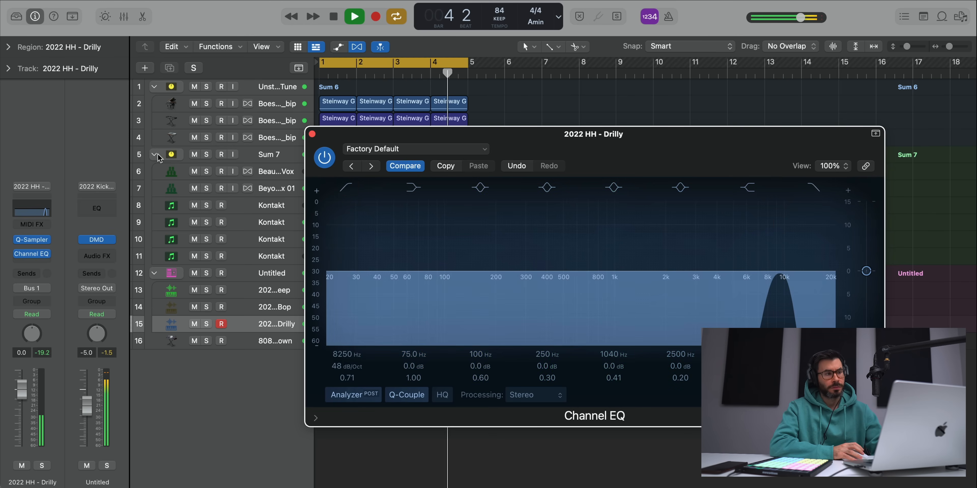
Step: Close the hi-hat's Channel EQ, then lower the 2022 HH - Drilly track to -1.7 dB and pan it to +5 during playback
click(312, 134)
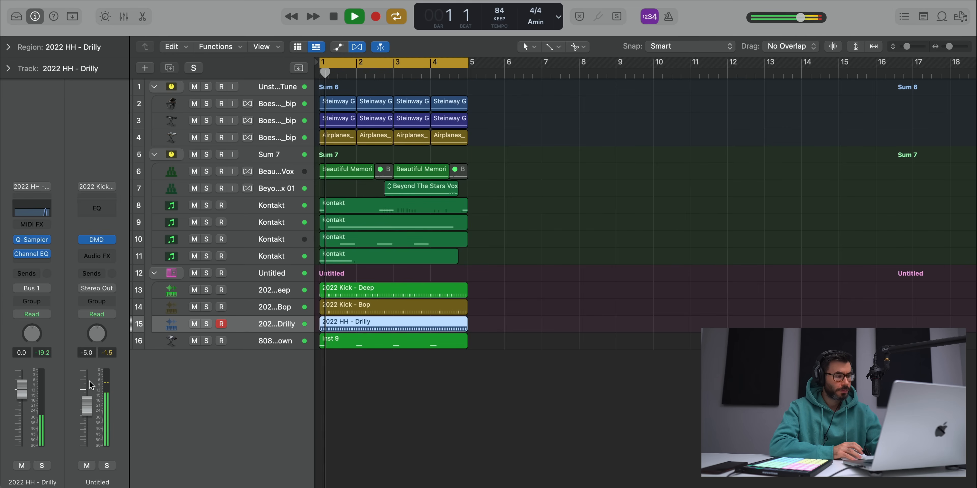
key(space)
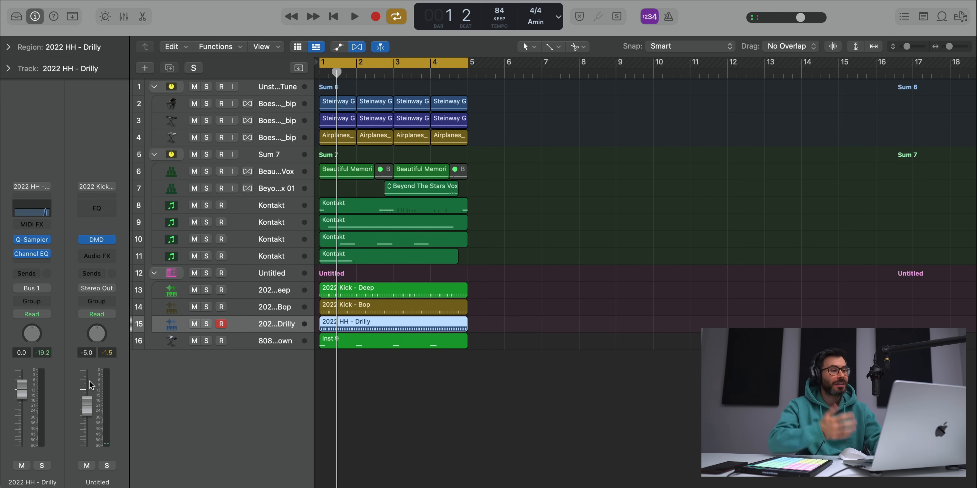
key(space)
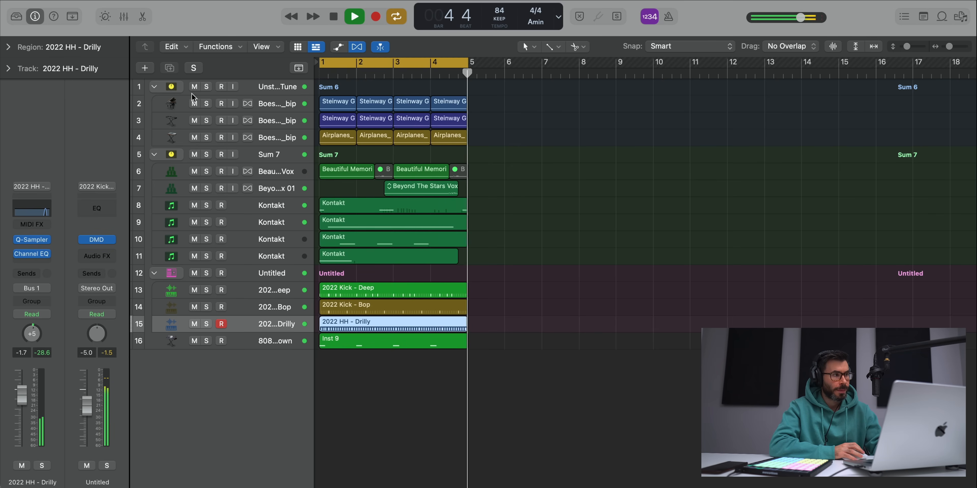
key(space)
Step: Create a new instrument track and move it below the 808 track
click(151, 68)
key(Return)
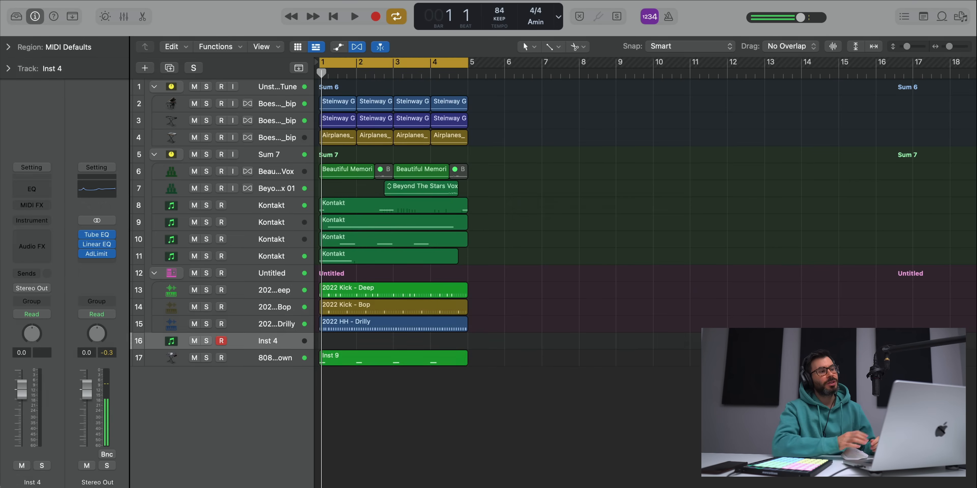
drag(265, 343, 263, 393)
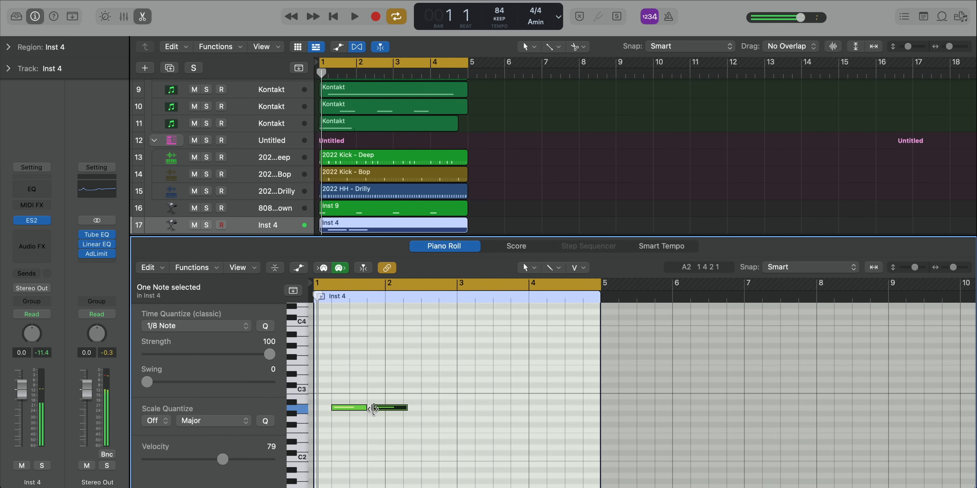
Step: Shorten the two A2 notes in the Inst 4 region to one beat each
drag(387, 413, 344, 409)
click(322, 405)
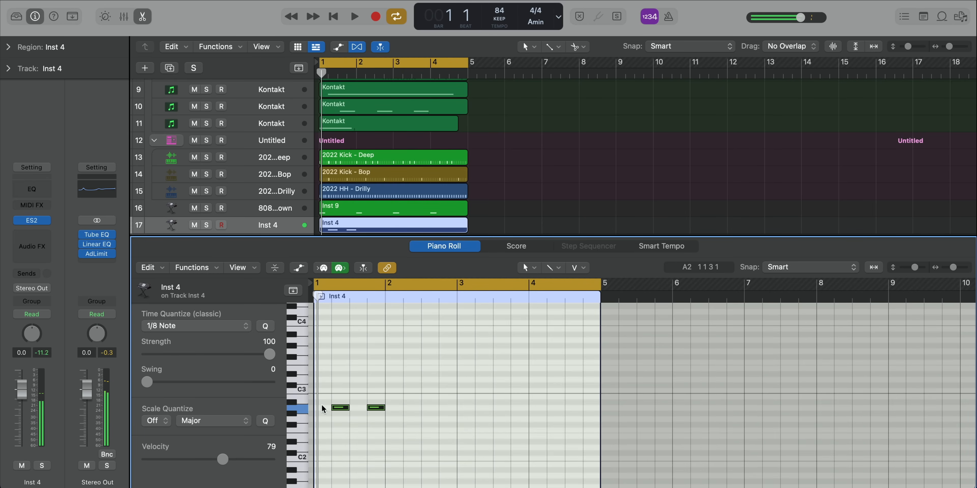
key(super+e)
click(627, 409)
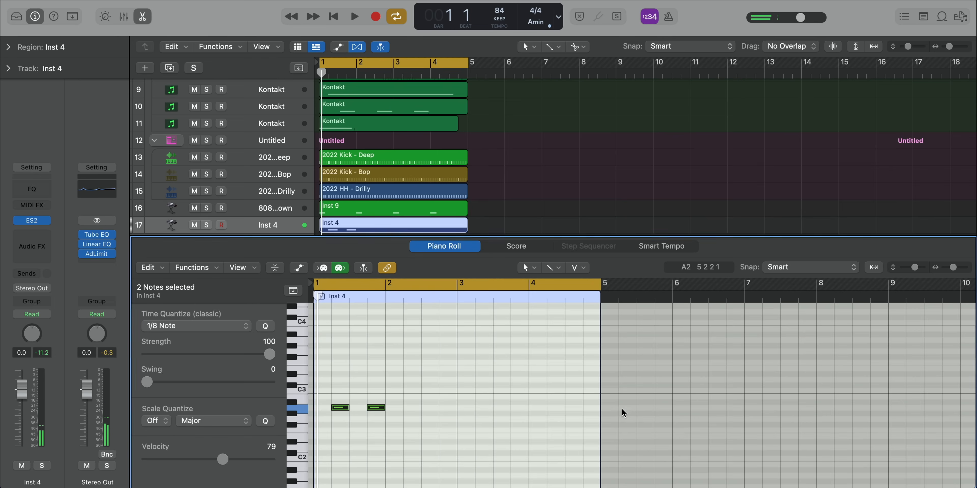
Step: Repeat the two A2 notes three times and trim the Inst 4 region back to end at bar 5
drag(474, 423, 276, 394)
key(super+r)
key(super+r)
key(super+r)
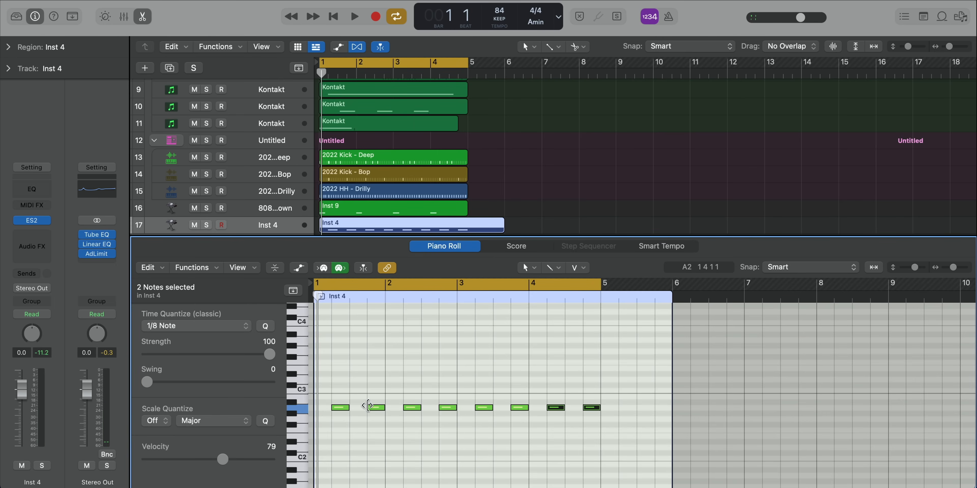
drag(503, 230, 467, 232)
Step: Transpose all the Inst 4 notes up two octaves to A4 and play the loop
click(451, 356)
key(super+a)
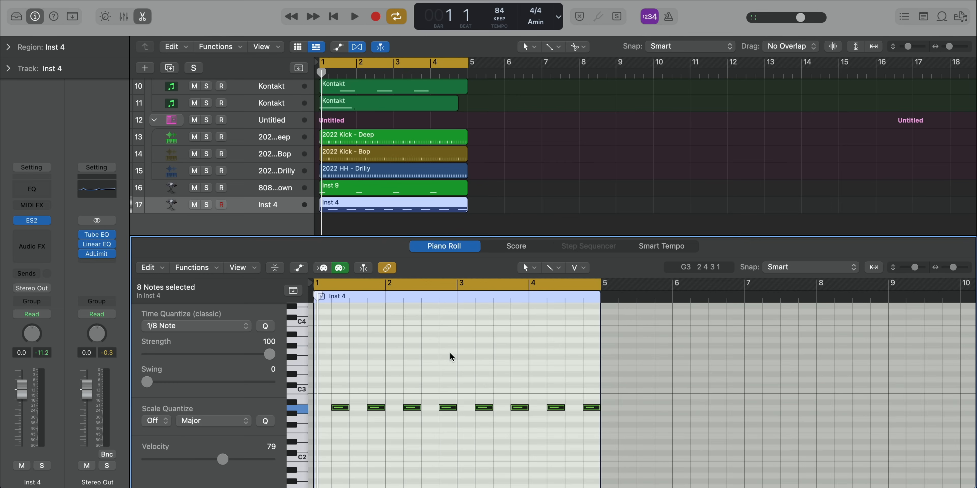
key(alt+shift+Up)
key(alt+shift+Up)
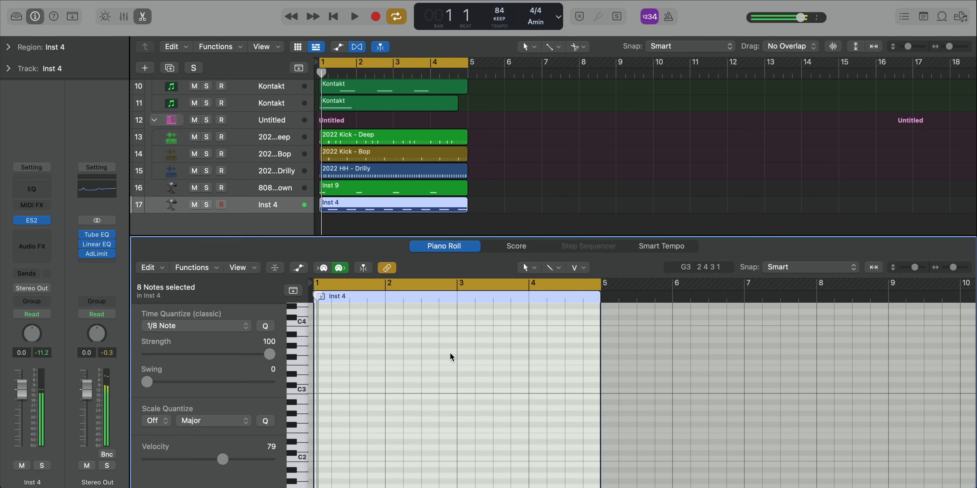
key(space)
scroll(455, 393, up, 6)
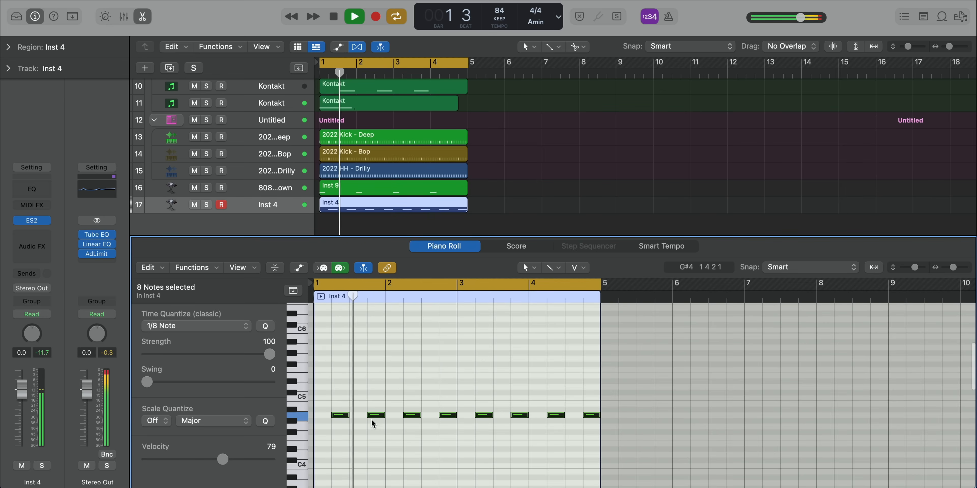
Step: Shorten all the A4 notes to about a sixteenth note each and resume playback
key(space)
drag(349, 415, 332, 421)
key(space)
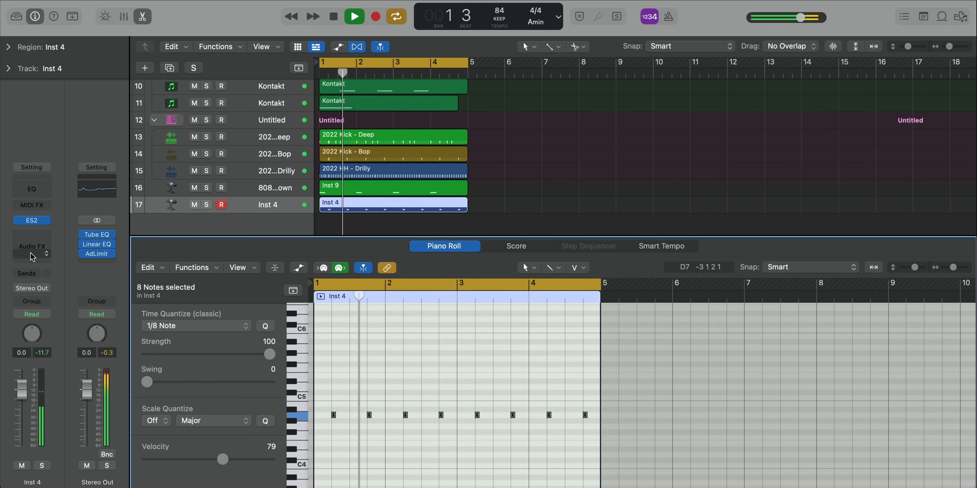
Step: In the Inst 4 track's ES2, lower envelope 3's sustain to minimum, set its release to about 140 ms, and close the synth
click(30, 223)
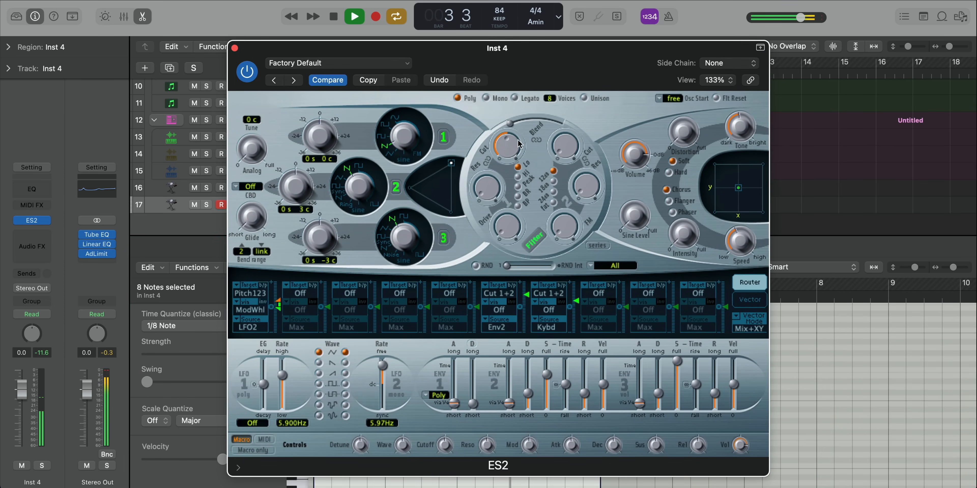
drag(522, 67, 538, 55)
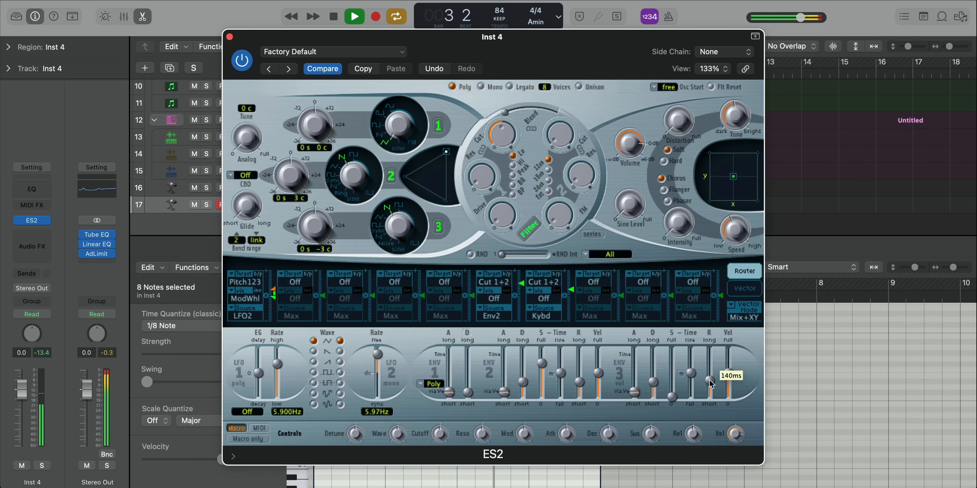
click(230, 37)
Step: Solo the Inst 4 track and add a Space Designer reverb with its default settings
key(s)
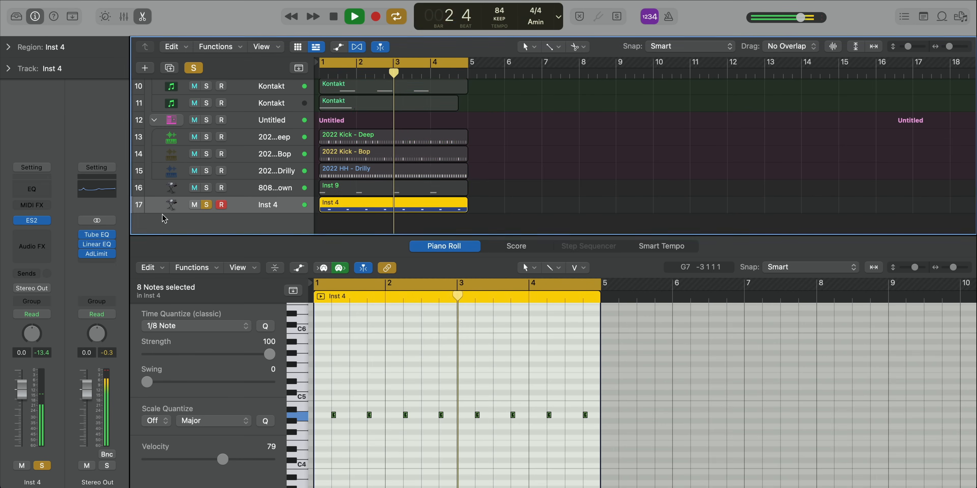
click(32, 233)
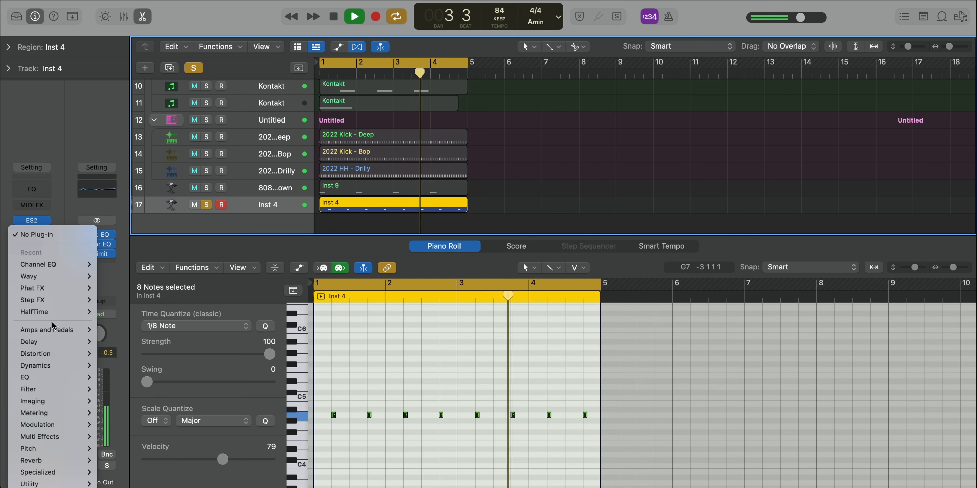
mouse_move(50, 460)
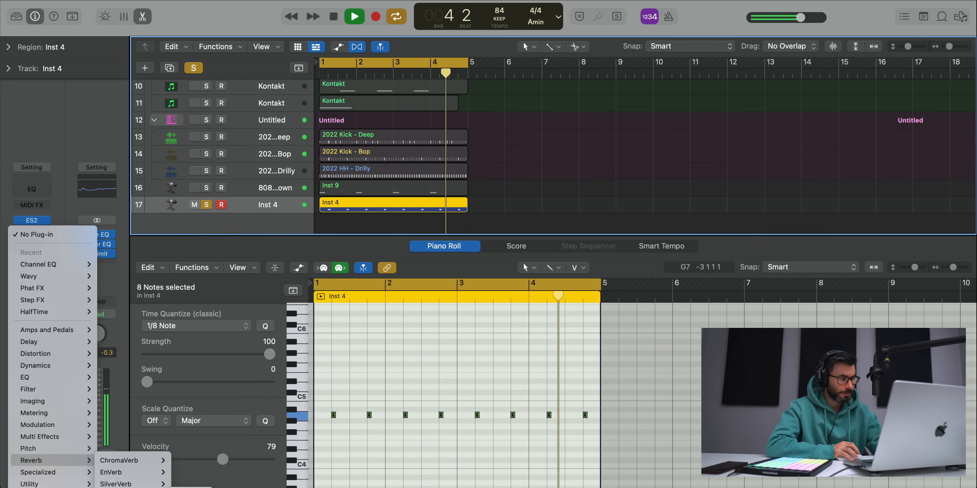
click(193, 487)
drag(655, 154, 590, 46)
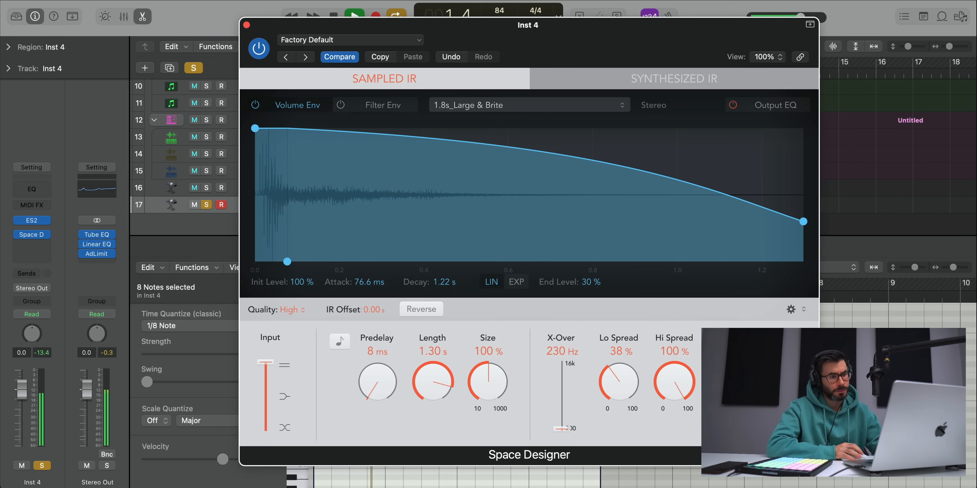
click(247, 26)
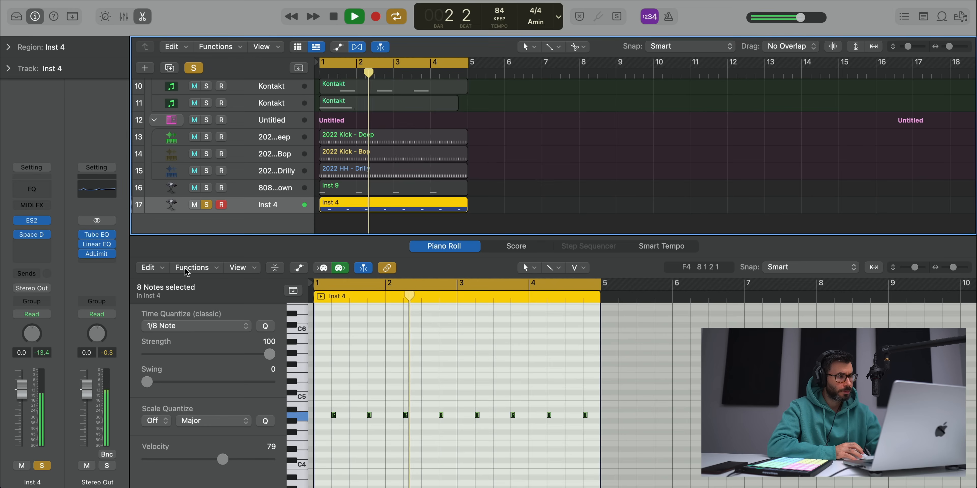
Step: Unsolo Inst 4, lower its volume to -2.3 dB, and close the Piano Roll while checking it in the full mix
click(206, 204)
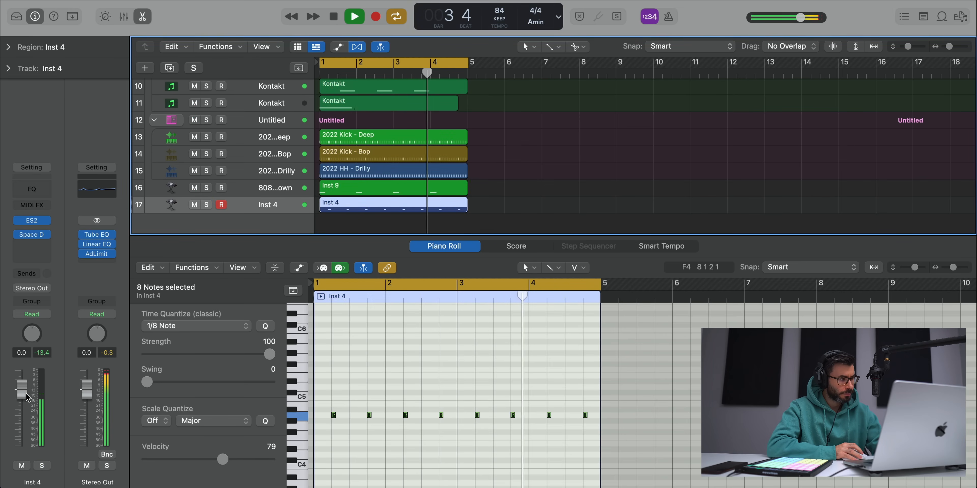
mouse_move(24, 396)
mouse_down()
mouse_move(26, 406)
mouse_move(23, 393)
mouse_up()
key(p)
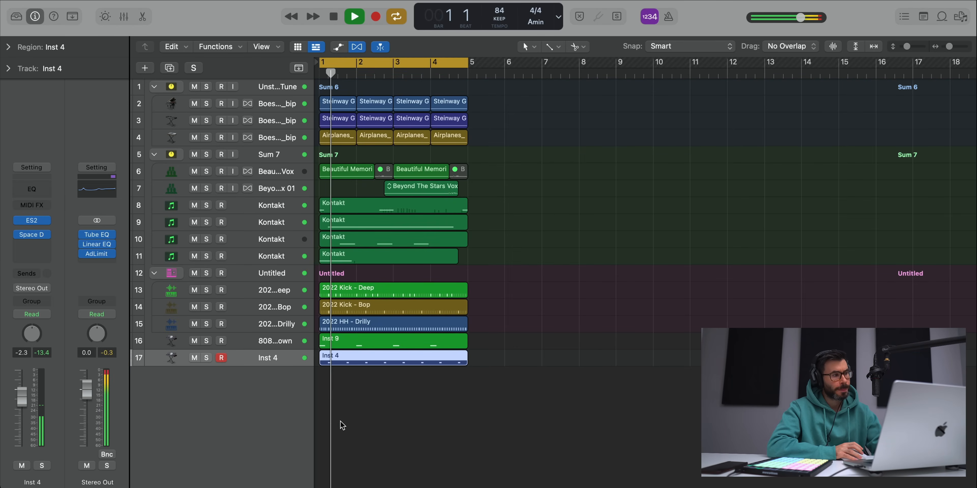
click(388, 422)
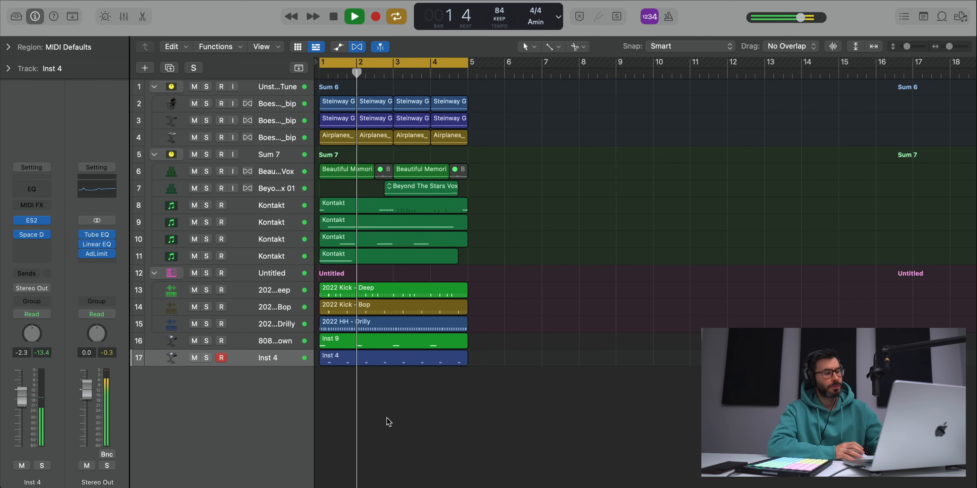
key(space)
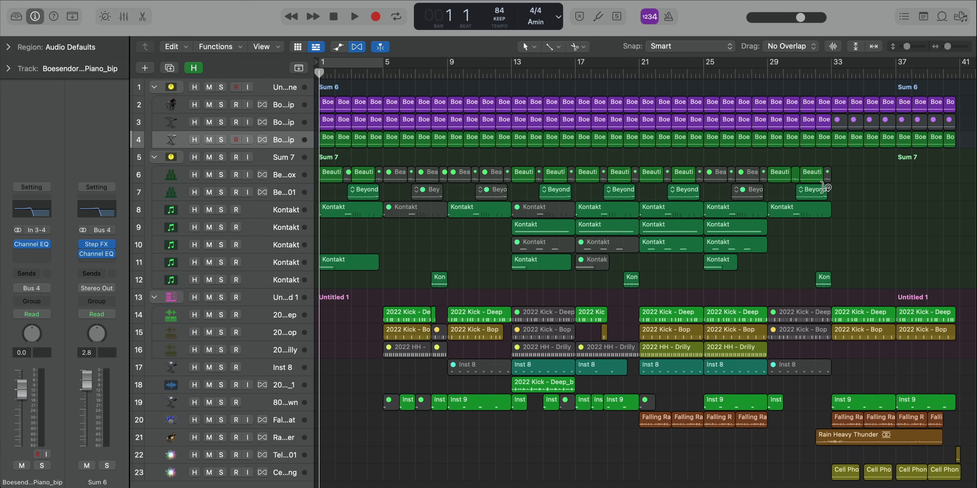
Step: Set the cycle range in the full arrangement from bar 33 to bar 41
scroll(830, 173, down, 3)
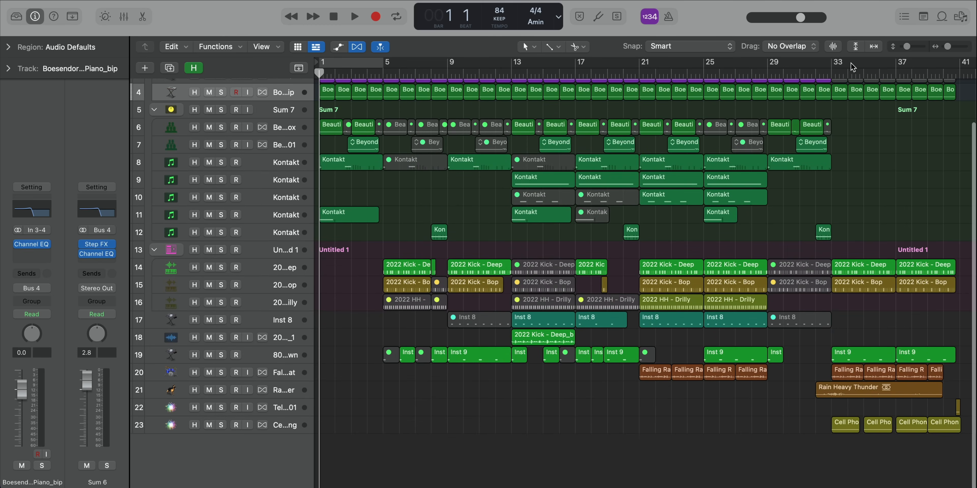
drag(830, 64, 961, 82)
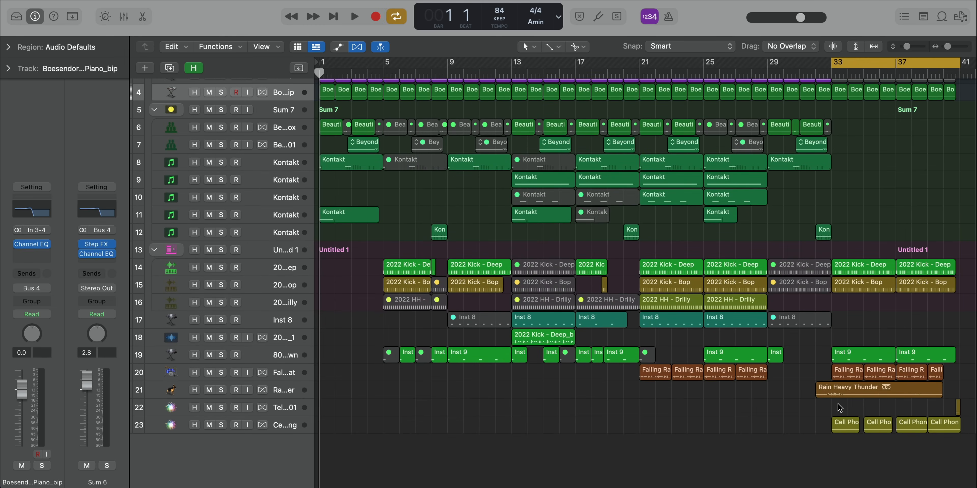
click(293, 375)
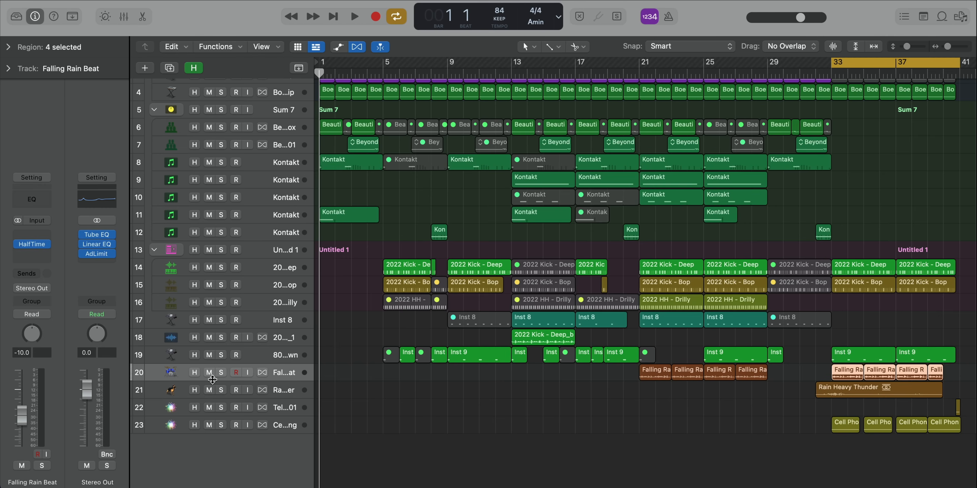
click(221, 373)
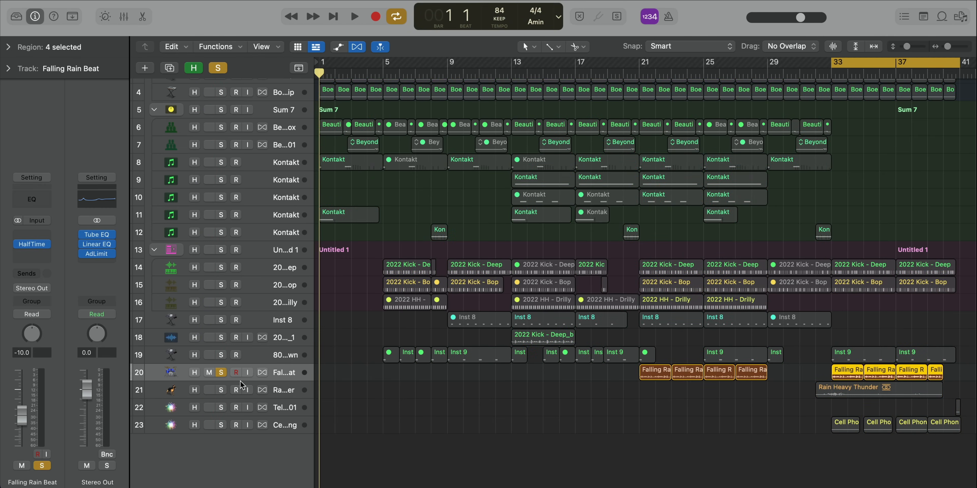
click(222, 374)
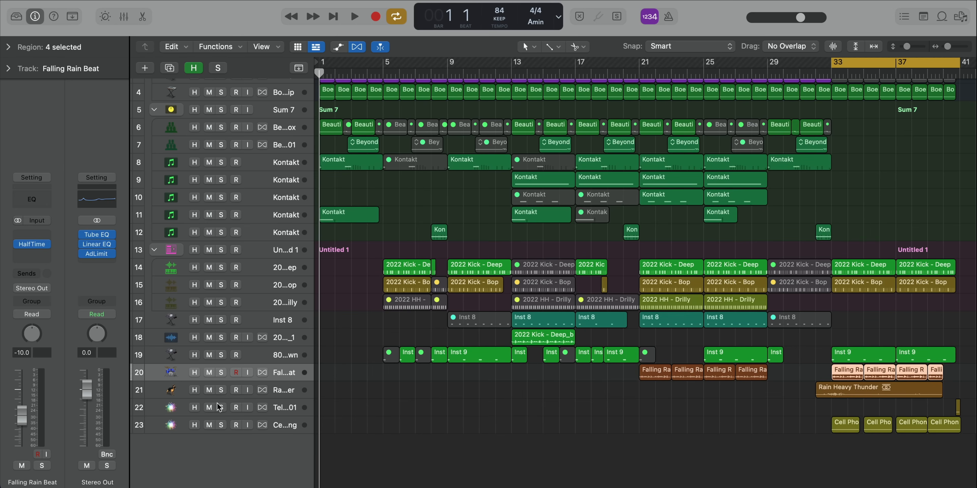
click(330, 372)
Step: Solo the Rain Heavy Thunder track, start playback of the cycle, and solo the Cell Phone Ringing track along with it
click(281, 388)
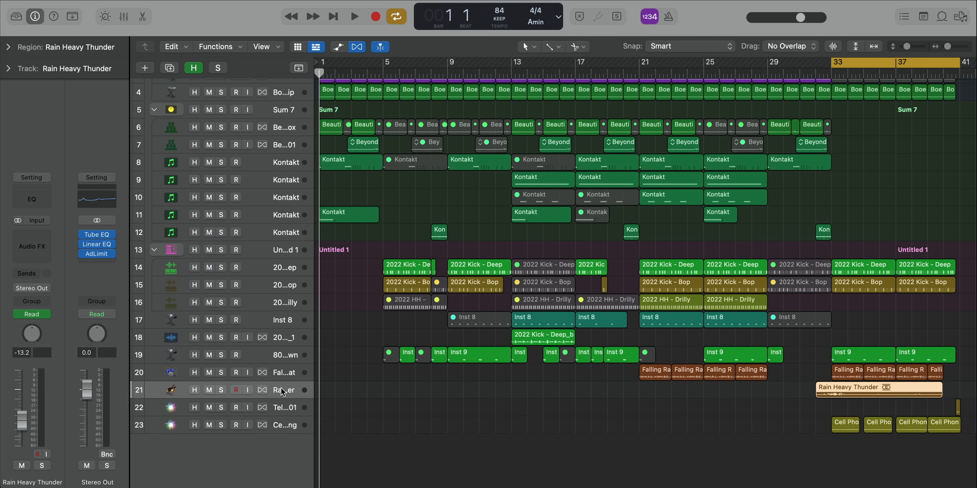
click(220, 390)
key(space)
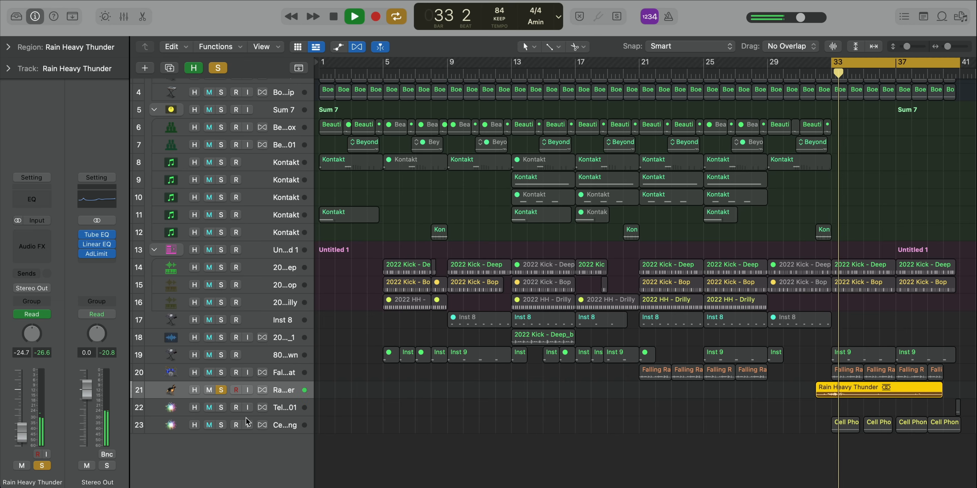
click(221, 425)
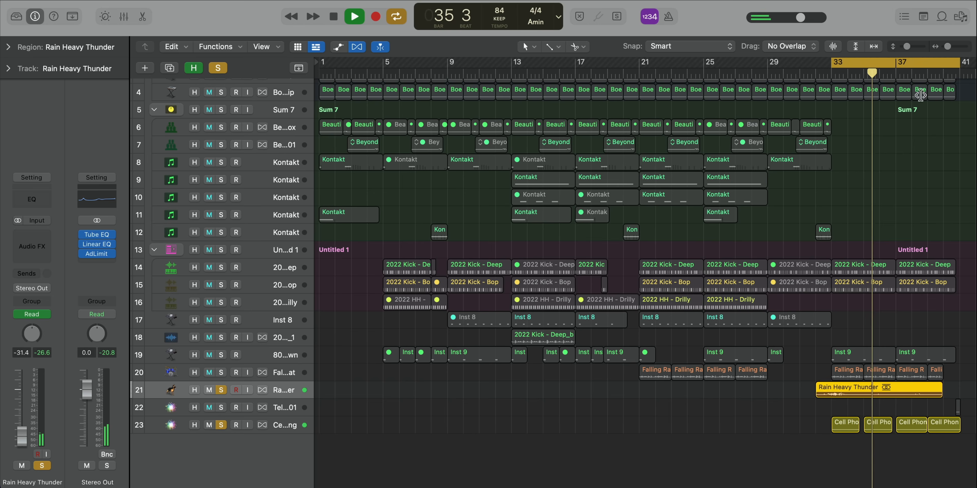
Step: Extend the cycle range's end to bar 43, past the final regions
scroll(831, 193, right, 5)
scroll(803, 208, up, 4)
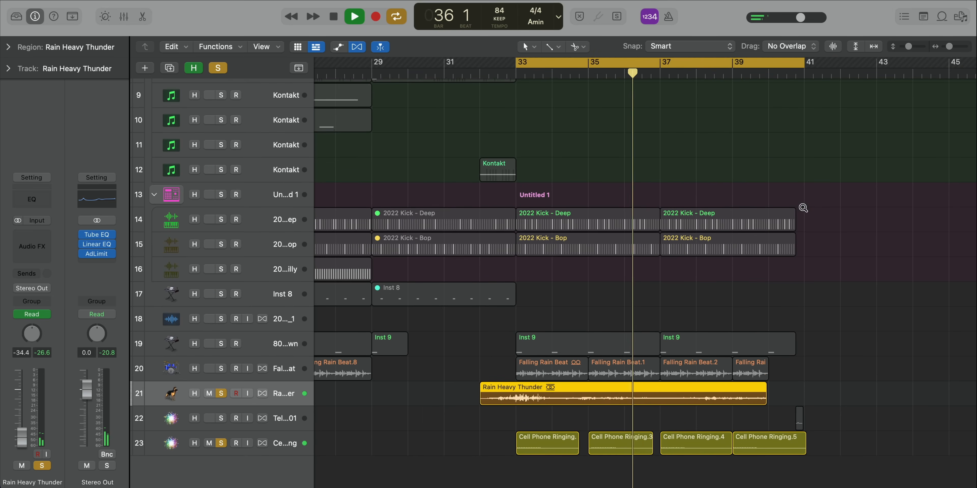
drag(815, 69, 883, 69)
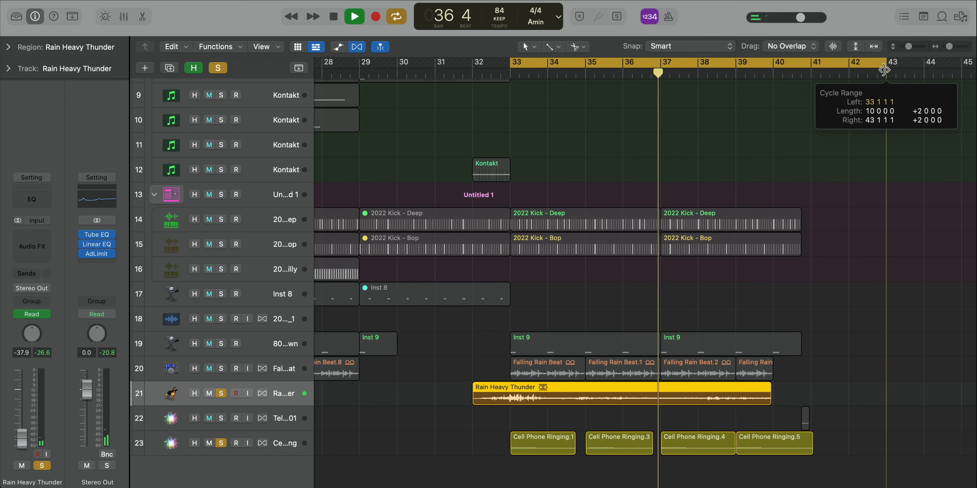
Step: Add track 22 and the Falling Rain Beat track to the soloed effects, and select Falling Rain Beat
click(221, 418)
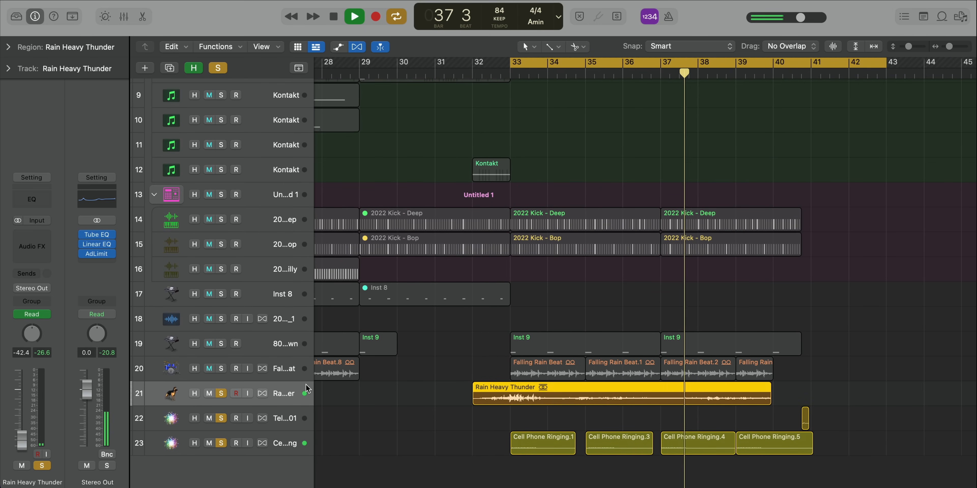
click(221, 368)
click(271, 369)
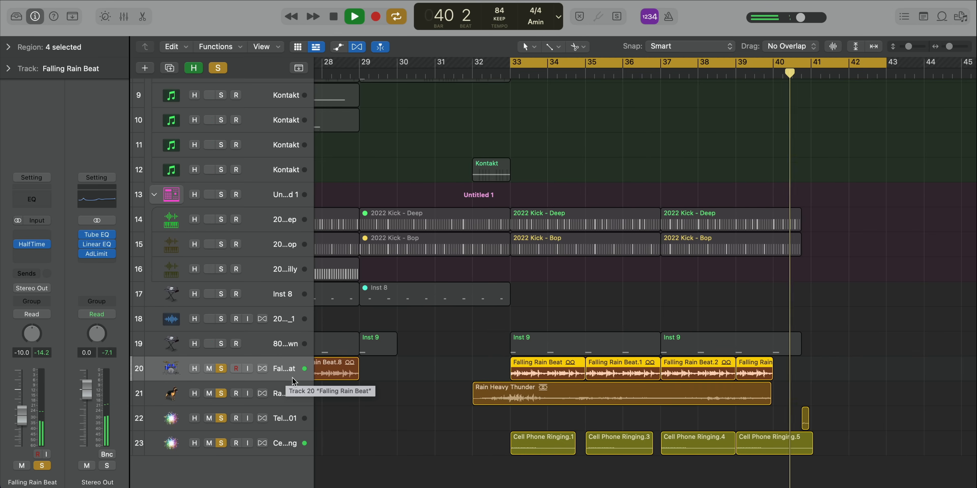
Step: Stop playback and unsolo the Falling Rain Beat, Rain Heavy Thunder, Telephone Ringing and Cell Phone Ringing tracks
key(super+Right)
key(space)
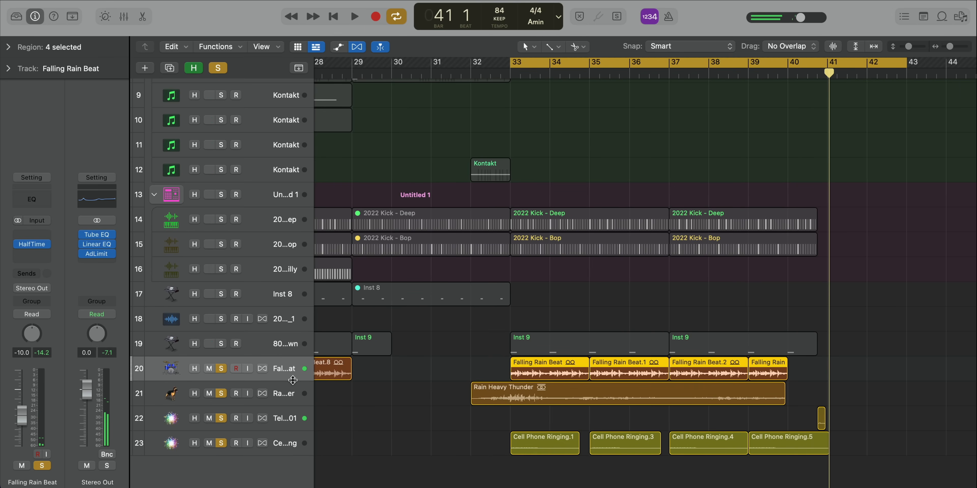
drag(221, 372, 222, 445)
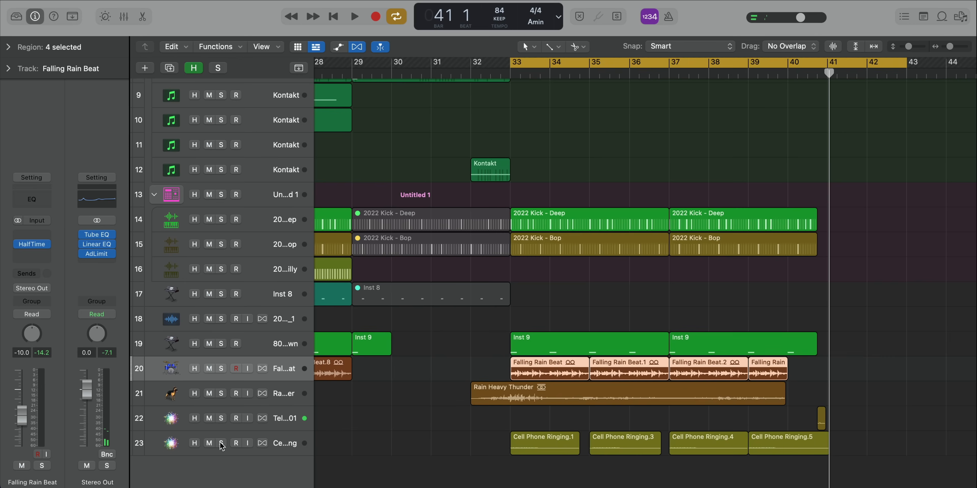
click(958, 22)
click(944, 18)
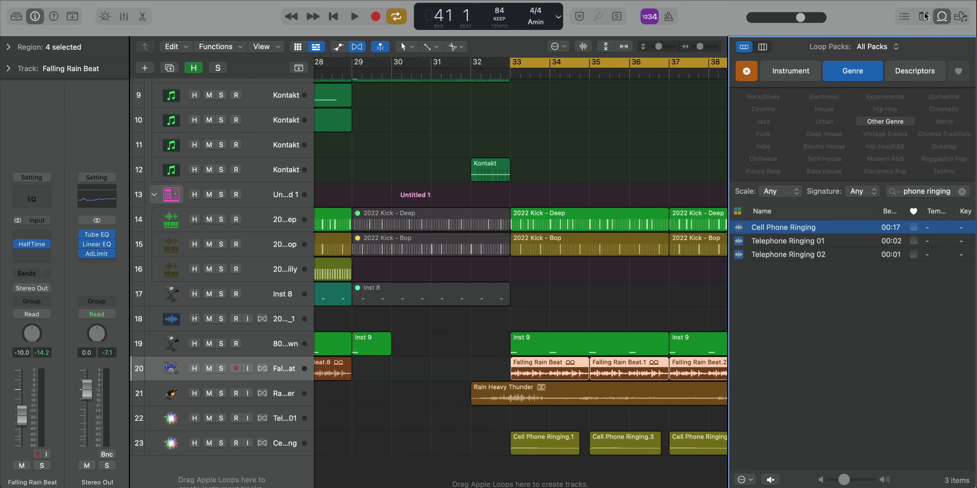
click(942, 16)
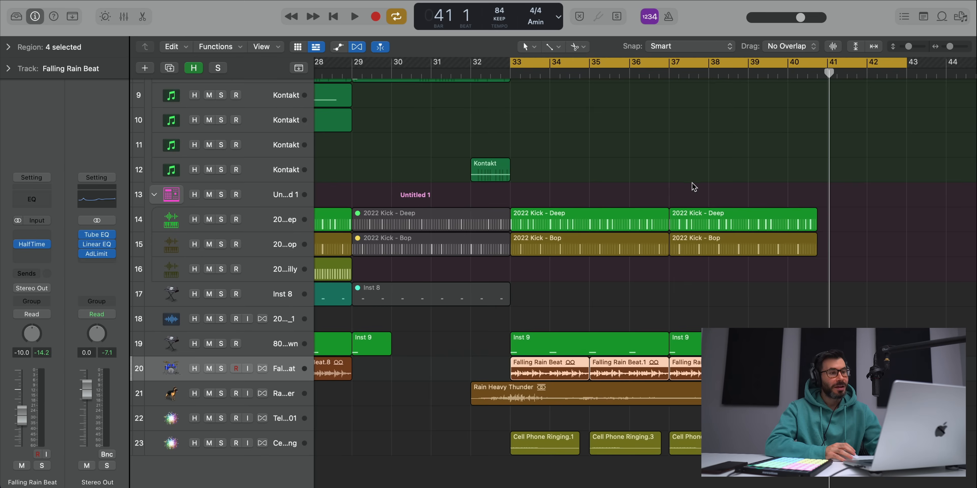
Step: Show track automation across the full arrangement and move the cycle range from the outro to the start of the song
key(a)
key(a)
key(z)
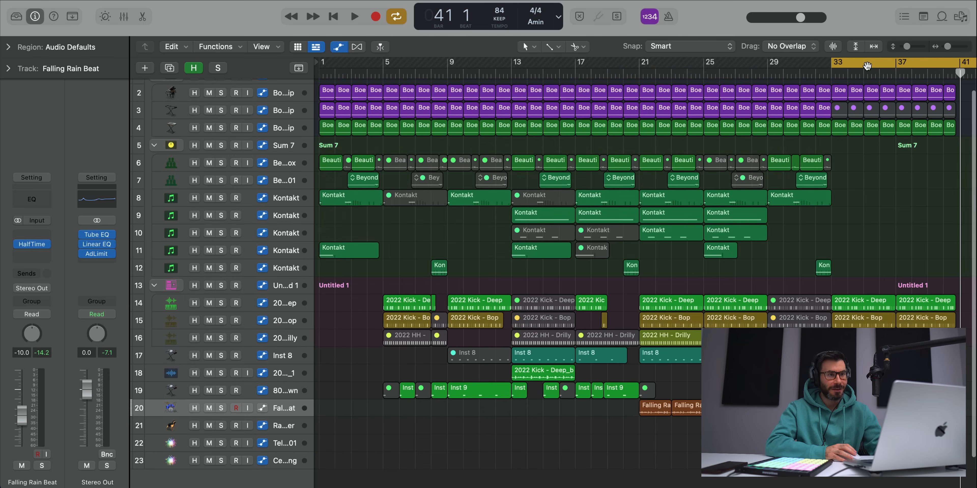
drag(867, 64, 359, 86)
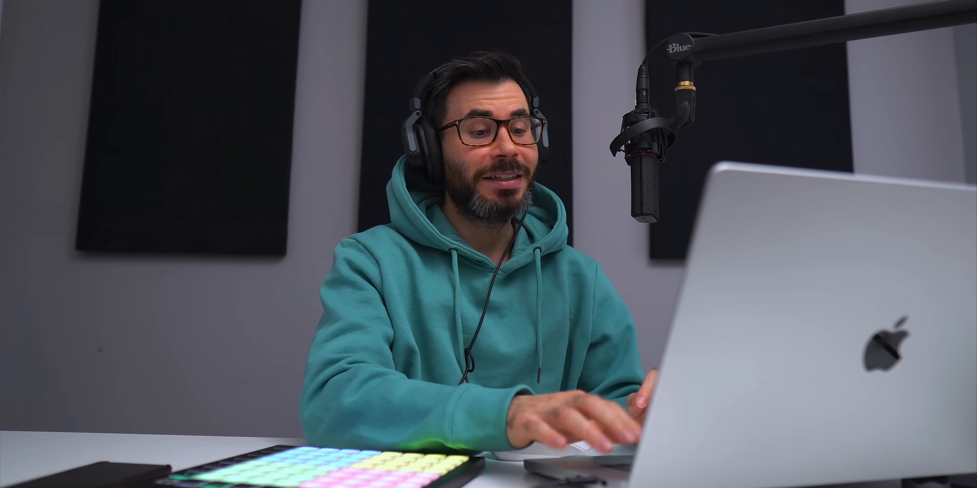